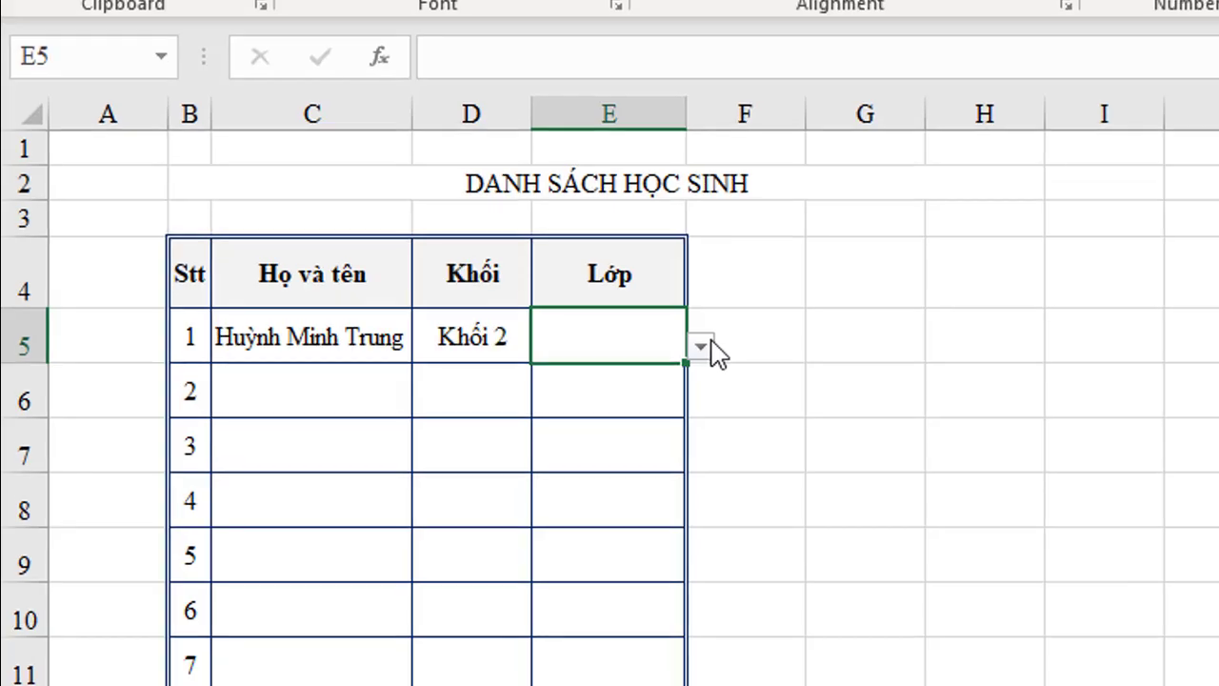
Pick Lớp 2a for the first student in E5 and enter the second student's full name in C6.
{"action": "left_click", "coordinate": [793, 353]}
{"action": "left_click", "coordinate": [724, 388]}
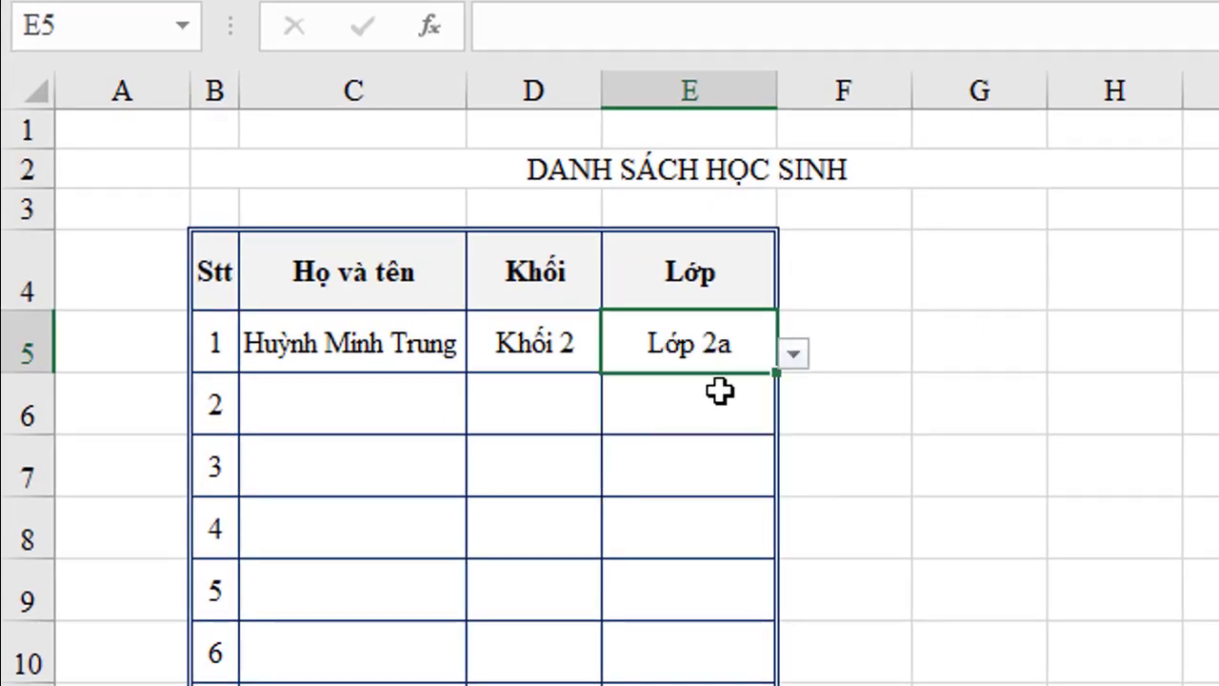
{"action": "left_click", "coordinate": [353, 424]}
{"action": "type", "text": "L"}
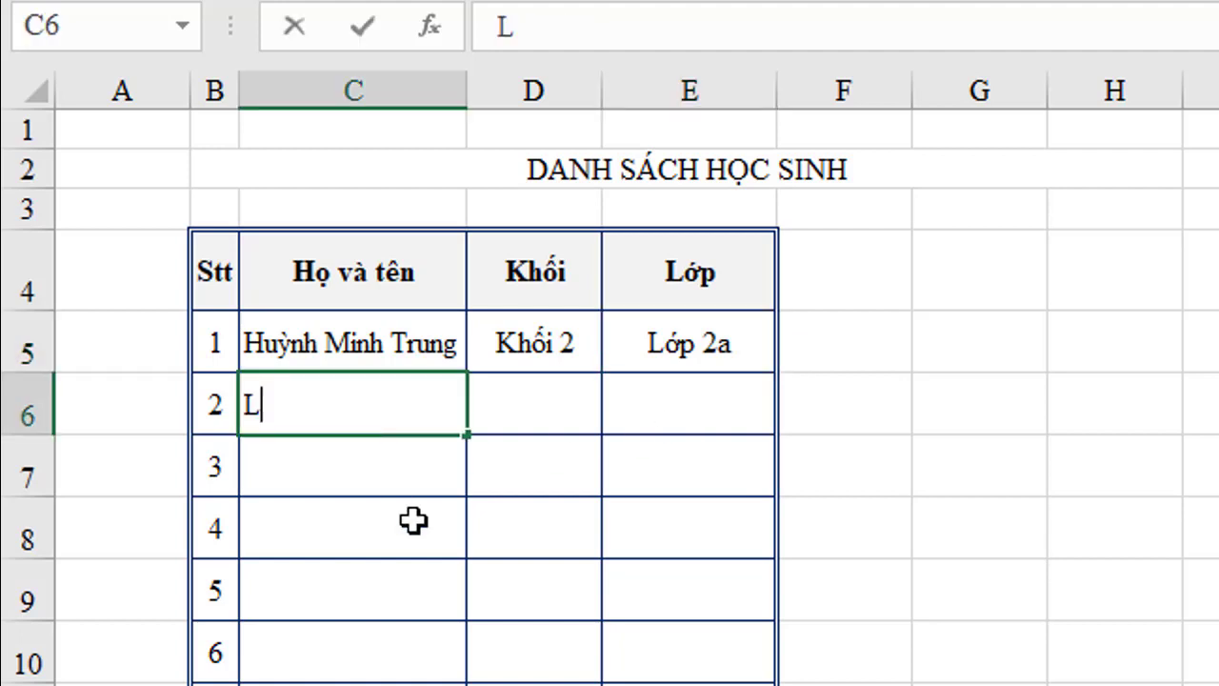
{"action": "type", "text": "ê Ngo"}
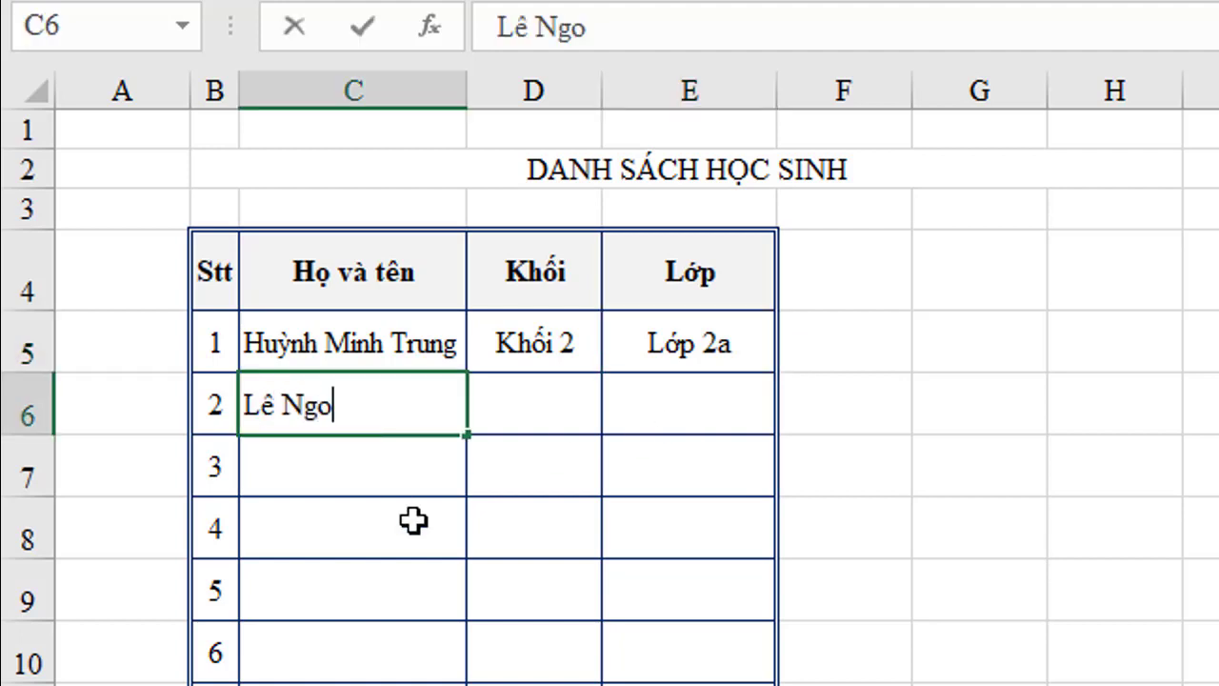
{"action": "key", "text": "BackSpace"}
{"action": "type", "text": "ọc Chọn"}
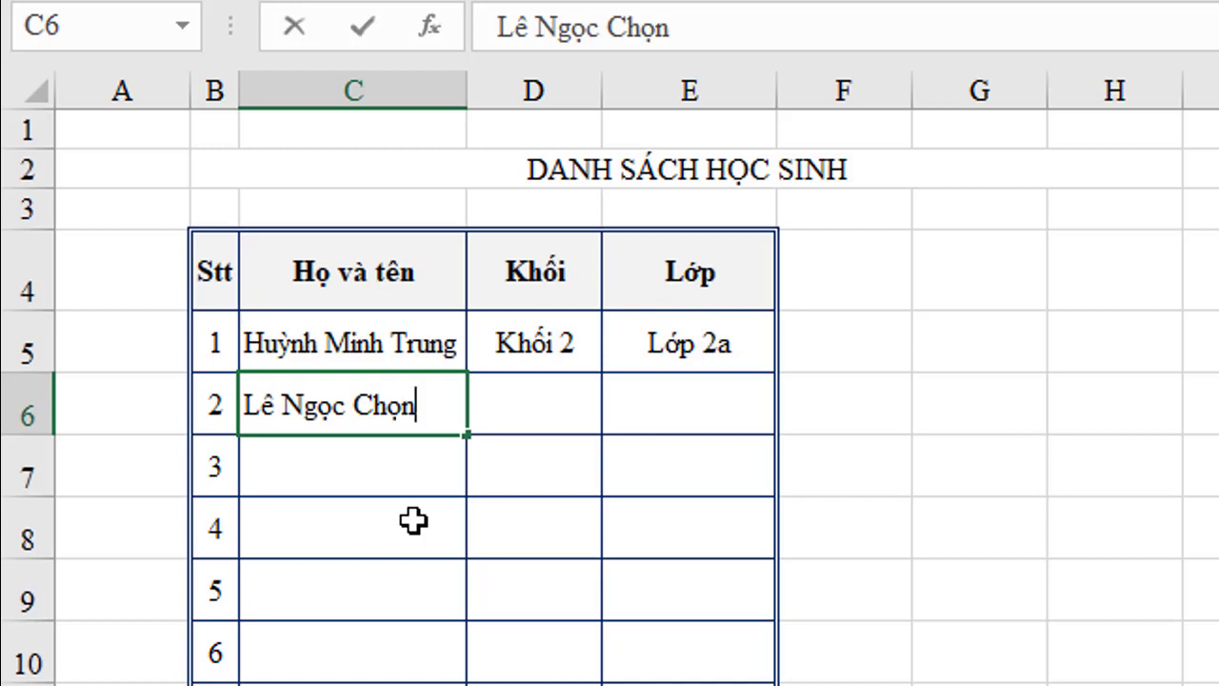
{"action": "left_click", "coordinate": [543, 400]}
Choose Khối 1 in D6 and Lớp 1a in E6 from their dropdowns for the second student.
{"action": "left_click", "coordinate": [618, 415]}
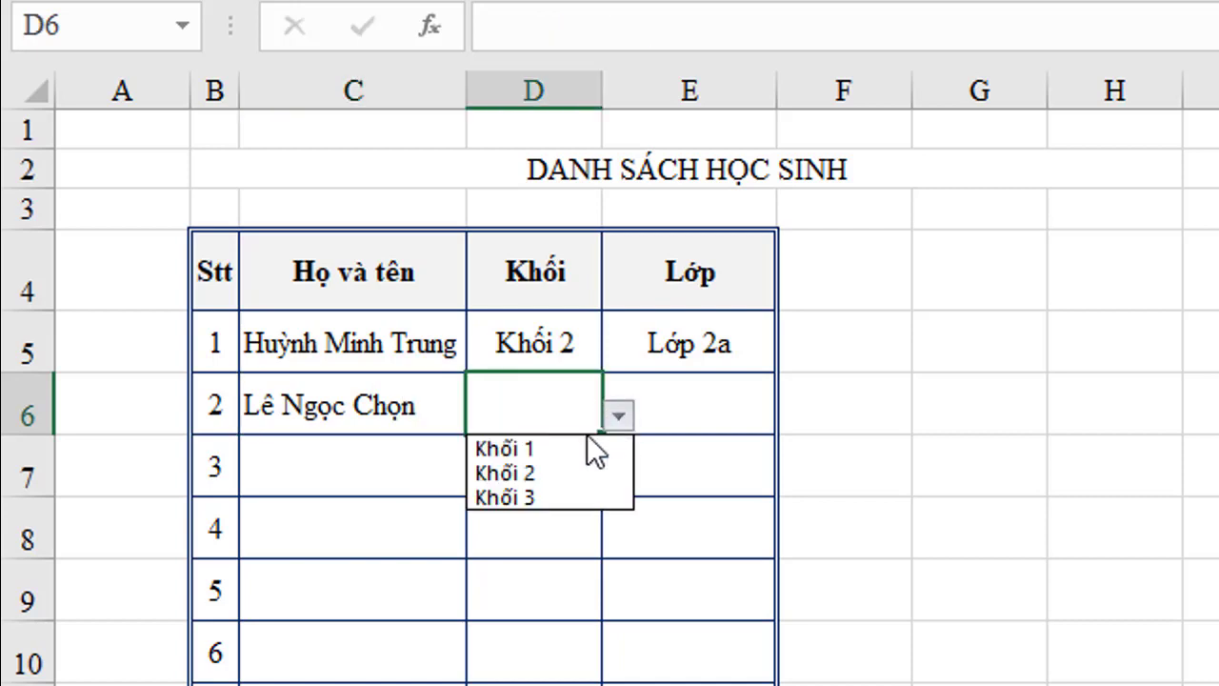
{"action": "left_click", "coordinate": [581, 444]}
{"action": "left_click", "coordinate": [702, 407]}
{"action": "left_click", "coordinate": [793, 416]}
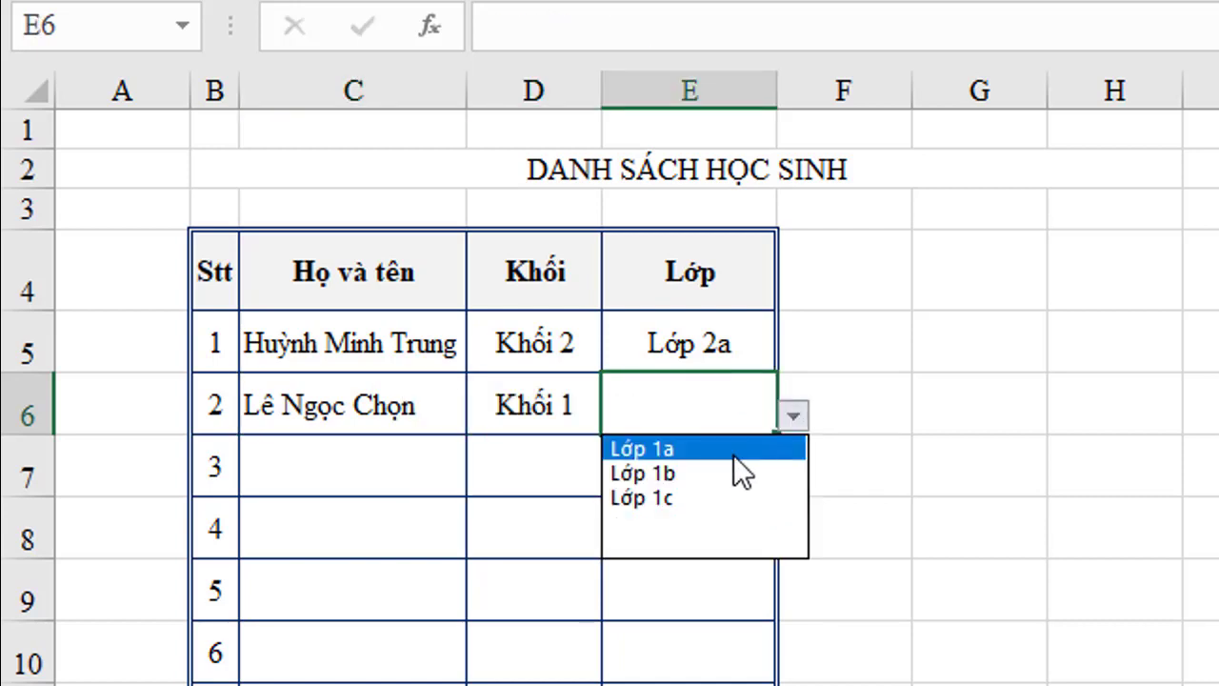
{"action": "left_click", "coordinate": [710, 448]}
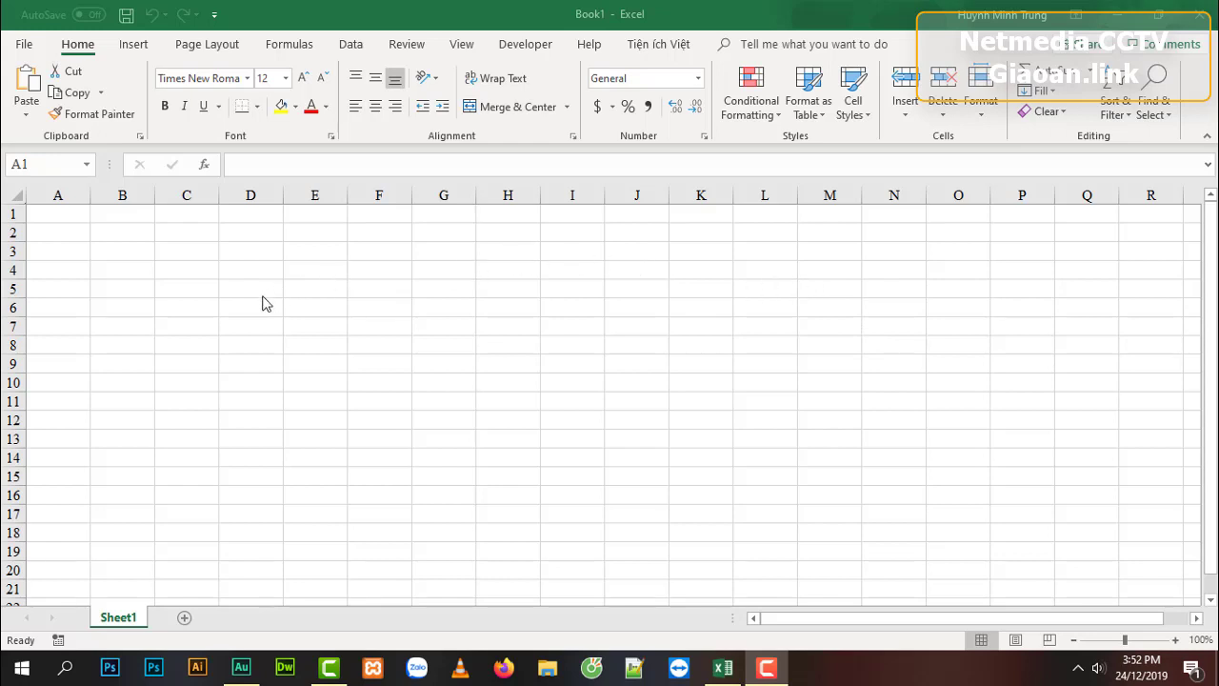
Add Sheet2 and enter 'DANH SÁCH HỌC SINH' merged and centred across B2:H2.
{"action": "left_click", "coordinate": [185, 617]}
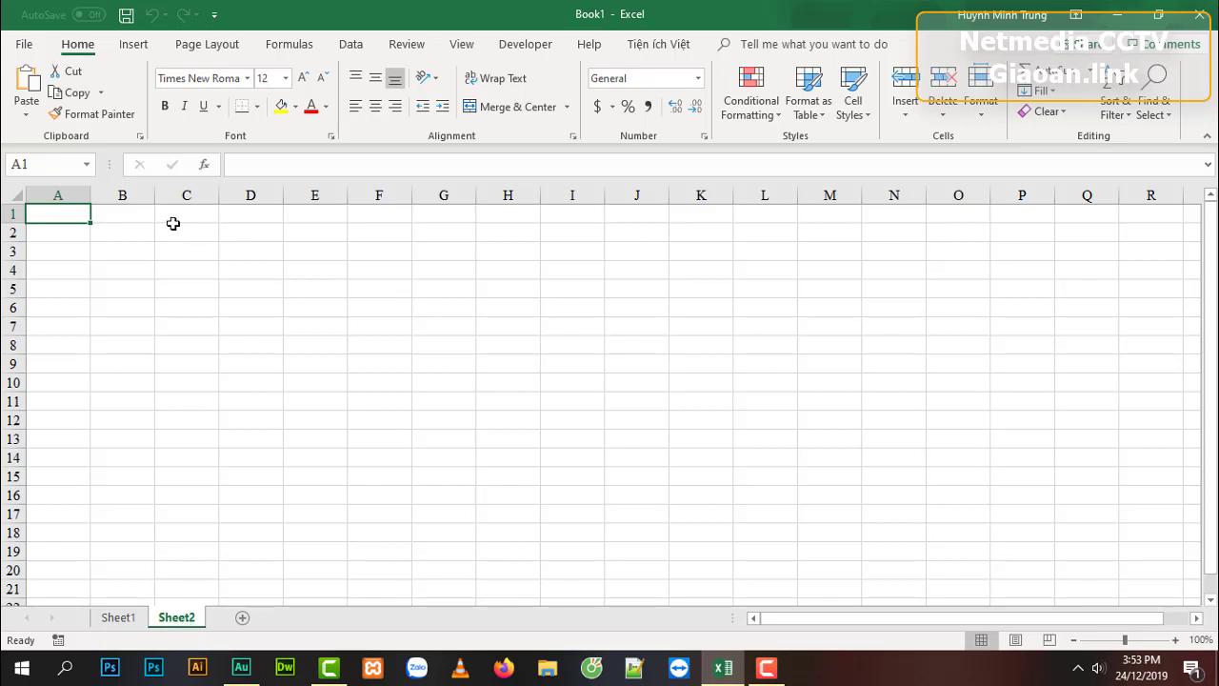
{"action": "left_click", "coordinate": [145, 245]}
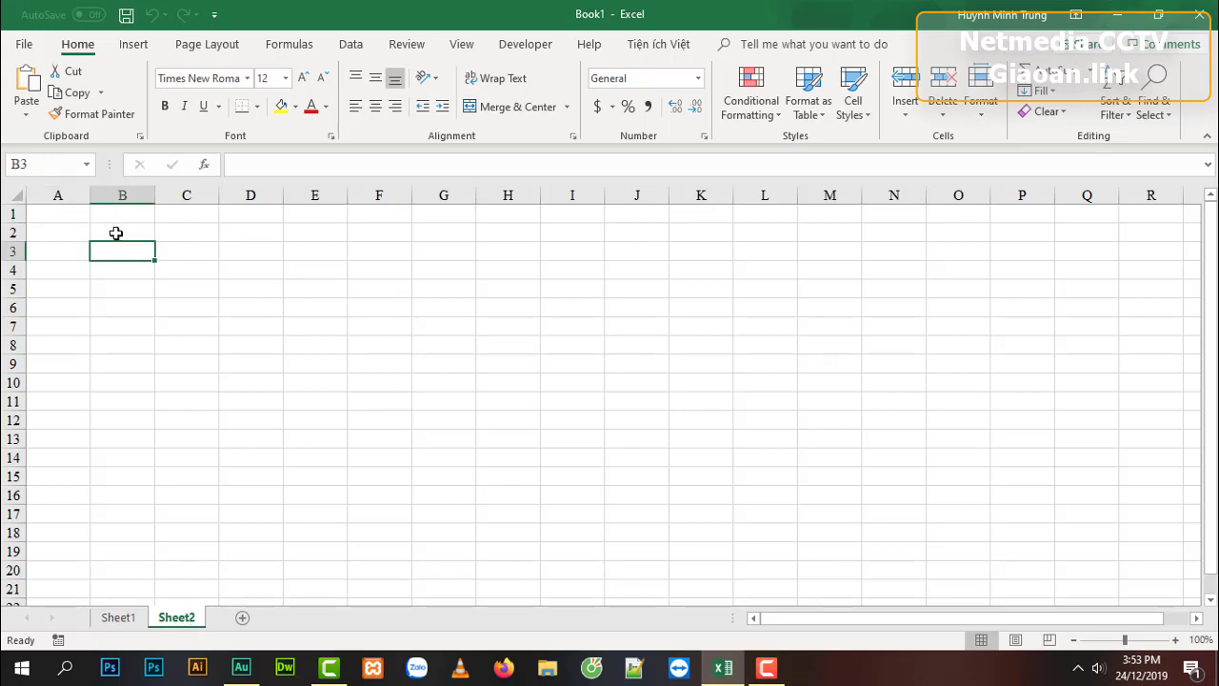
{"action": "left_click_drag", "start_coordinate": [115, 233], "coordinate": [506, 235]}
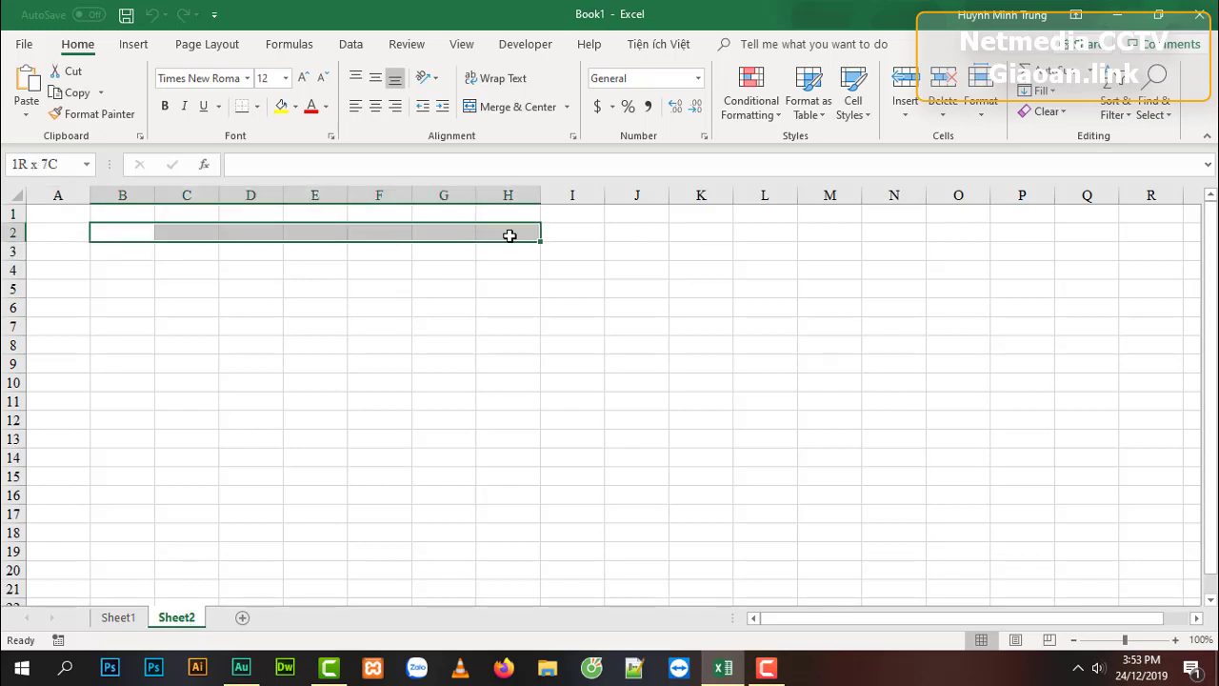
{"action": "key", "text": "alt+h"}
{"action": "type", "text": "mcDA"}
{"action": "type", "text": "NH SA"}
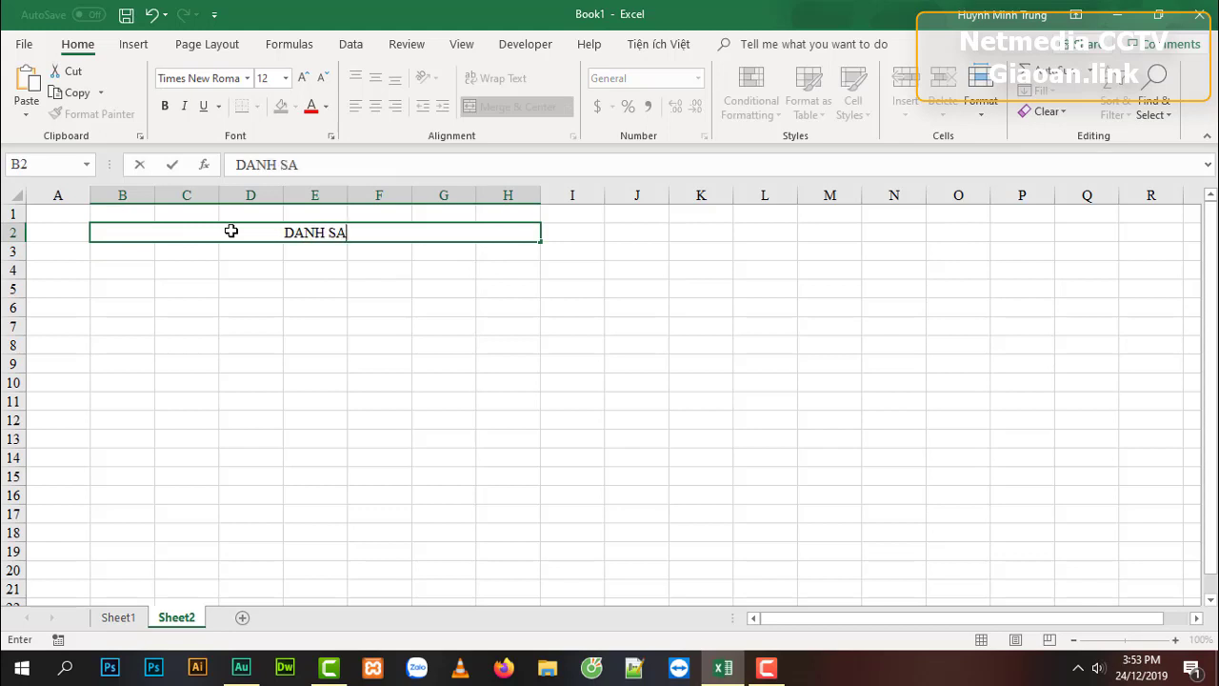
{"action": "type", "text": "CH "}
{"action": "type", "text": "HOC"}
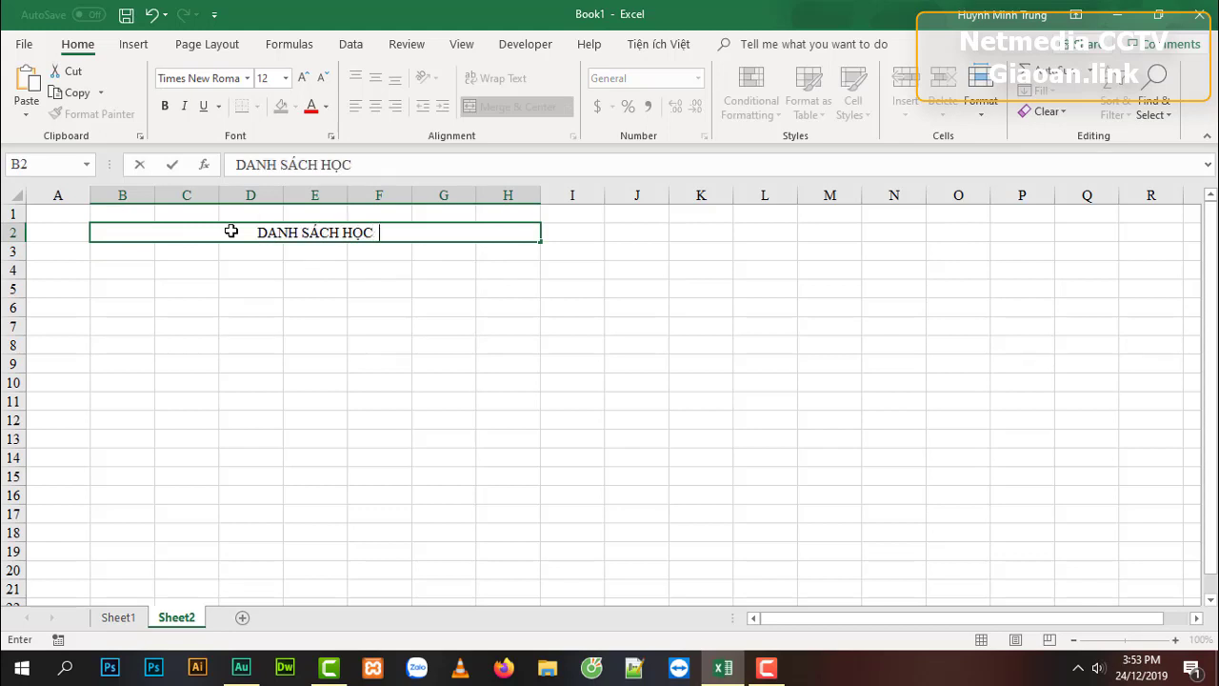
{"action": "type", "text": "SINH"}
{"action": "left_click", "coordinate": [211, 311]}
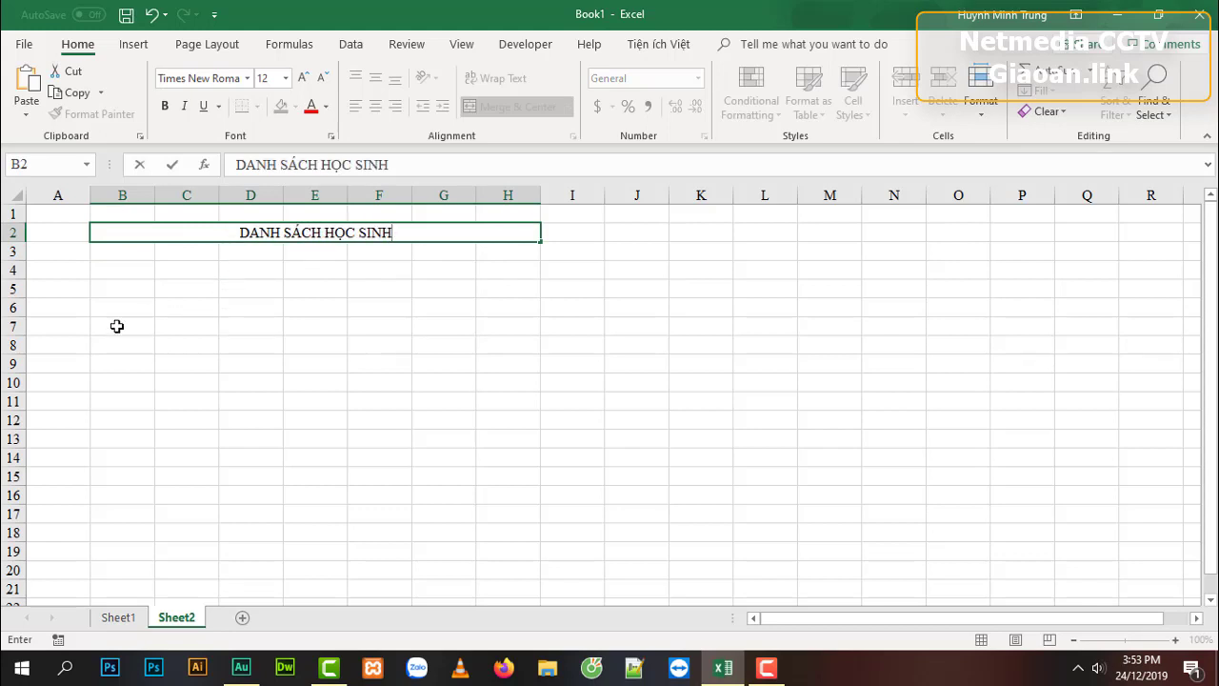
{"action": "left_click", "coordinate": [124, 272]}
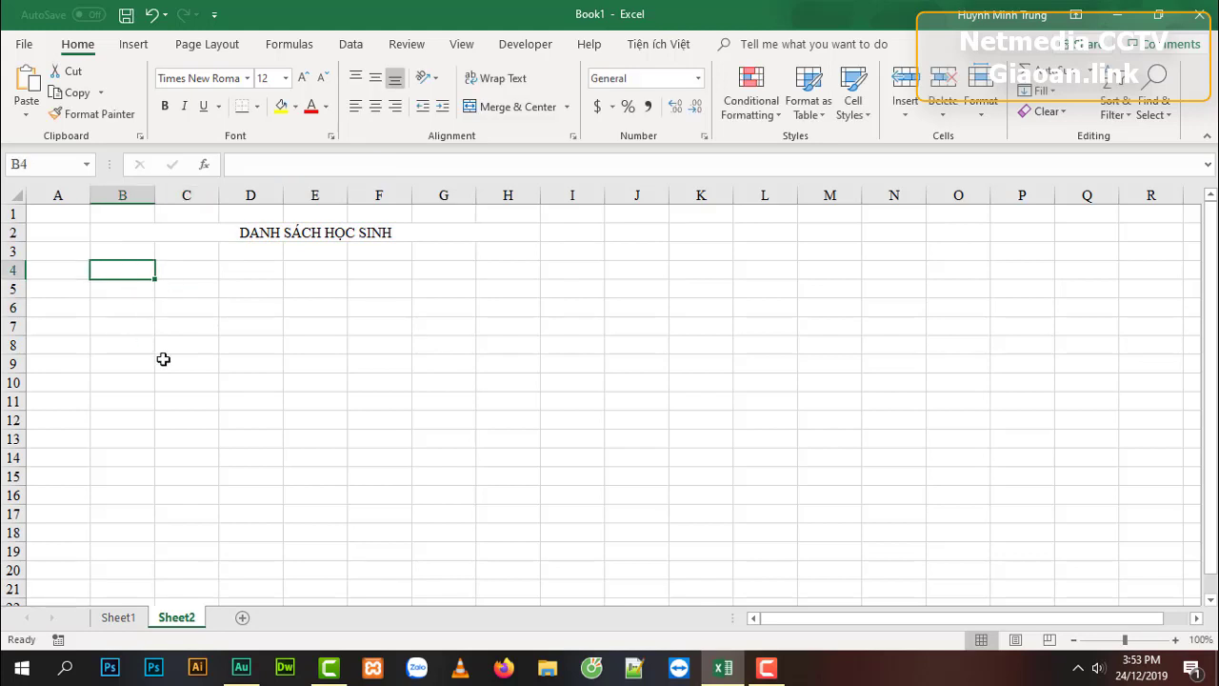
Enter headers Stt, Họ và tên, Khối, Lớp in B4:E4, then widen columns C and E.
{"action": "type", "text": "Stt"}
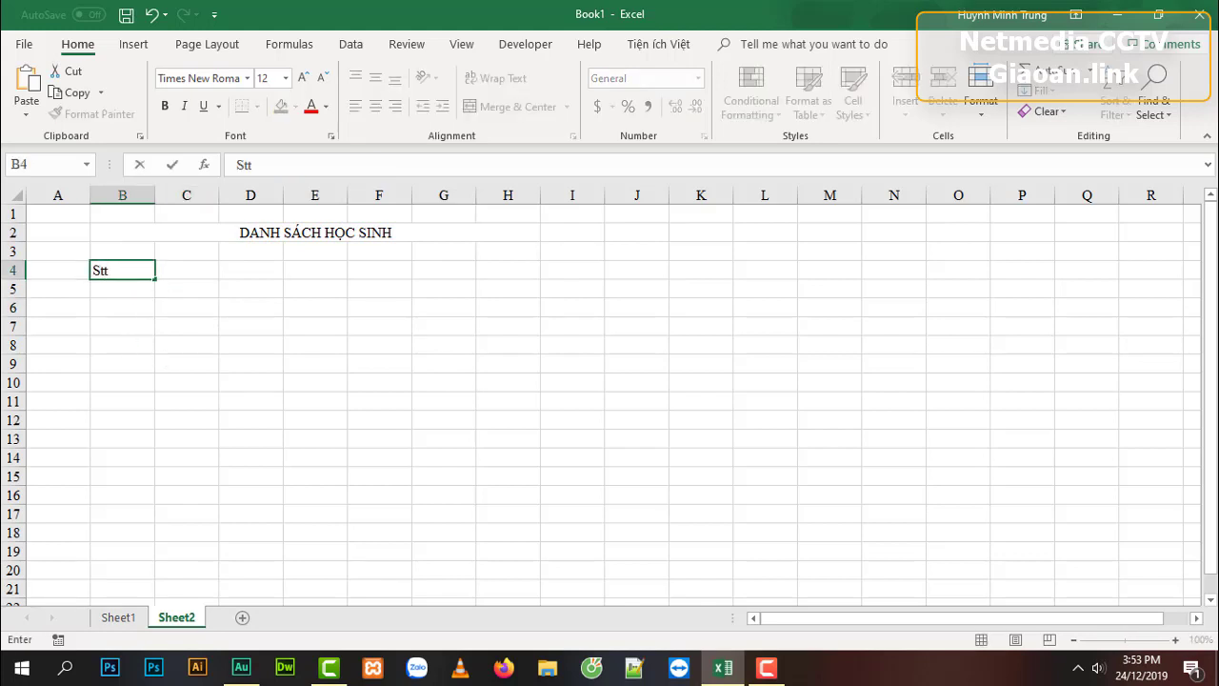
{"action": "left_click", "coordinate": [204, 271]}
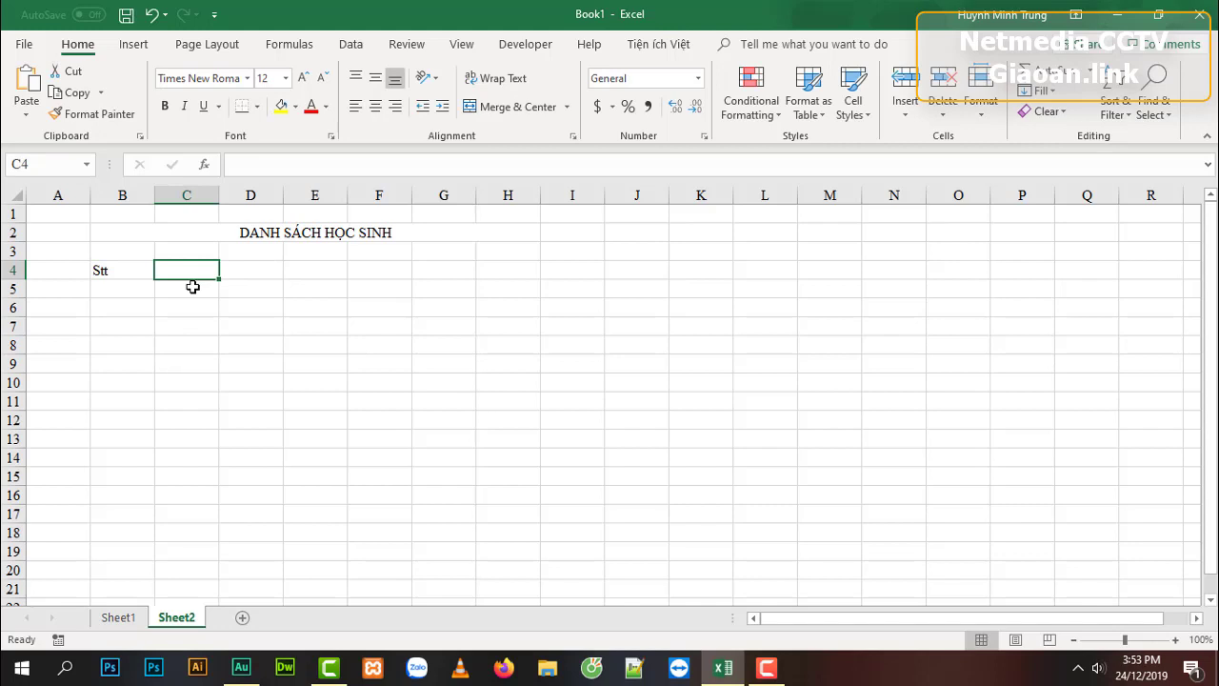
{"action": "type", "text": "Họ va"}
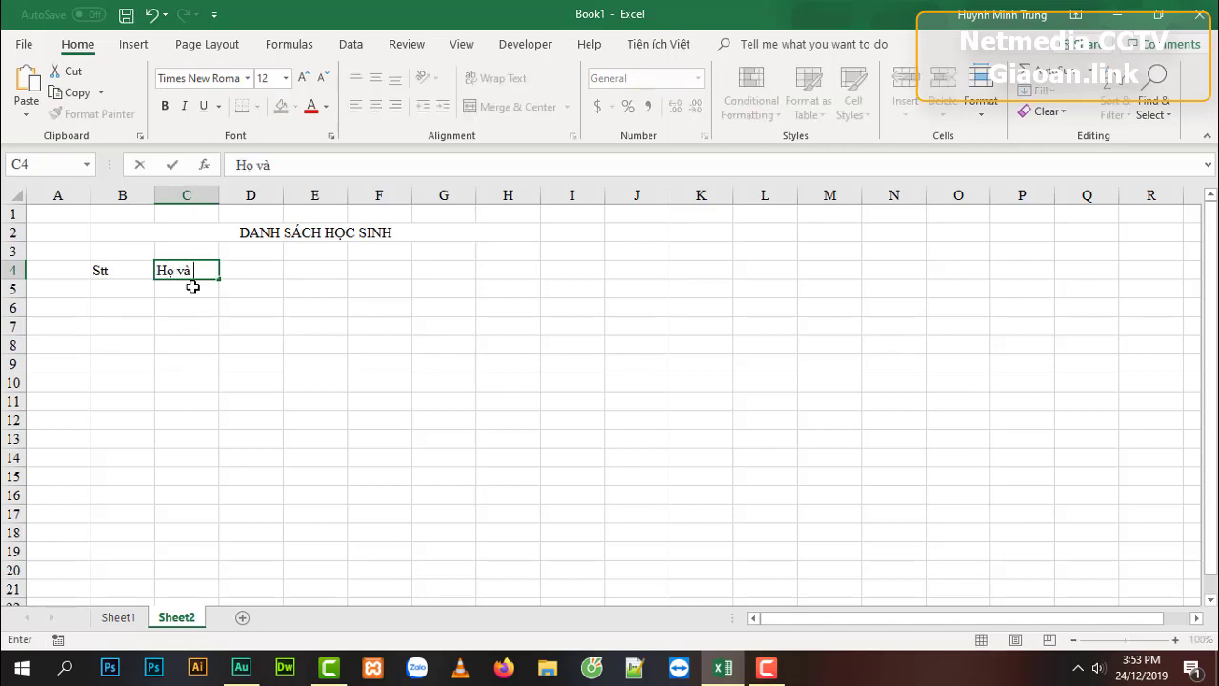
{"action": "type", "text": "te"}
{"action": "left_click", "coordinate": [251, 267]}
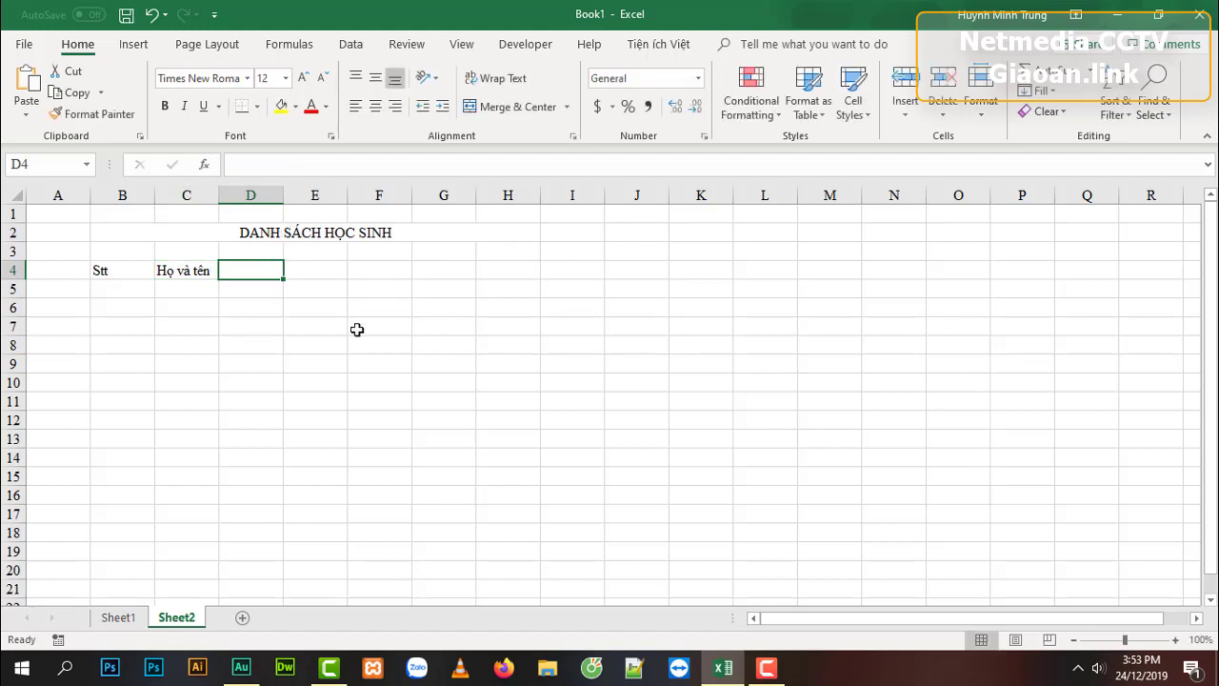
{"action": "type", "text": "Khối"}
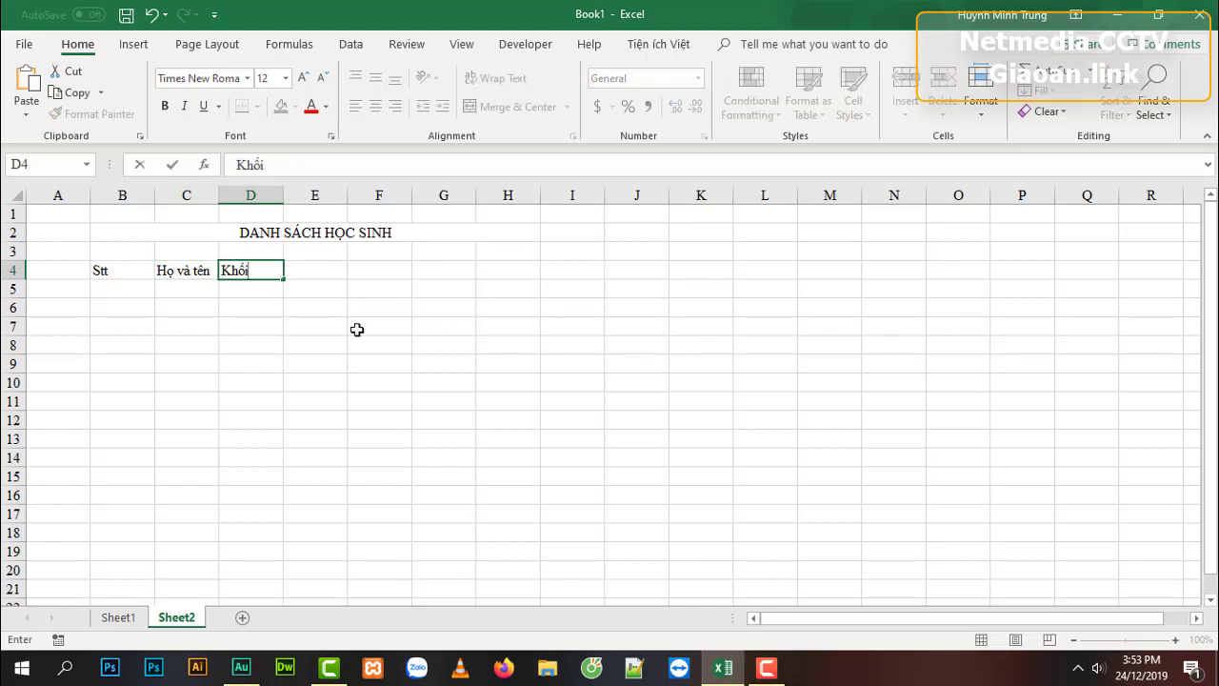
{"action": "left_click", "coordinate": [337, 269]}
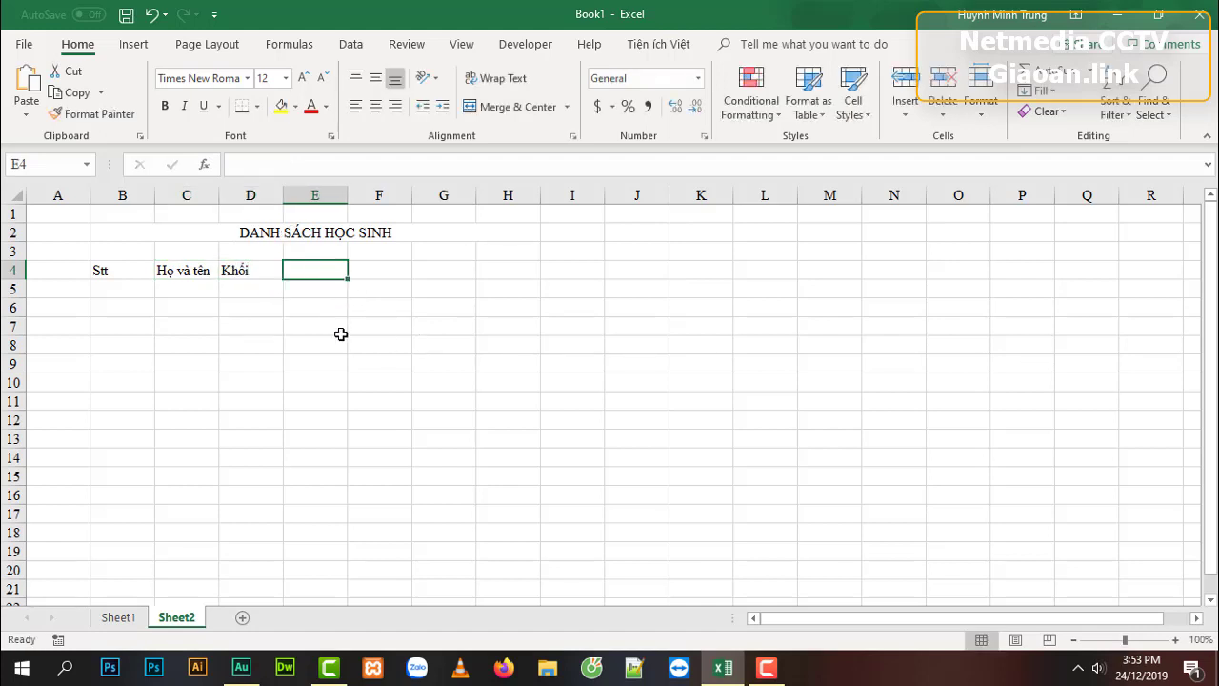
{"action": "type", "text": "Lop"}
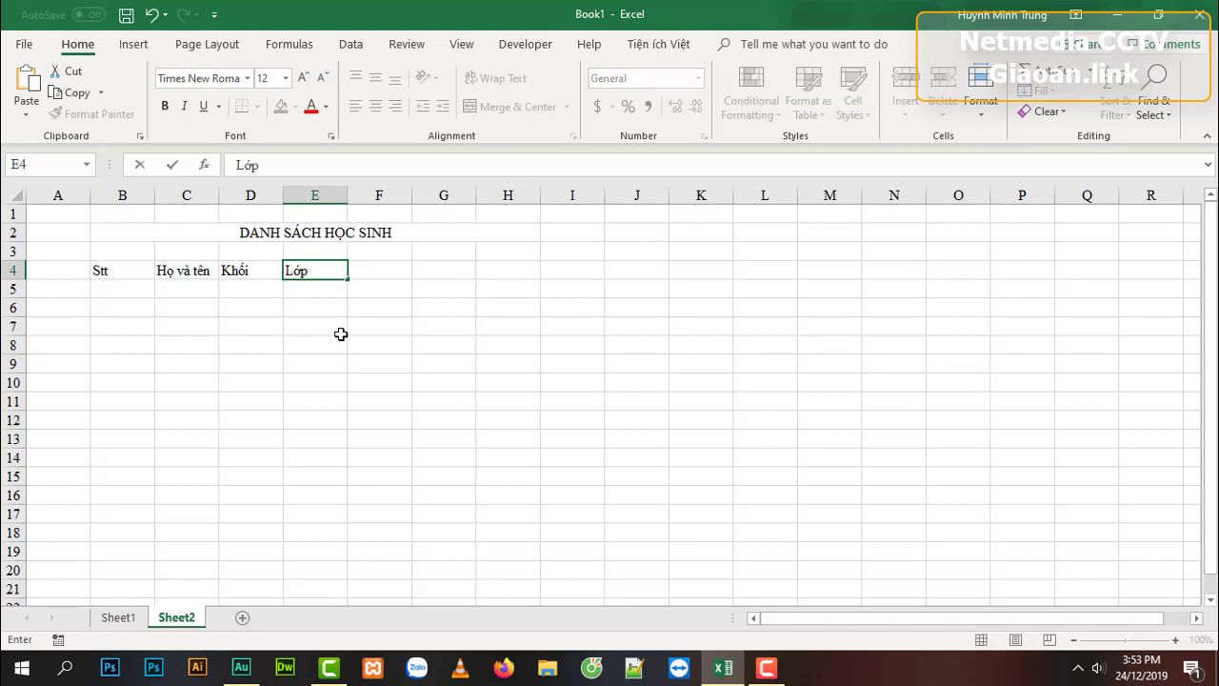
{"action": "left_click", "coordinate": [346, 330]}
{"action": "left_click_drag", "start_coordinate": [219, 194], "coordinate": [241, 194]}
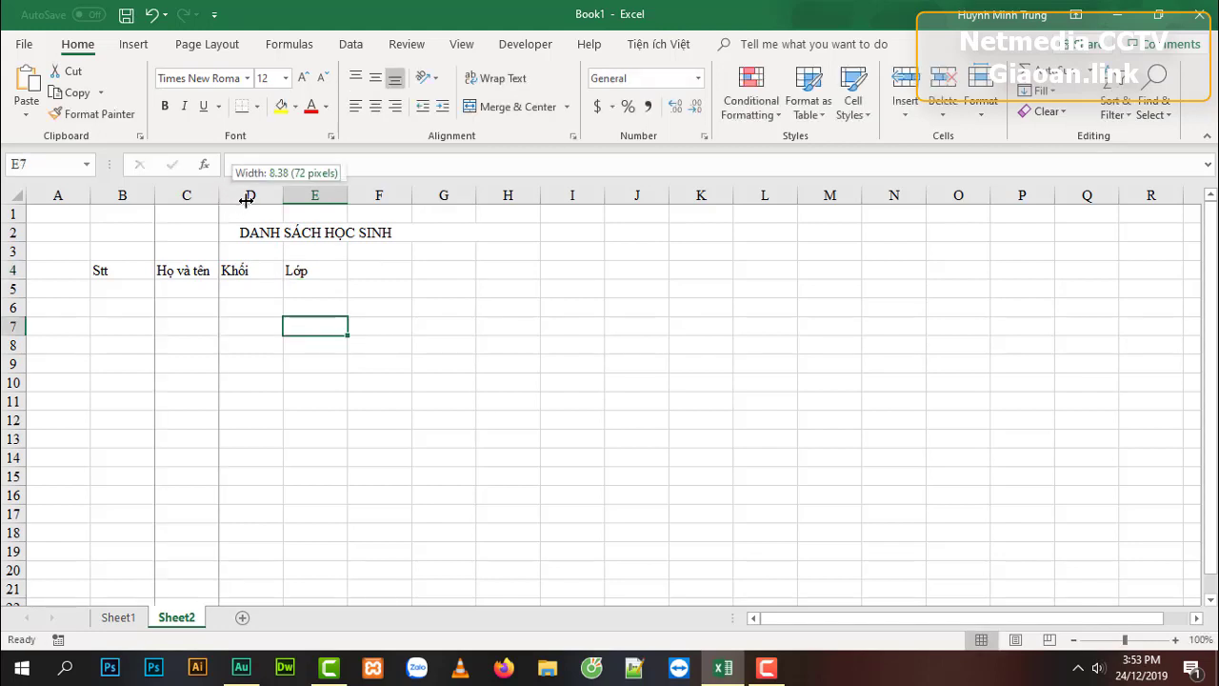
{"action": "left_click_drag", "start_coordinate": [371, 195], "coordinate": [388, 195]}
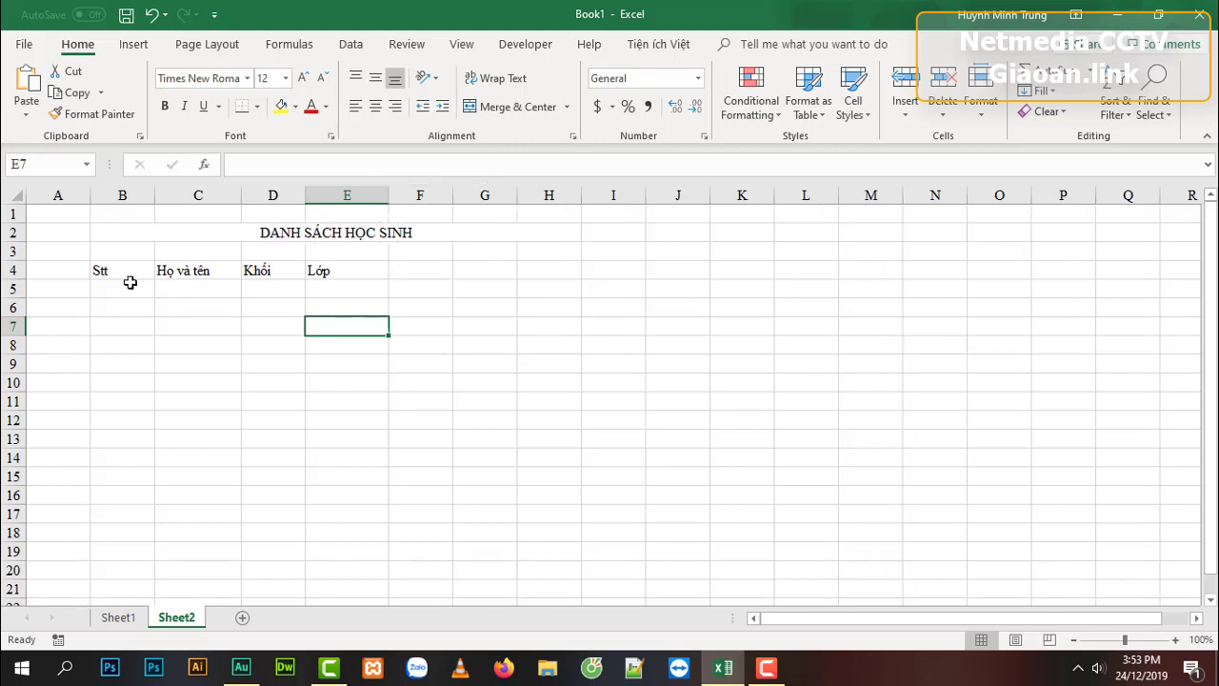
Make the B4:E4 headers bold and centred vertically and horizontally.
{"action": "left_click_drag", "start_coordinate": [114, 269], "coordinate": [361, 272]}
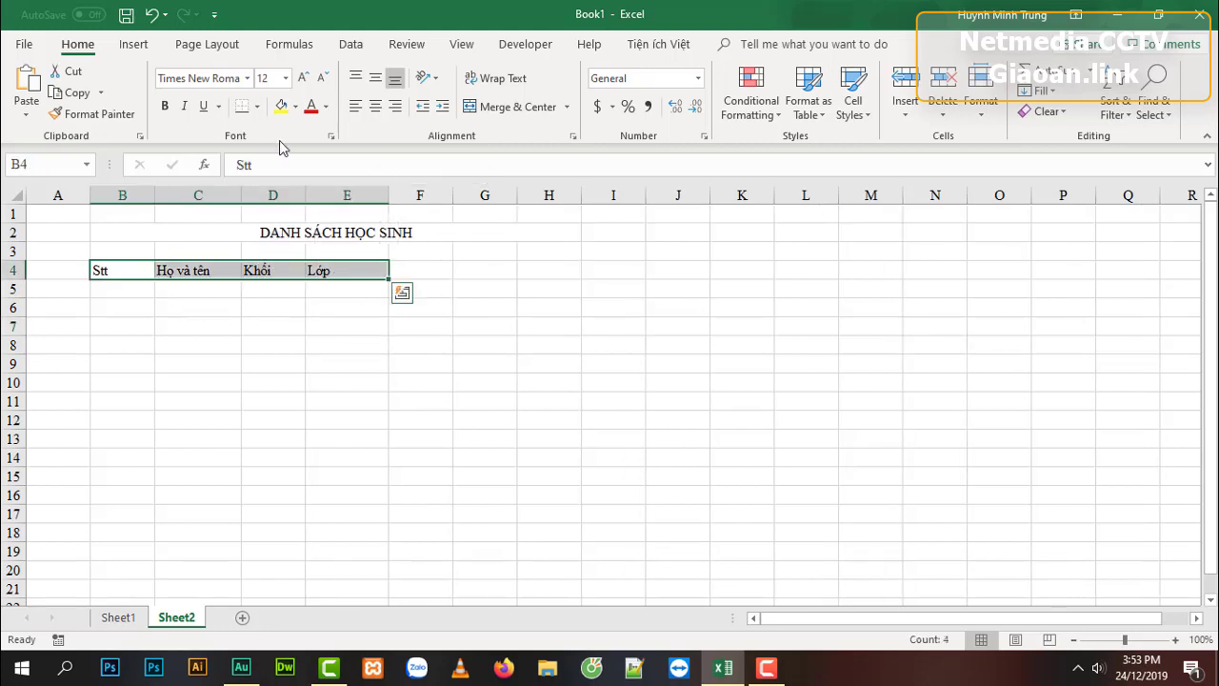
{"action": "left_click", "coordinate": [375, 77]}
{"action": "left_click", "coordinate": [376, 105]}
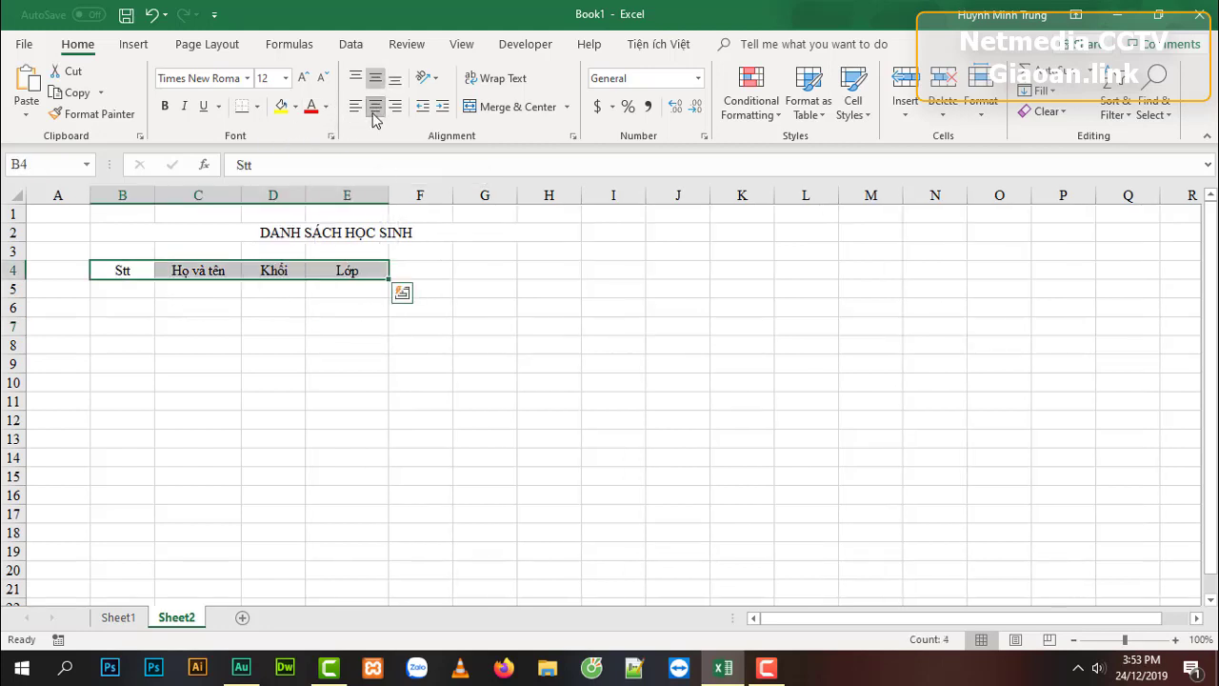
{"action": "left_click", "coordinate": [165, 105]}
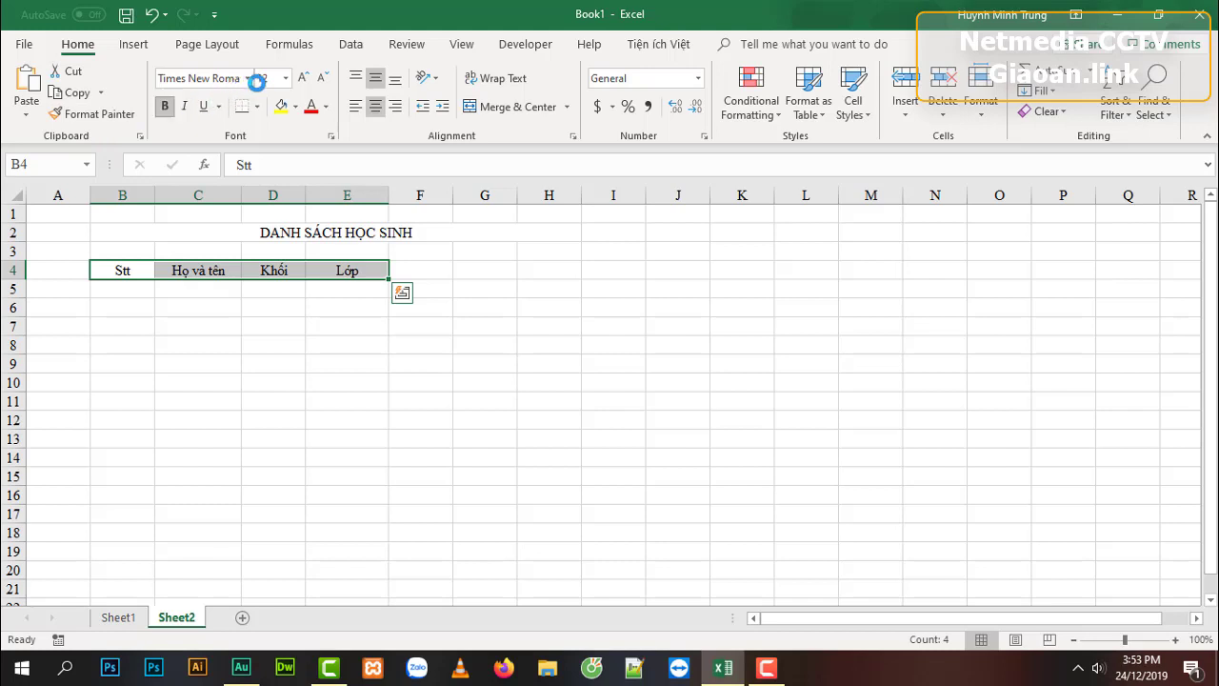
{"action": "left_click", "coordinate": [52, 324]}
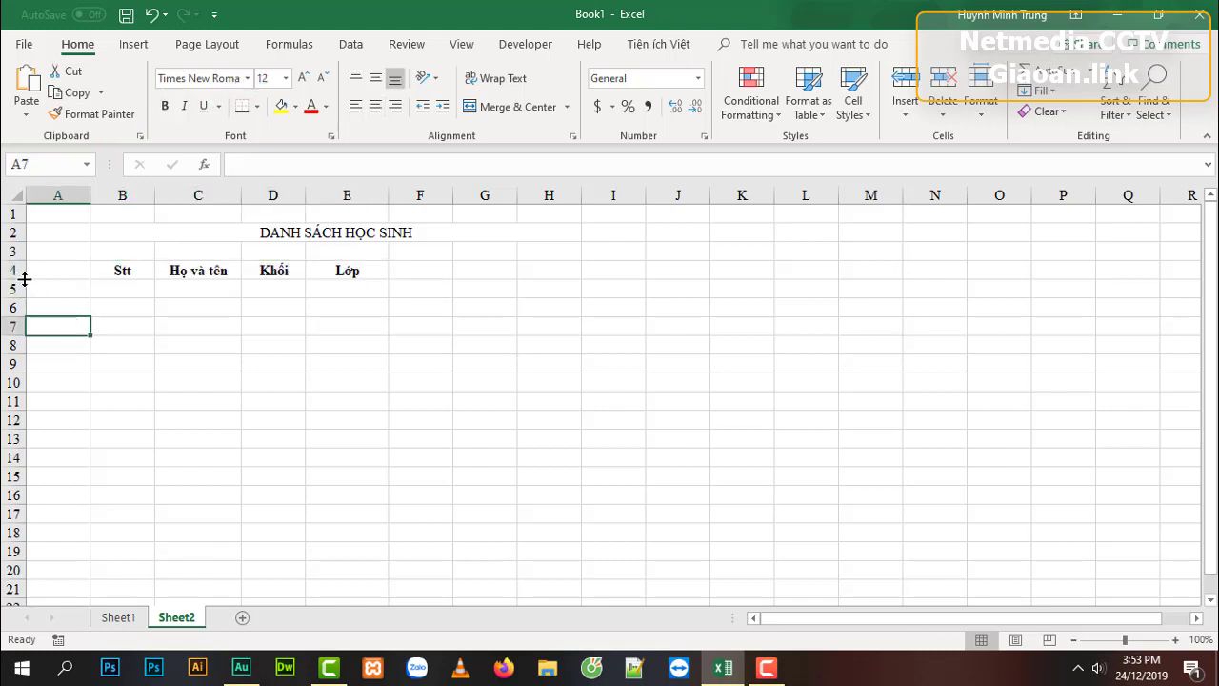
Make row 4 about 30 points tall and fill B4:E4 with light grey.
{"action": "left_click_drag", "start_coordinate": [23, 279], "coordinate": [26, 297]}
{"action": "left_click_drag", "start_coordinate": [122, 280], "coordinate": [319, 279]}
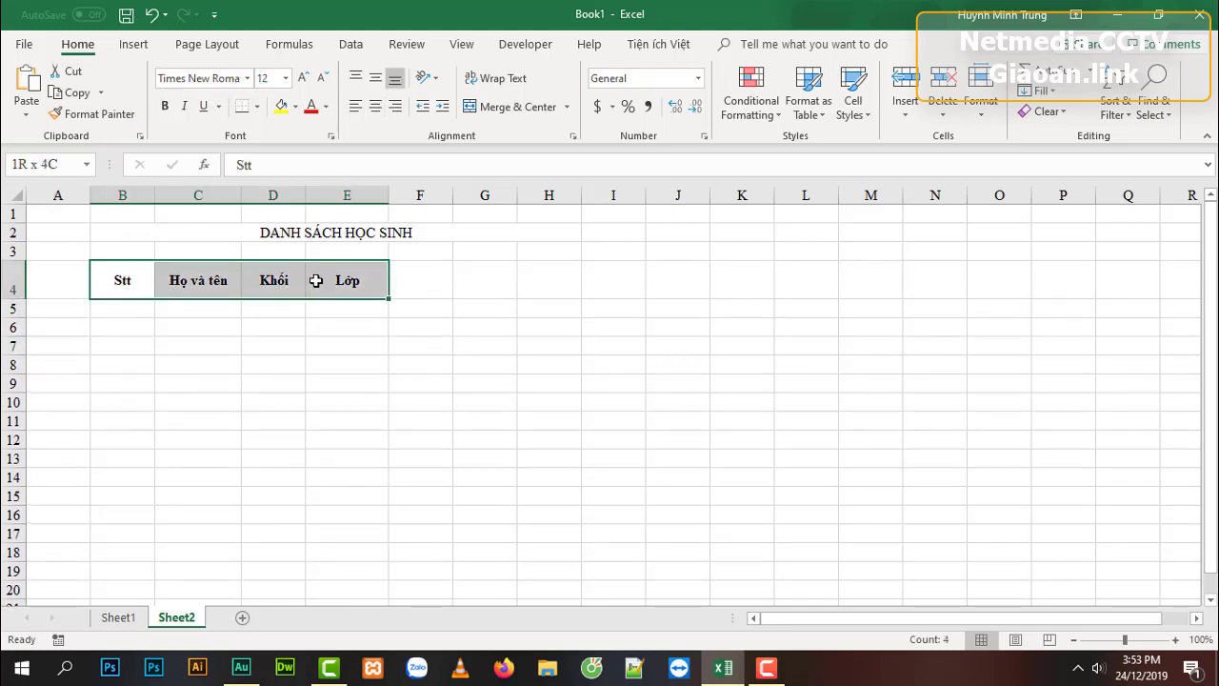
{"action": "left_click", "coordinate": [296, 105]}
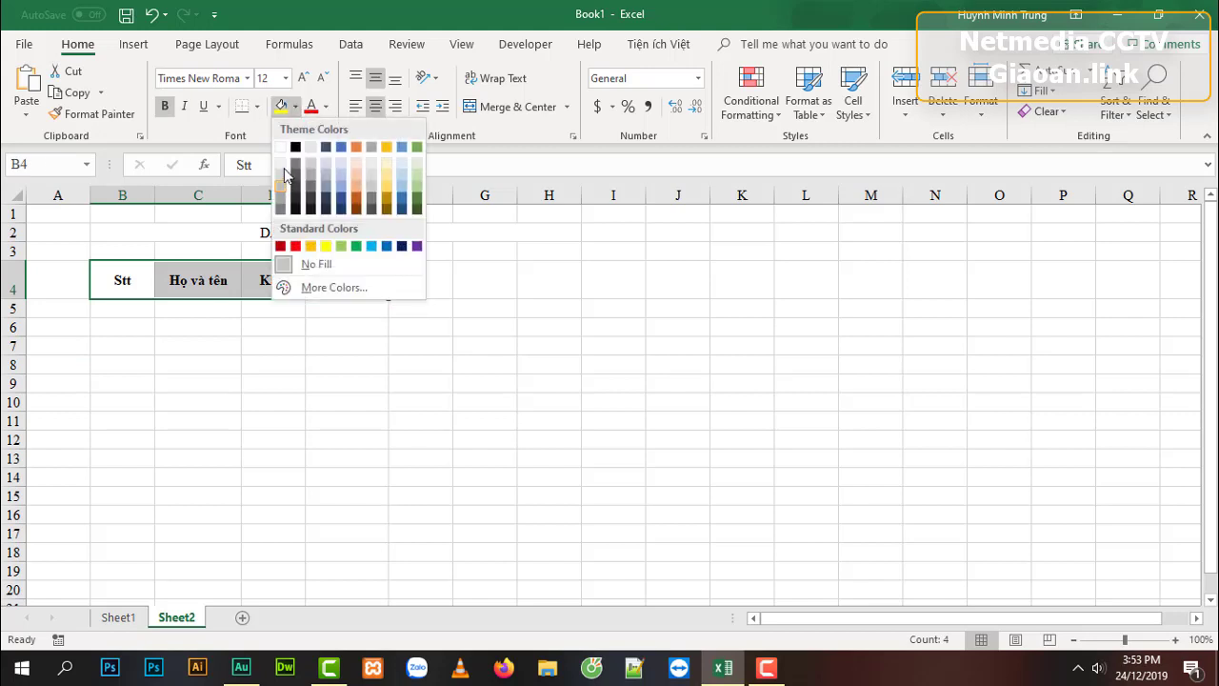
{"action": "left_click", "coordinate": [281, 164]}
{"action": "left_click", "coordinate": [233, 383]}
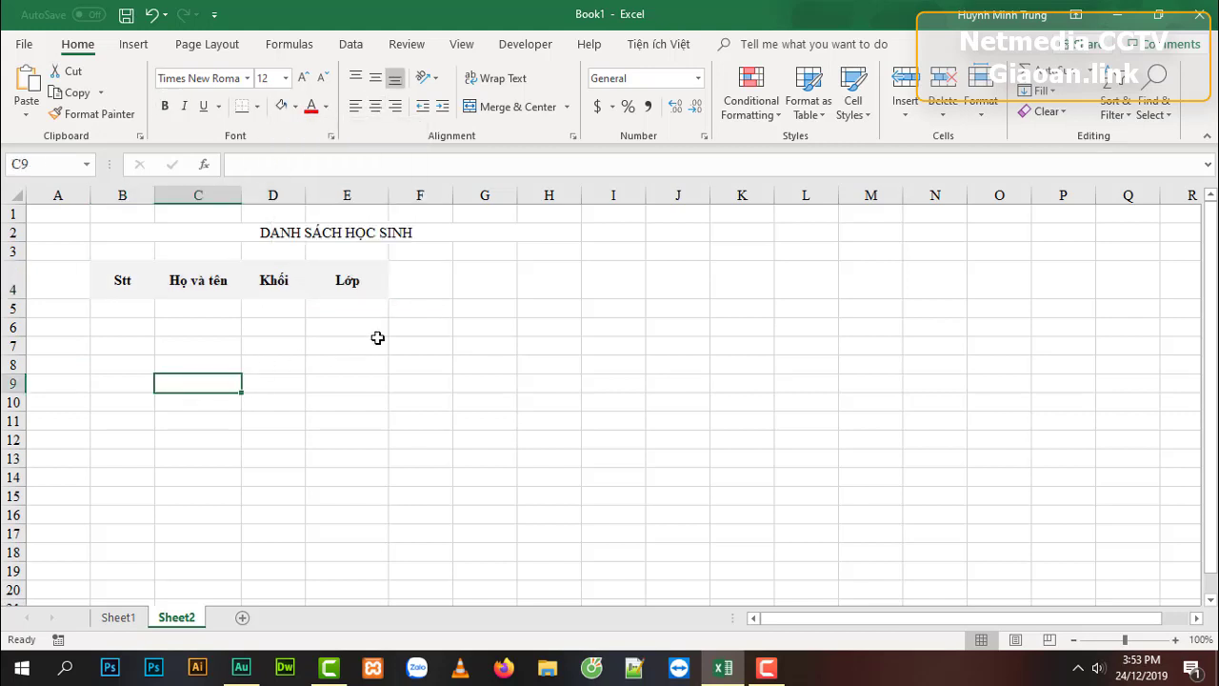
Number the Stt column 1 to 10 in B5:B14 using 1, 2, 3 and the fill handle.
{"action": "left_click", "coordinate": [377, 327]}
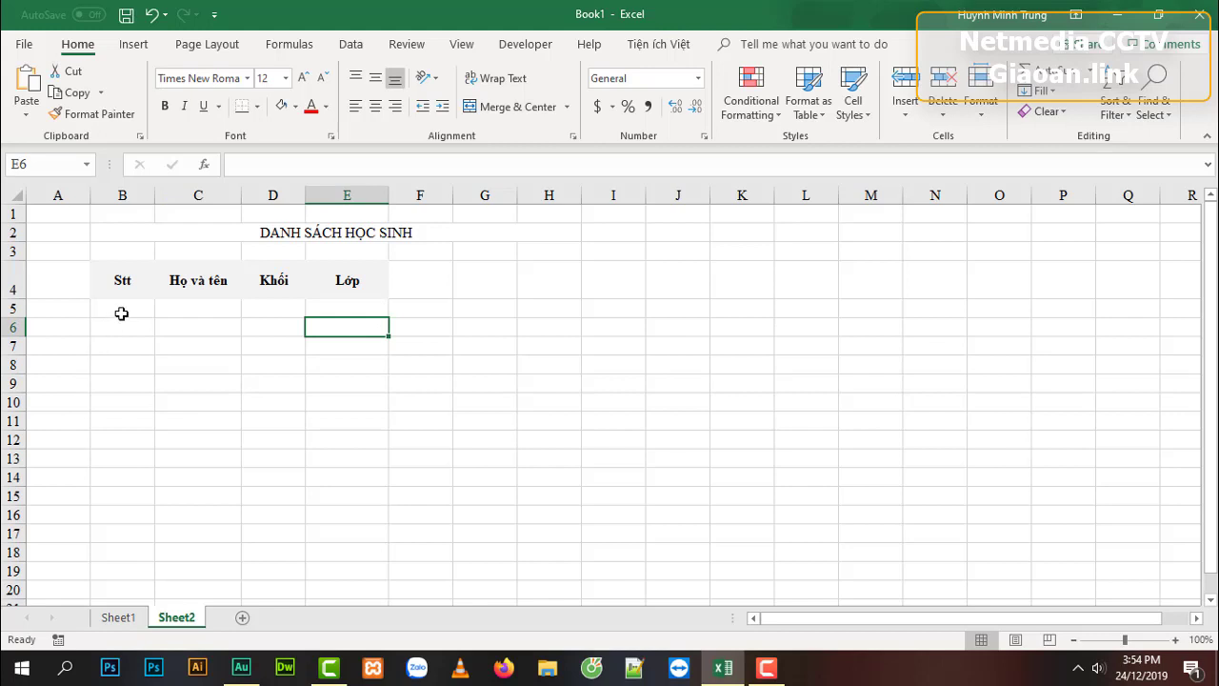
{"action": "left_click", "coordinate": [121, 313]}
{"action": "type", "text": "1"}
{"action": "key", "text": "Return"}
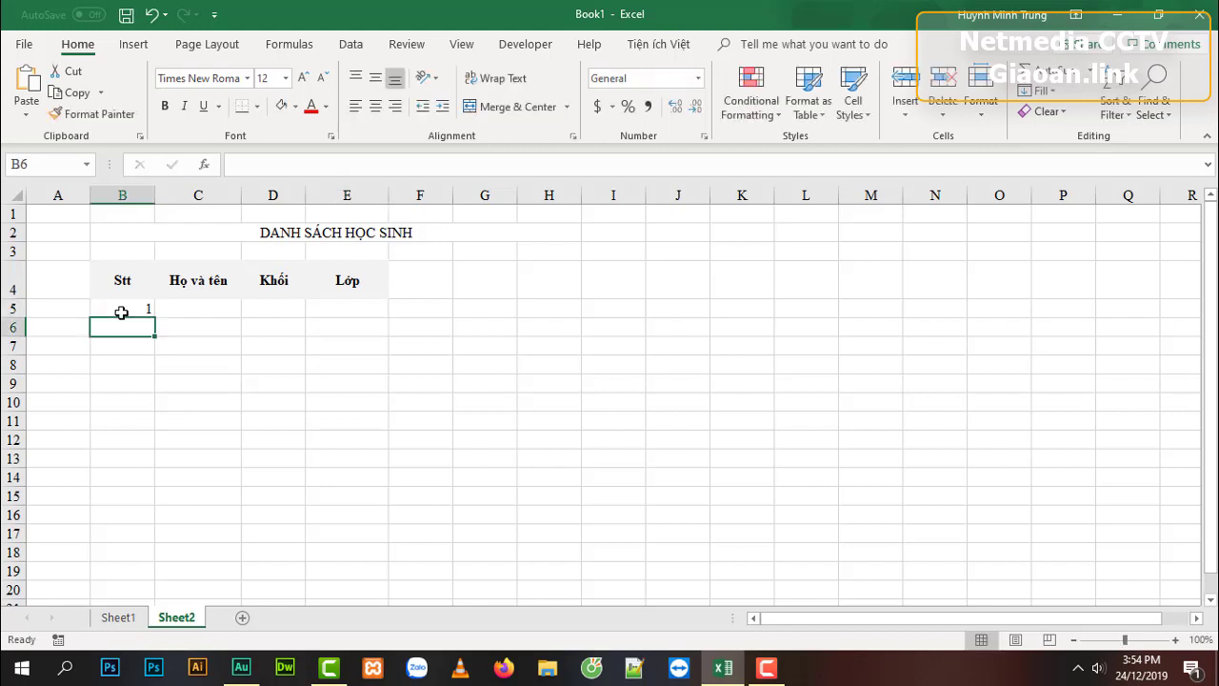
{"action": "type", "text": "2"}
{"action": "key", "text": "Return"}
{"action": "type", "text": "3"}
{"action": "key", "text": "Return"}
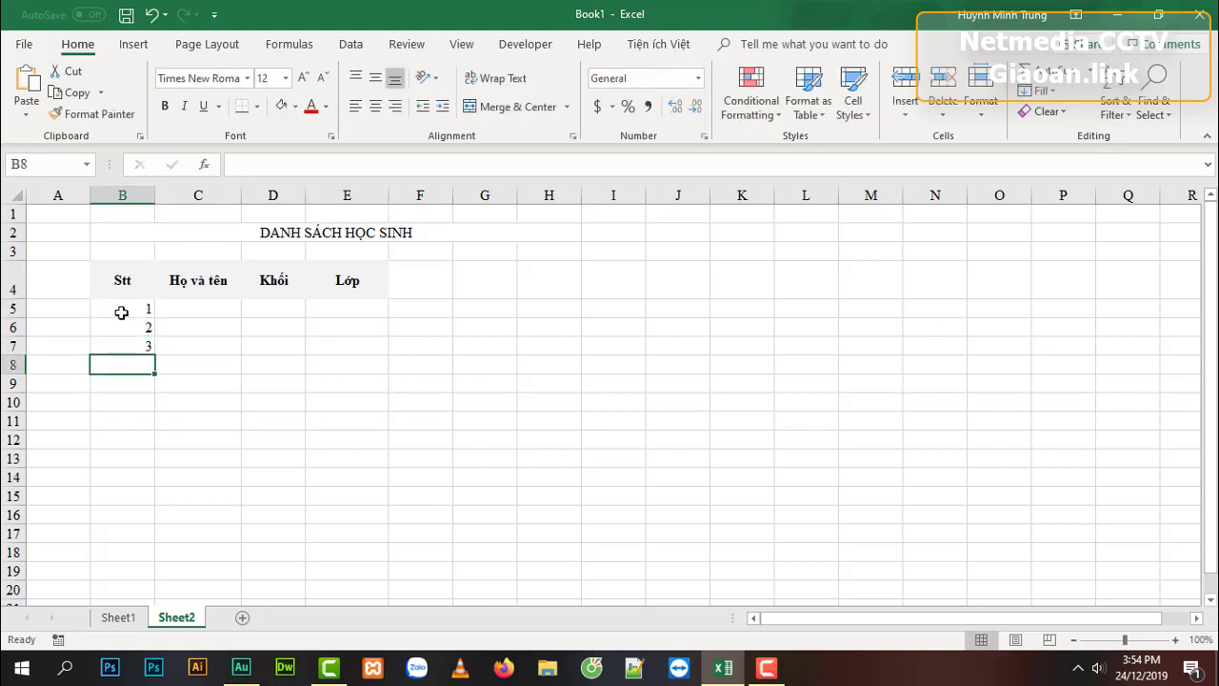
{"action": "left_click_drag", "start_coordinate": [121, 313], "coordinate": [134, 481]}
{"action": "left_click", "coordinate": [122, 533]}
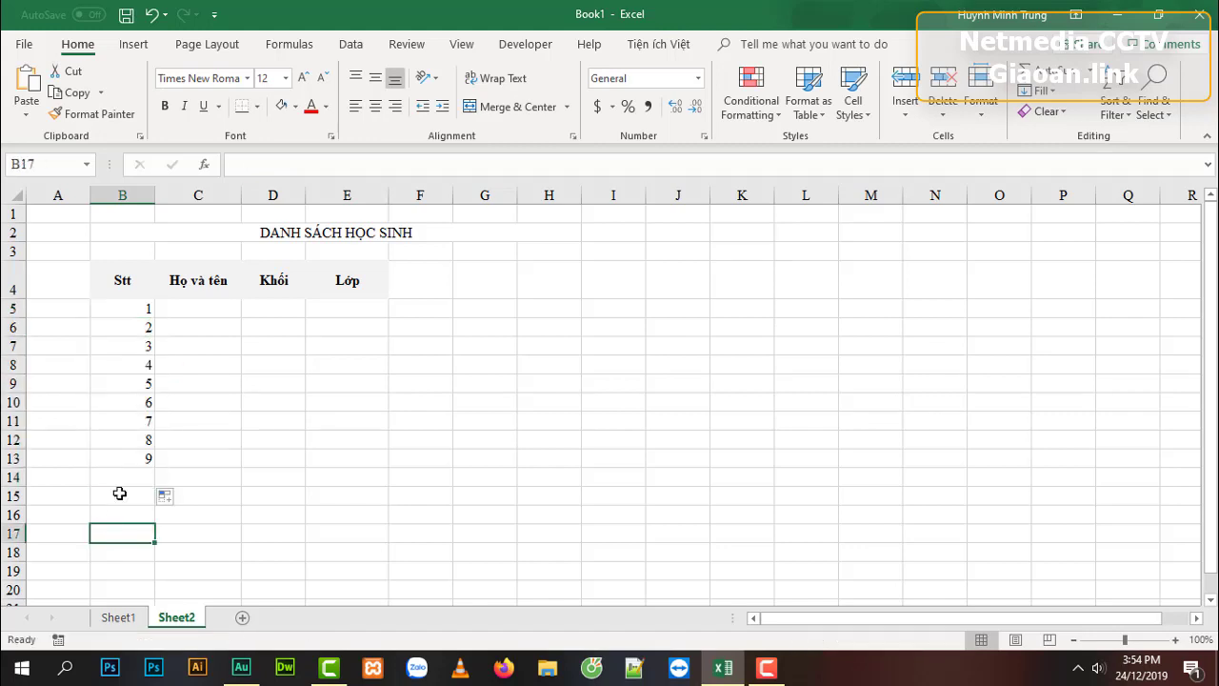
Autofit column B to its contents and centre the whole column.
{"action": "double_click", "coordinate": [150, 195]}
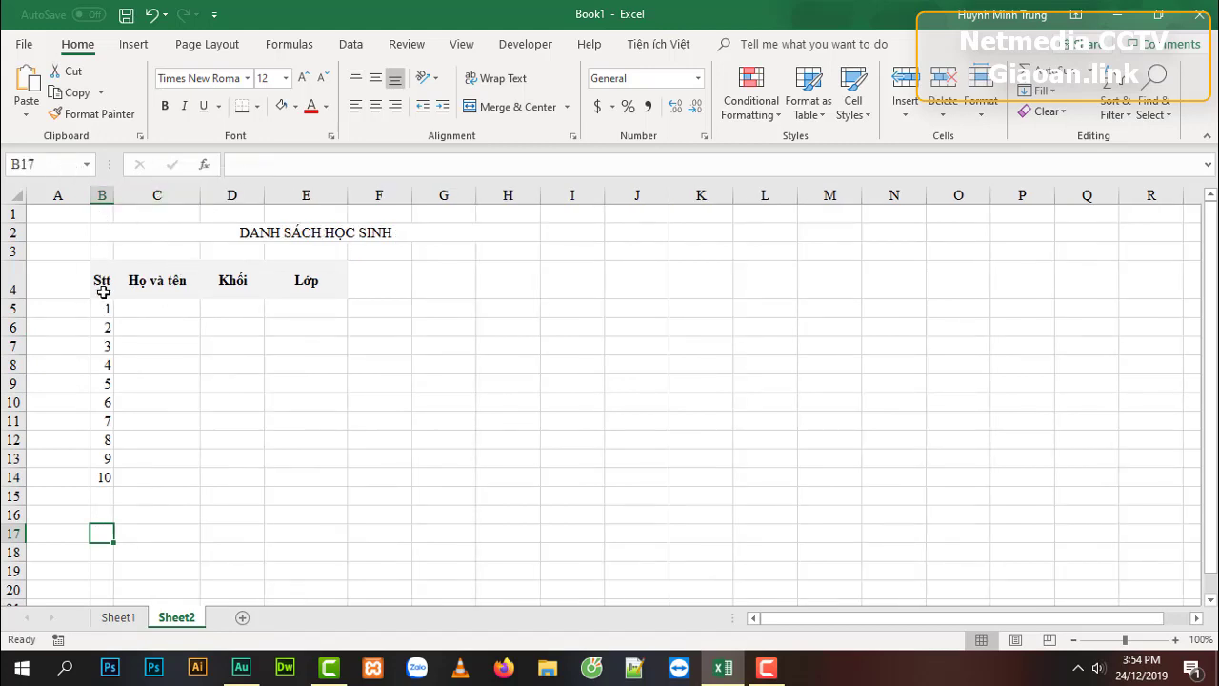
{"action": "left_click", "coordinate": [102, 195]}
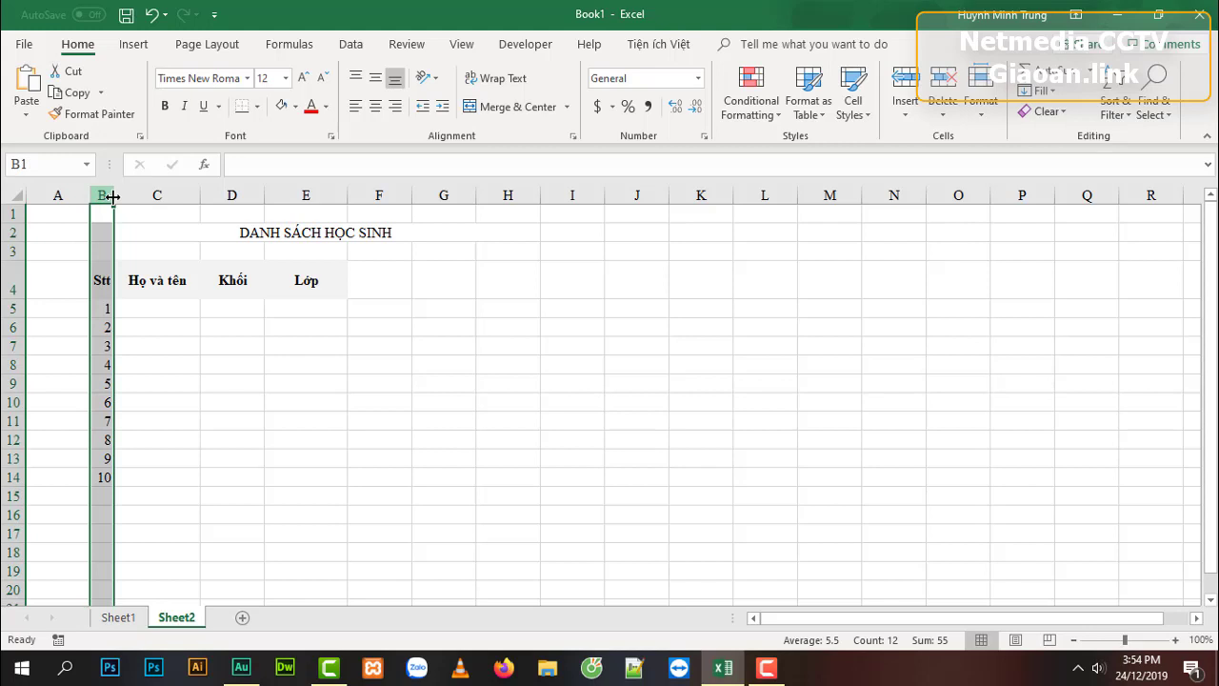
{"action": "left_click", "coordinate": [375, 107]}
{"action": "left_click", "coordinate": [234, 308]}
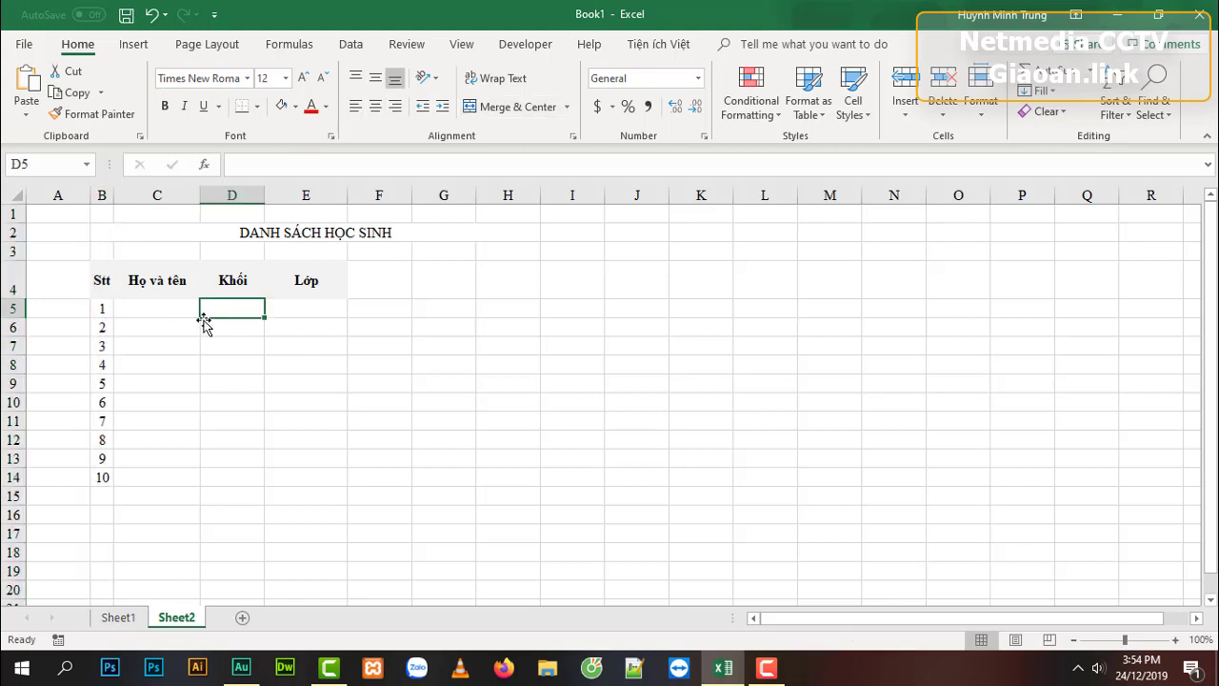
Begin typing the first student's full name in C5.
{"action": "left_click", "coordinate": [227, 400]}
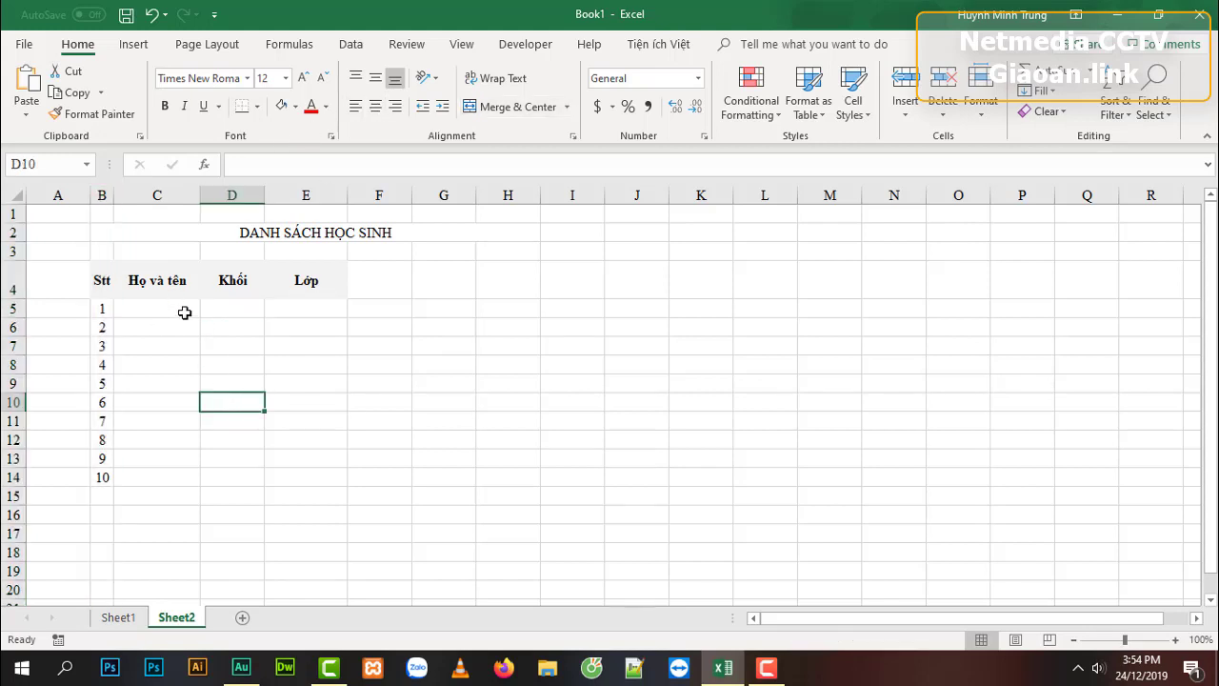
{"action": "left_click", "coordinate": [172, 308]}
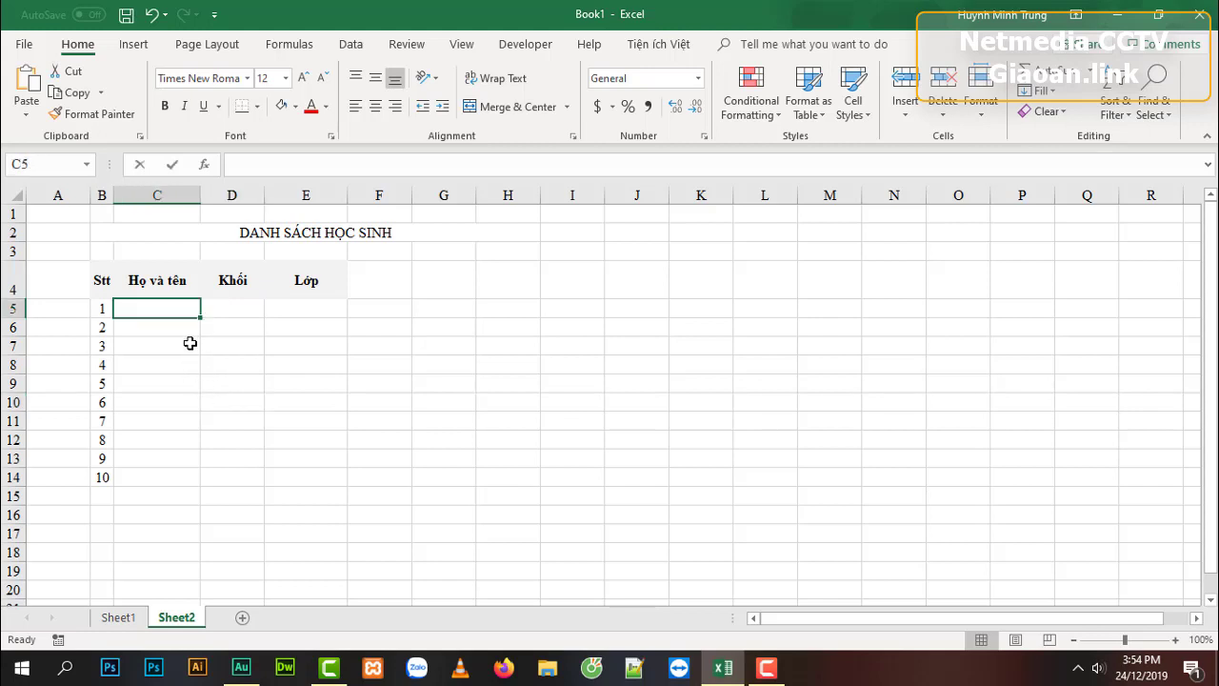
{"action": "type", "text": "Huy"}
{"action": "type", "text": " Mi"}
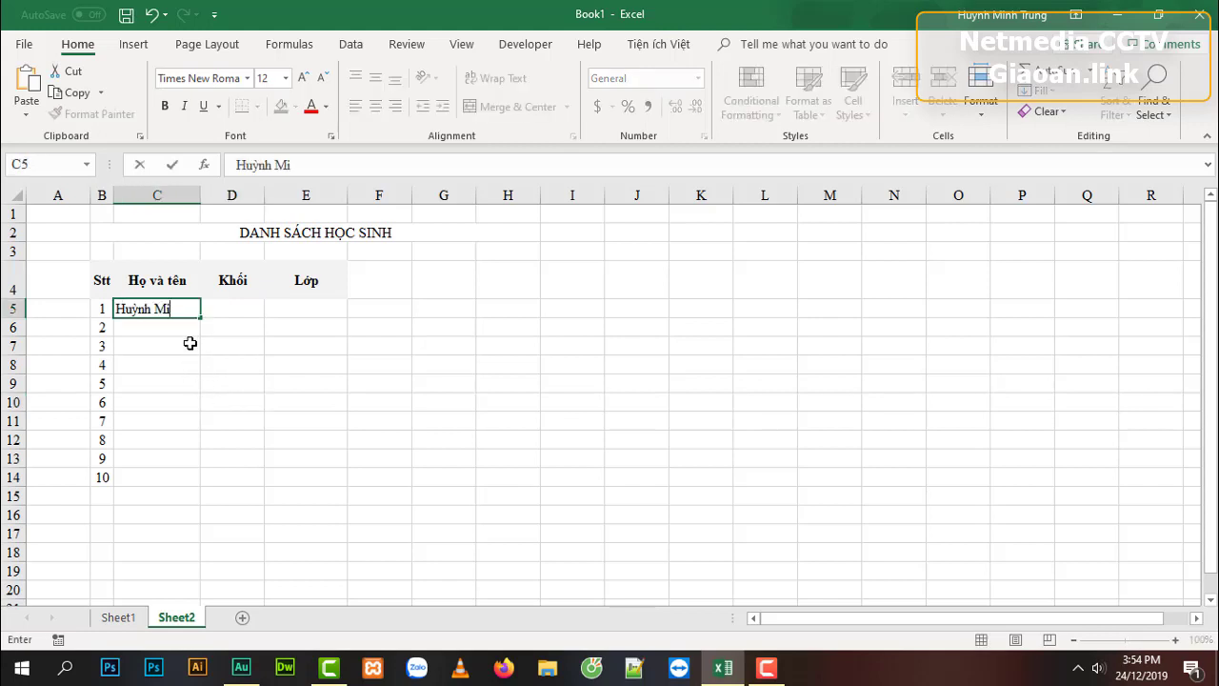
{"action": "type", "text": "ng"}
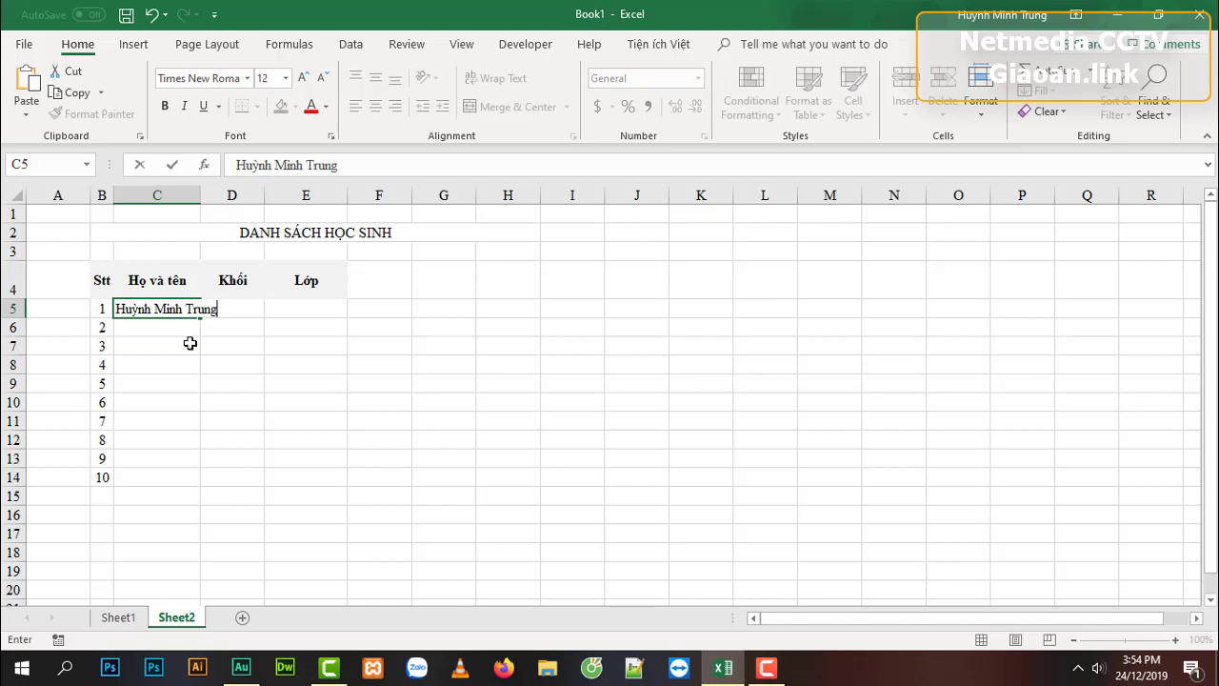
Confirm the first student's name in C5, widen column C, and move to D5 and E5.
{"action": "key", "text": "Return"}
{"action": "left_click_drag", "start_coordinate": [202, 196], "coordinate": [223, 197]}
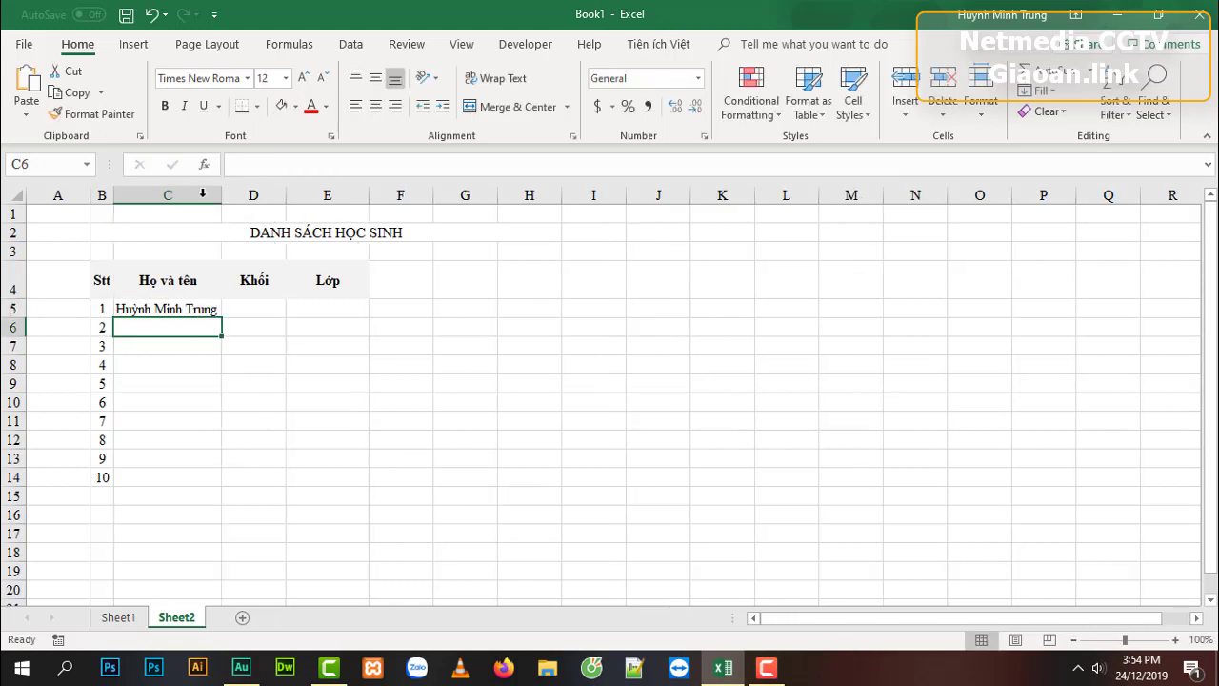
{"action": "left_click", "coordinate": [263, 314]}
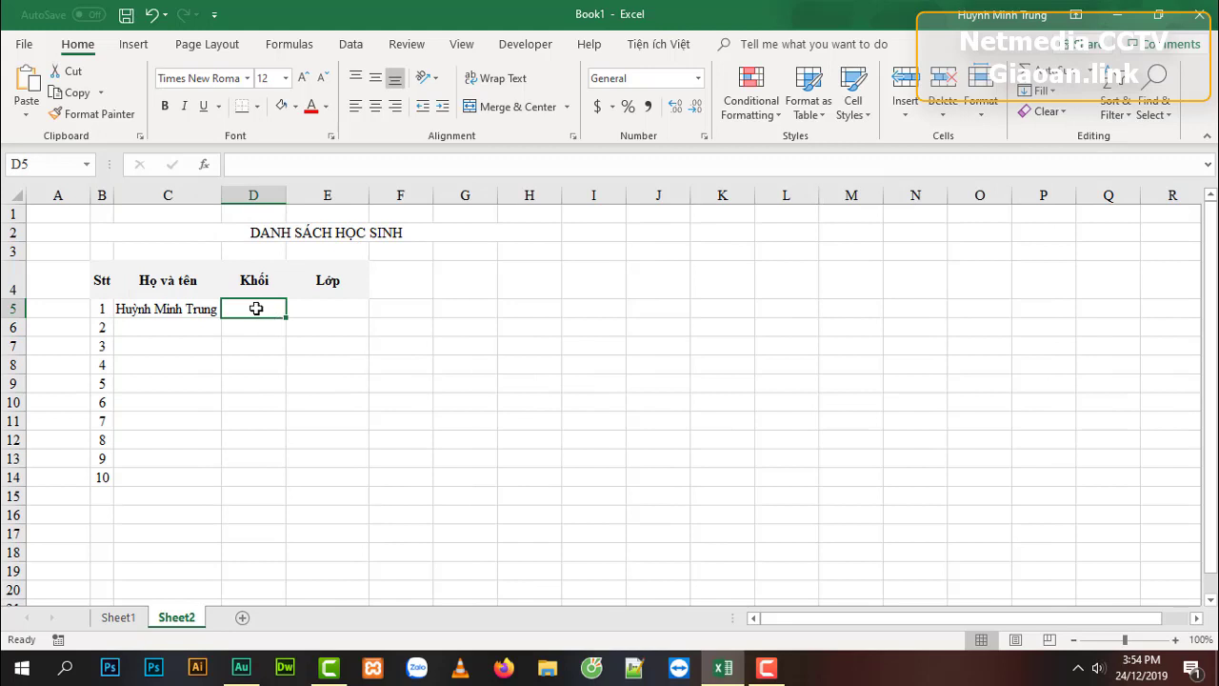
{"action": "left_click", "coordinate": [263, 341]}
{"action": "left_click", "coordinate": [279, 313]}
{"action": "left_click", "coordinate": [343, 308]}
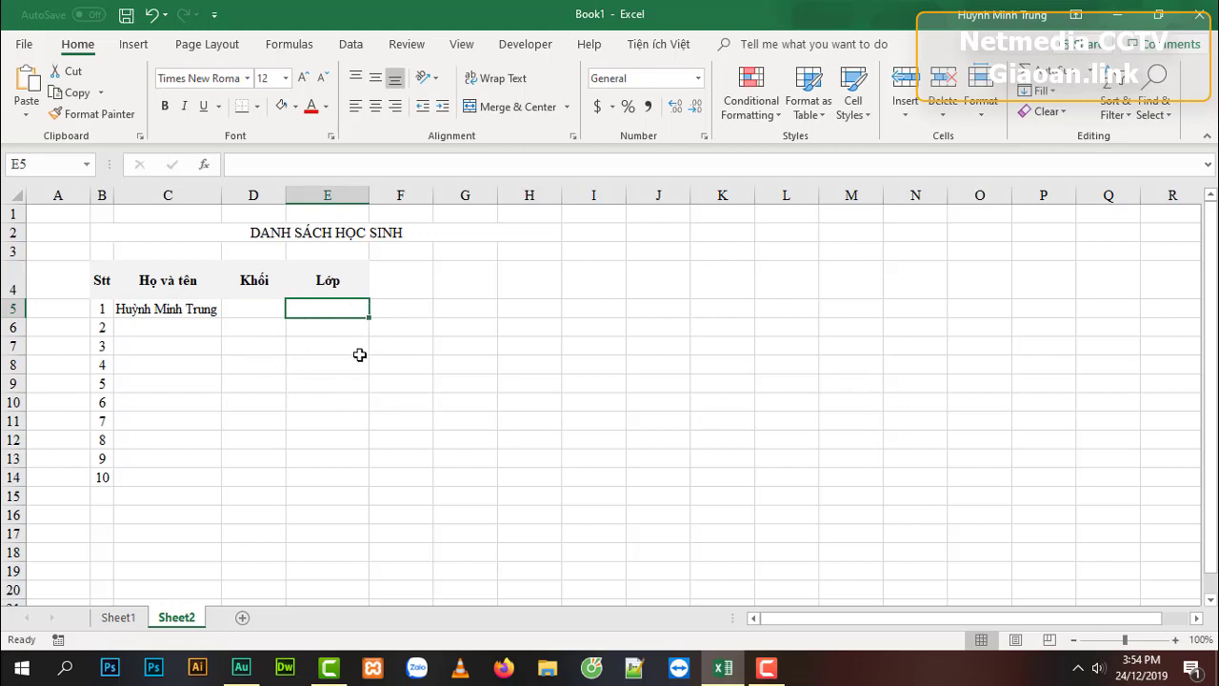
On Sheet1, type Khối 1, Khối 2 and Khối 3 into B3, C3 and D3.
{"action": "left_click", "coordinate": [123, 619]}
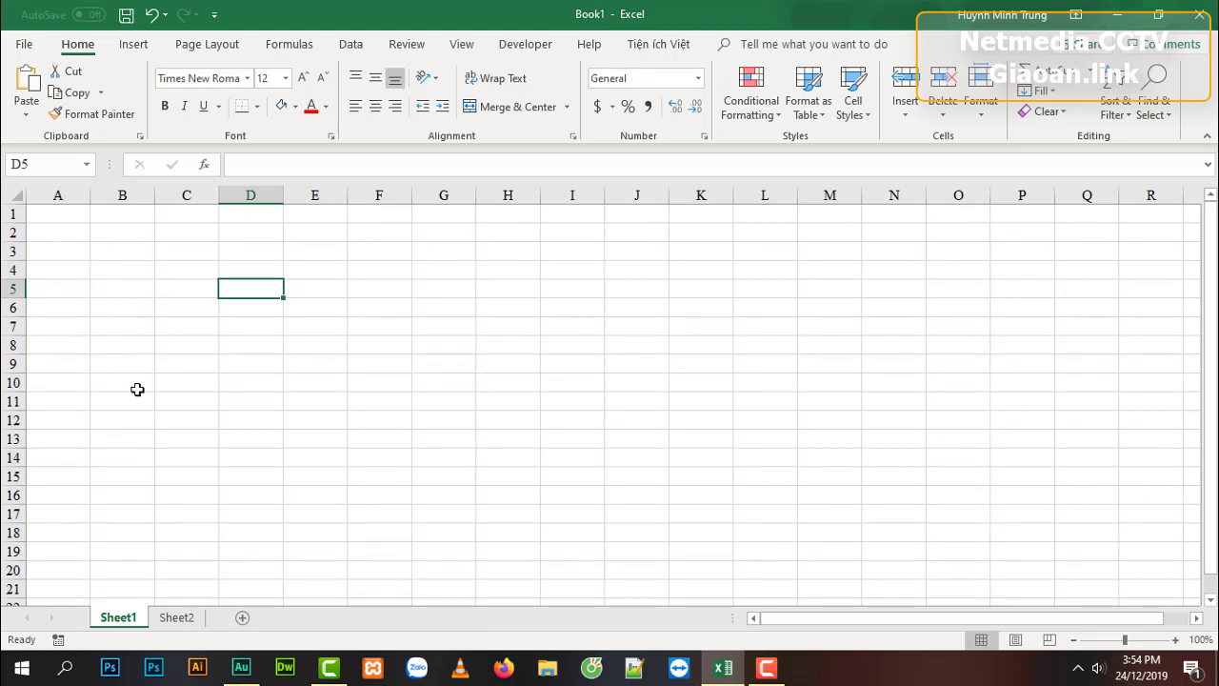
{"action": "left_click", "coordinate": [113, 252]}
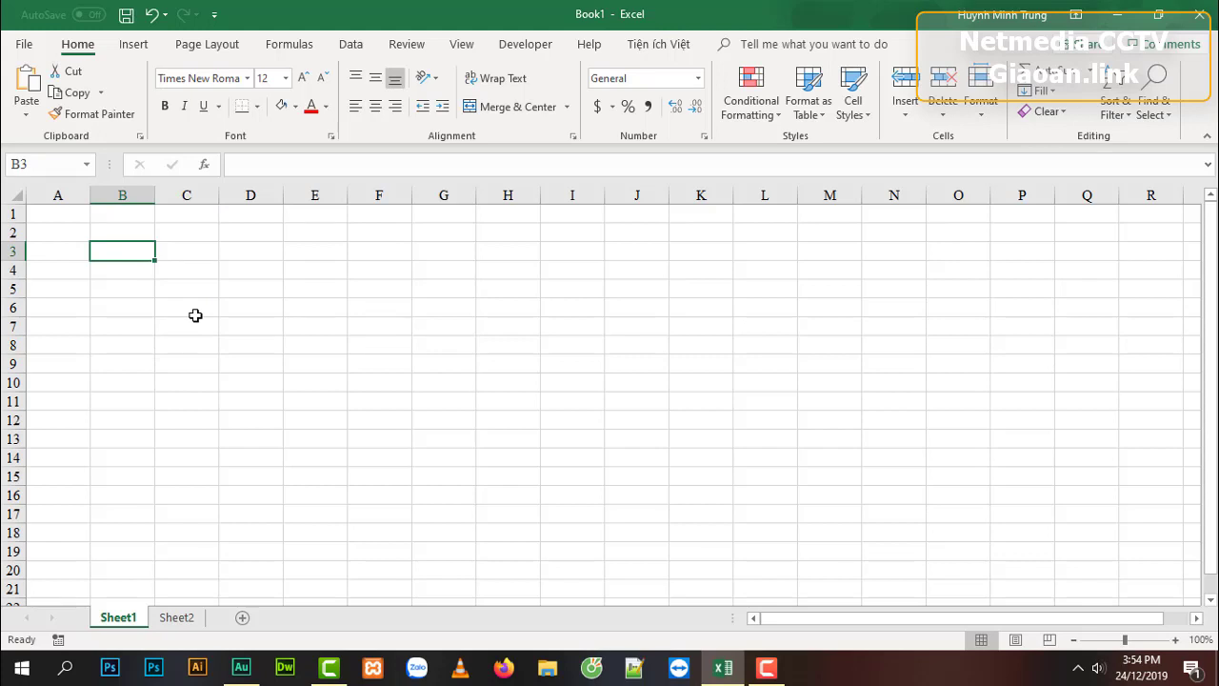
{"action": "type", "text": "Khối lo"}
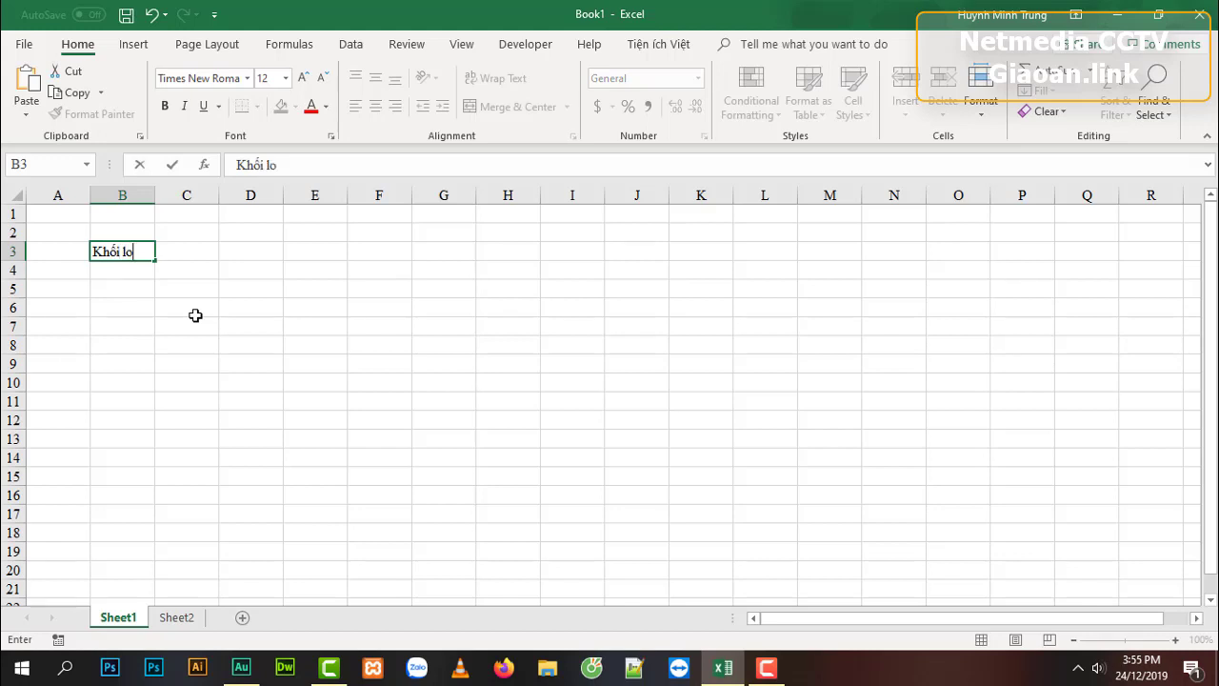
{"action": "key", "text": "BackSpace"}
{"action": "key", "text": "BackSpace"}
{"action": "key", "text": "Tab"}
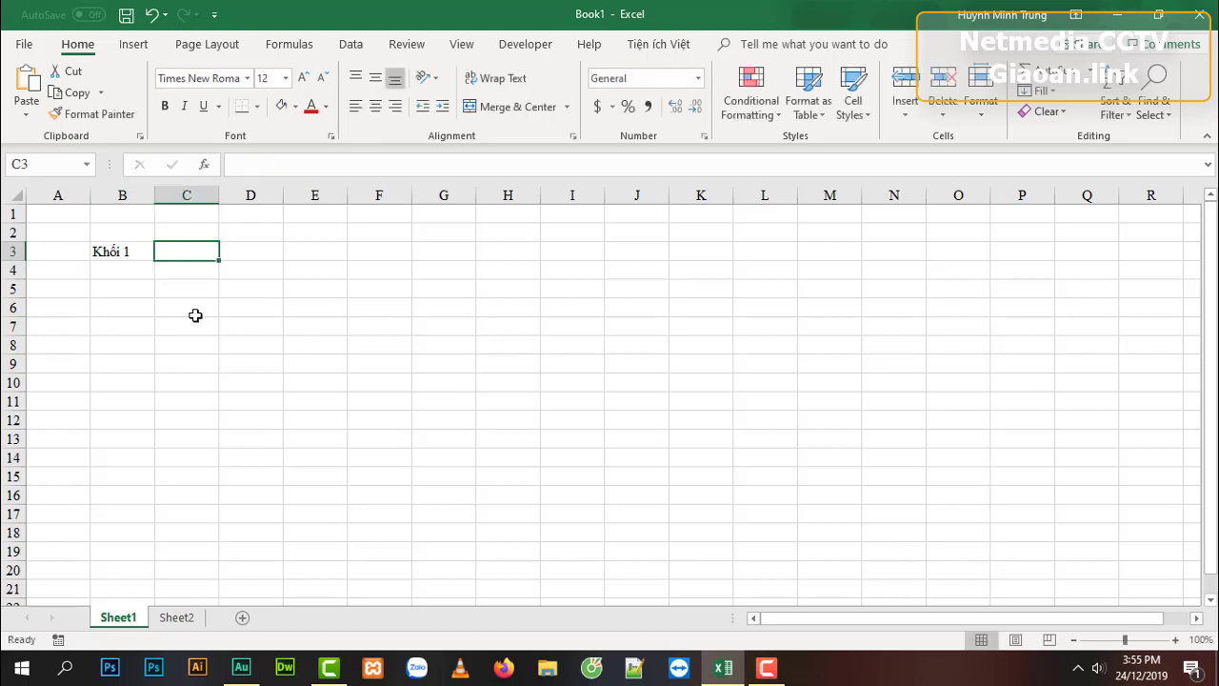
{"action": "type", "text": "Khối 2"}
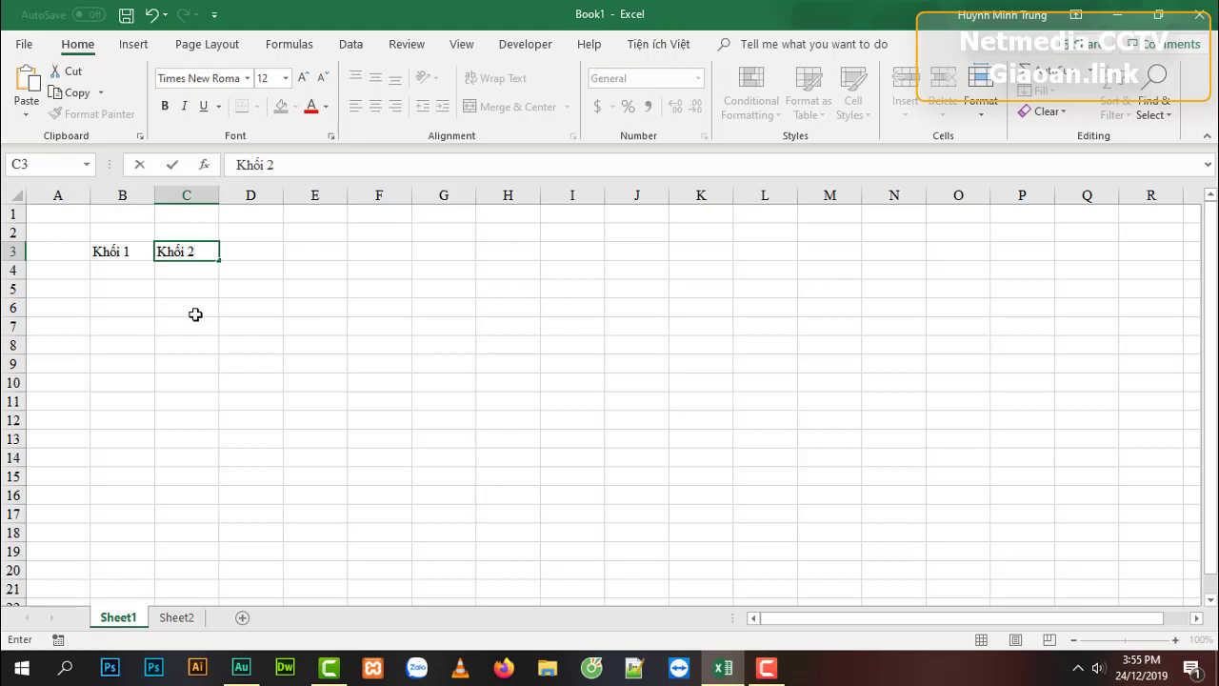
{"action": "left_click", "coordinate": [272, 250]}
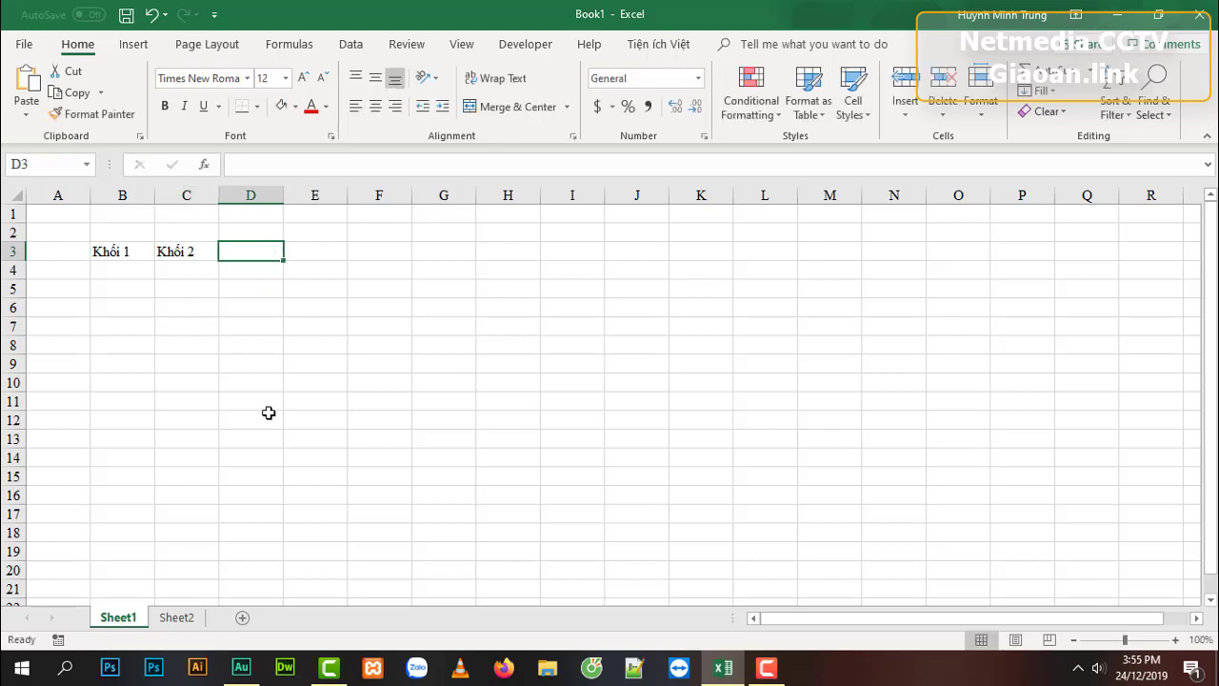
{"action": "type", "text": "Khối 3"}
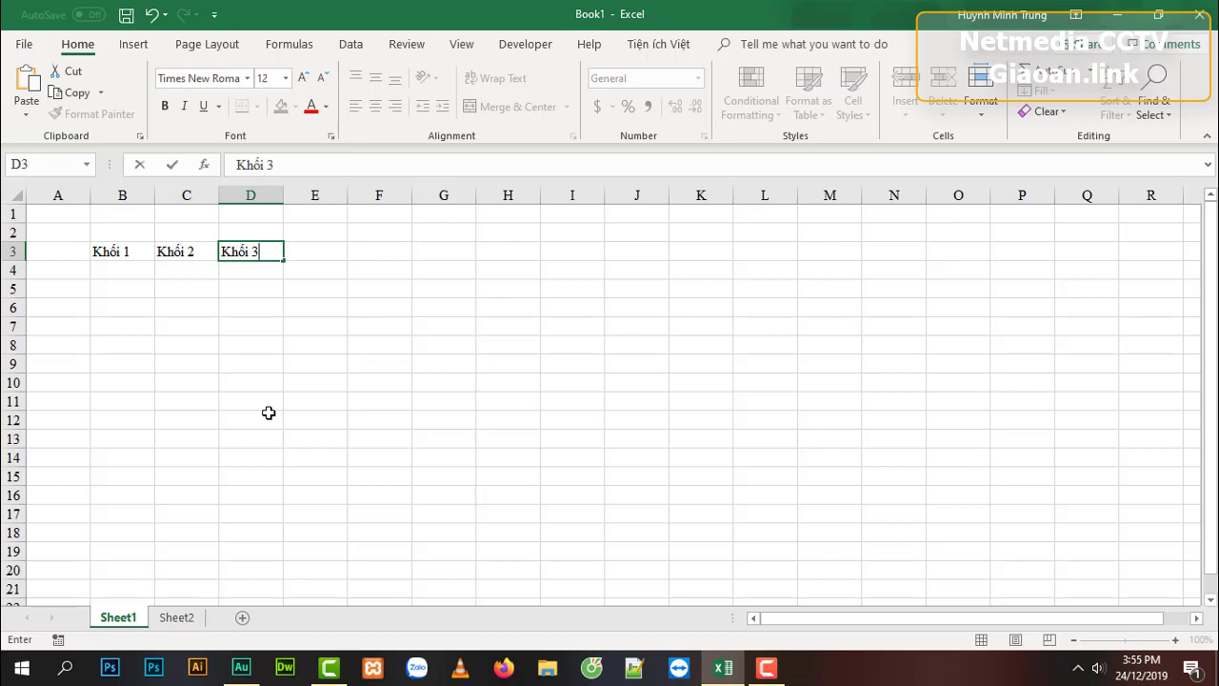
{"action": "key", "text": "Return"}
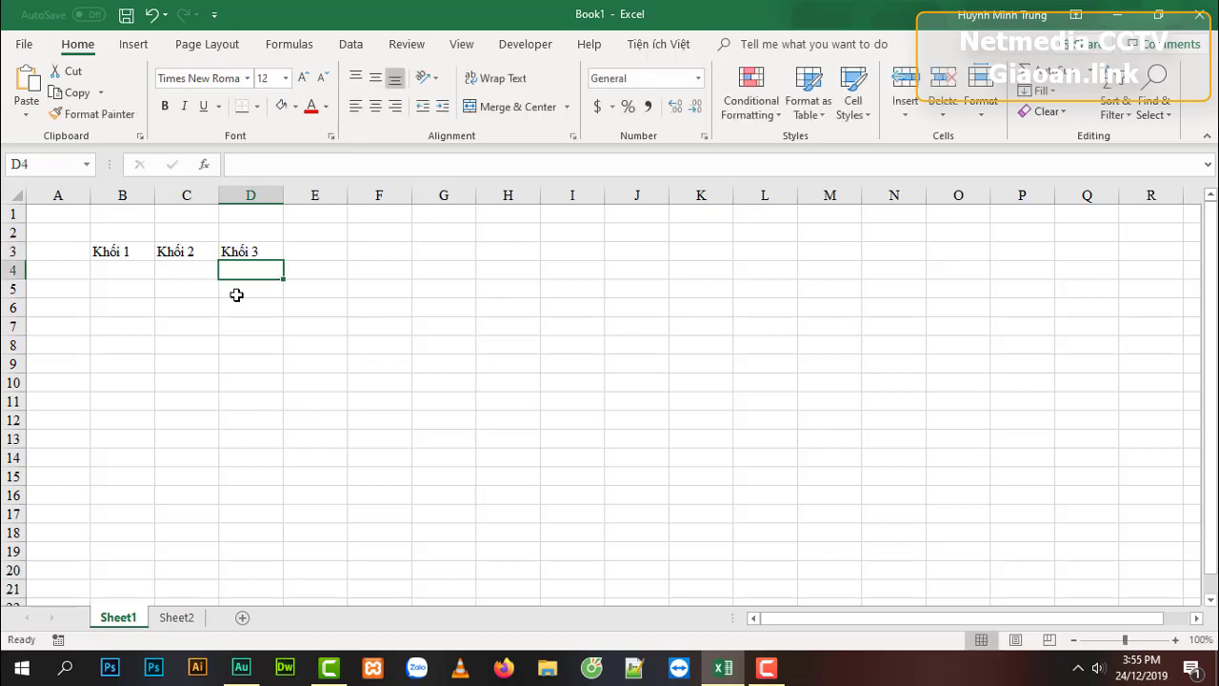
{"action": "left_click", "coordinate": [181, 619]}
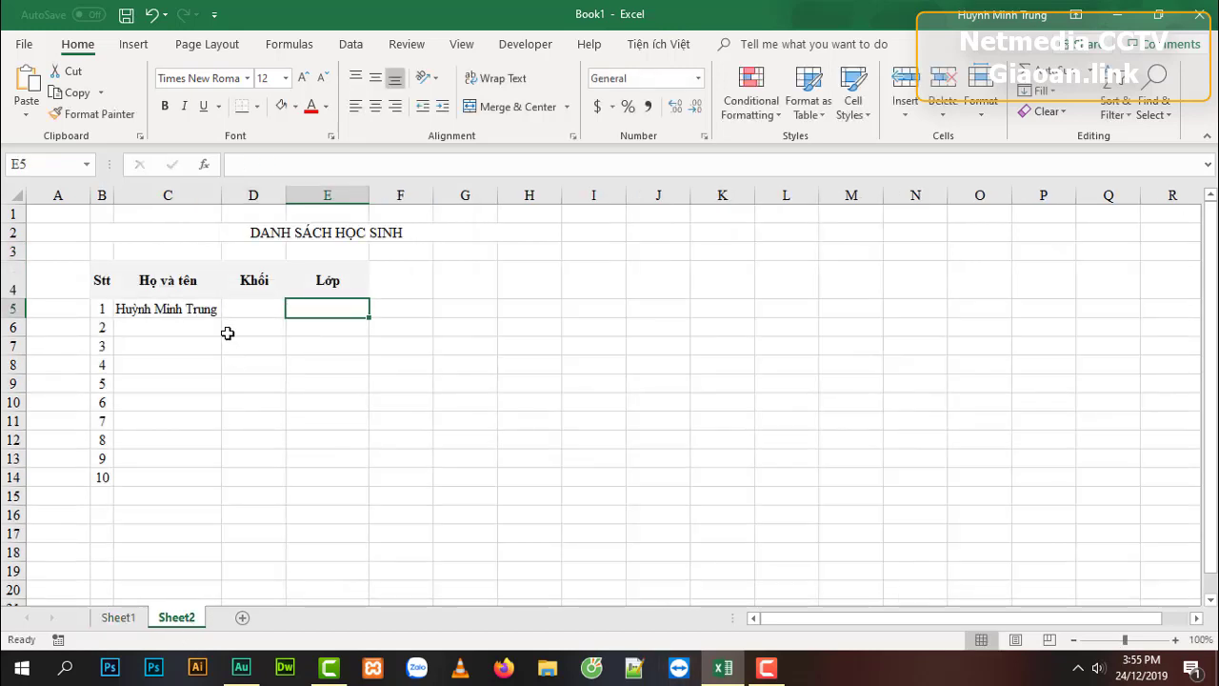
{"action": "left_click", "coordinate": [253, 307]}
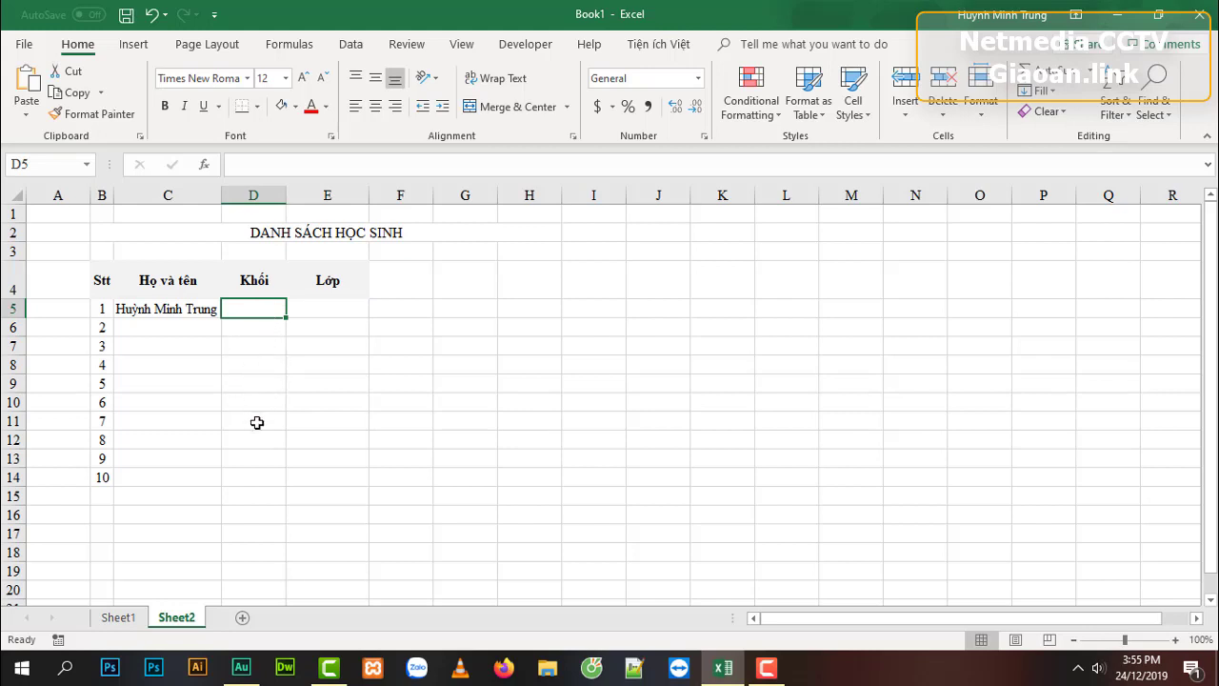
{"action": "left_click", "coordinate": [321, 308]}
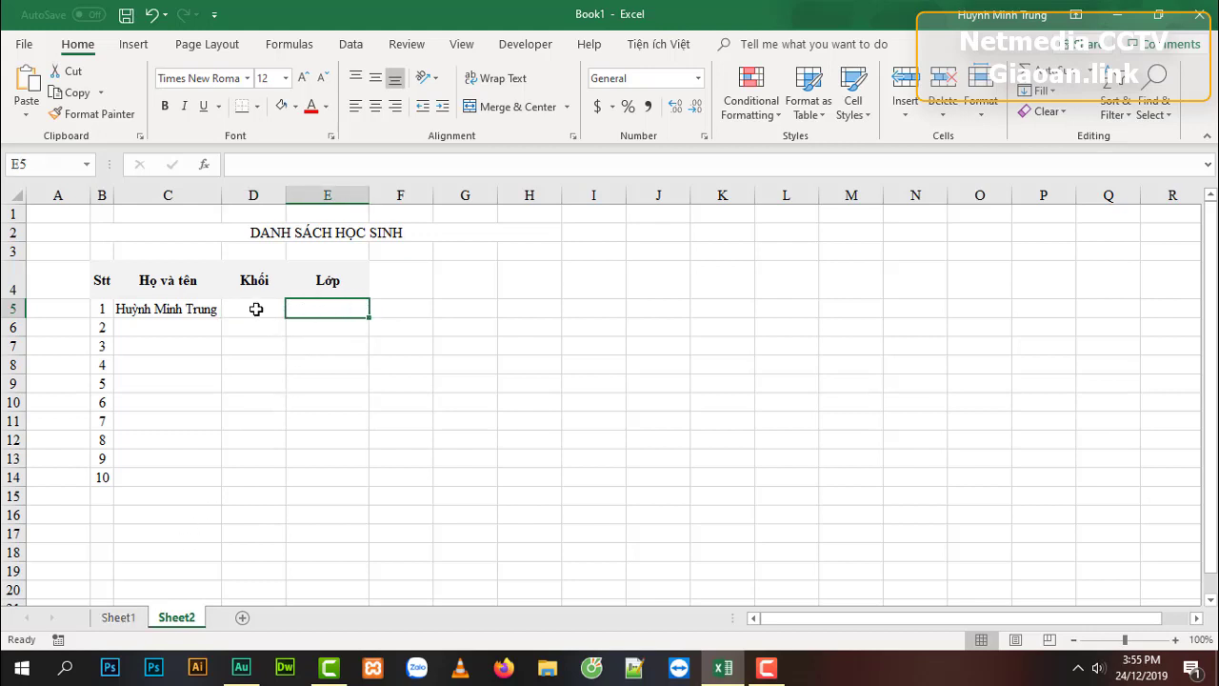
{"action": "left_click", "coordinate": [134, 618]}
Enter Lớp 1 and Lớp 2 in B4:B5, then edit B4 to read Lớp 1a.
{"action": "left_click", "coordinate": [121, 274]}
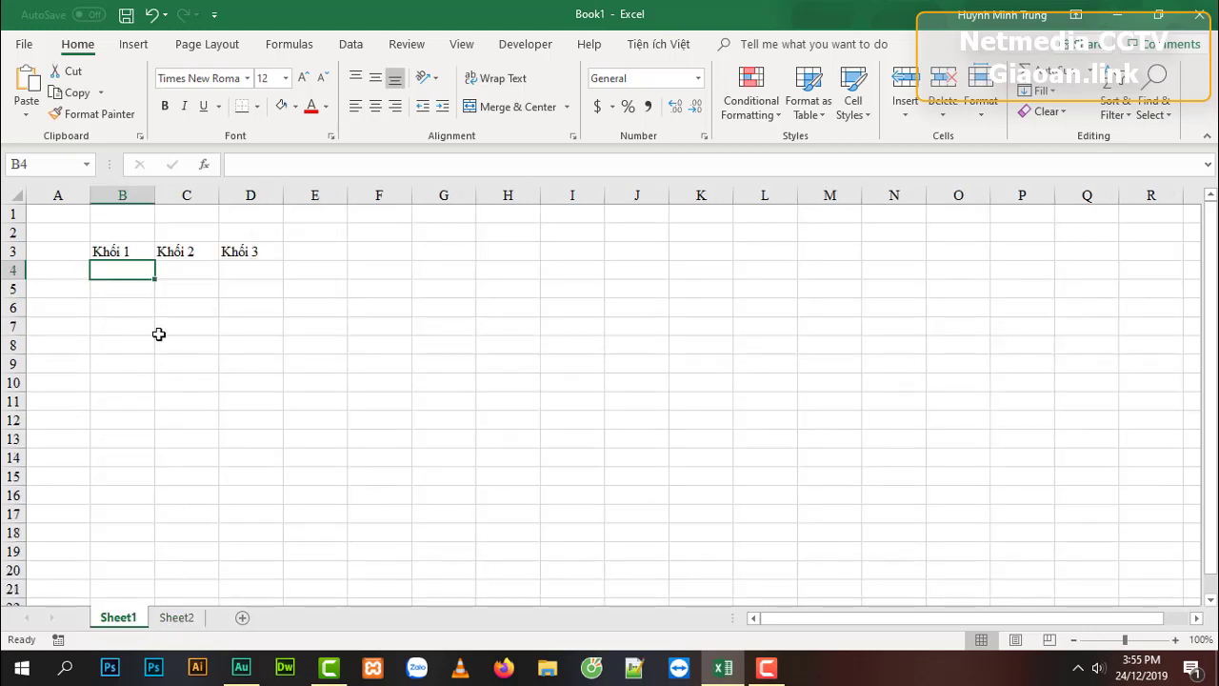
{"action": "type", "text": "Lớp 1"}
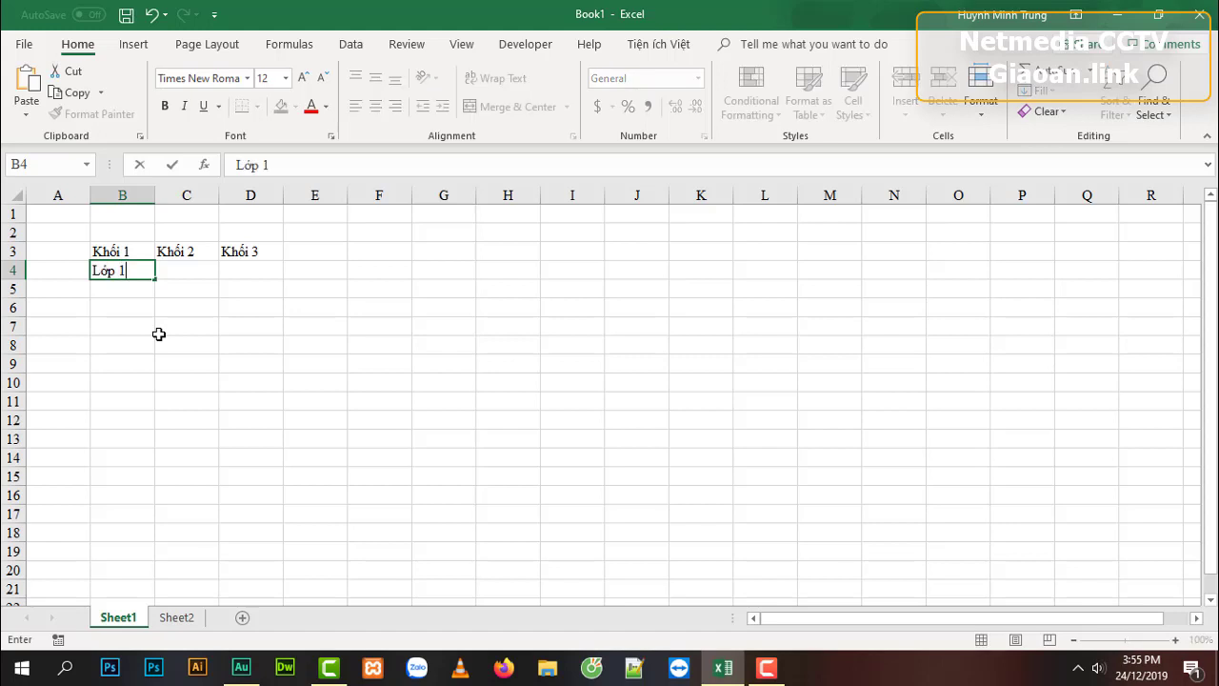
{"action": "key", "text": "Return"}
{"action": "type", "text": "Lớp 2"}
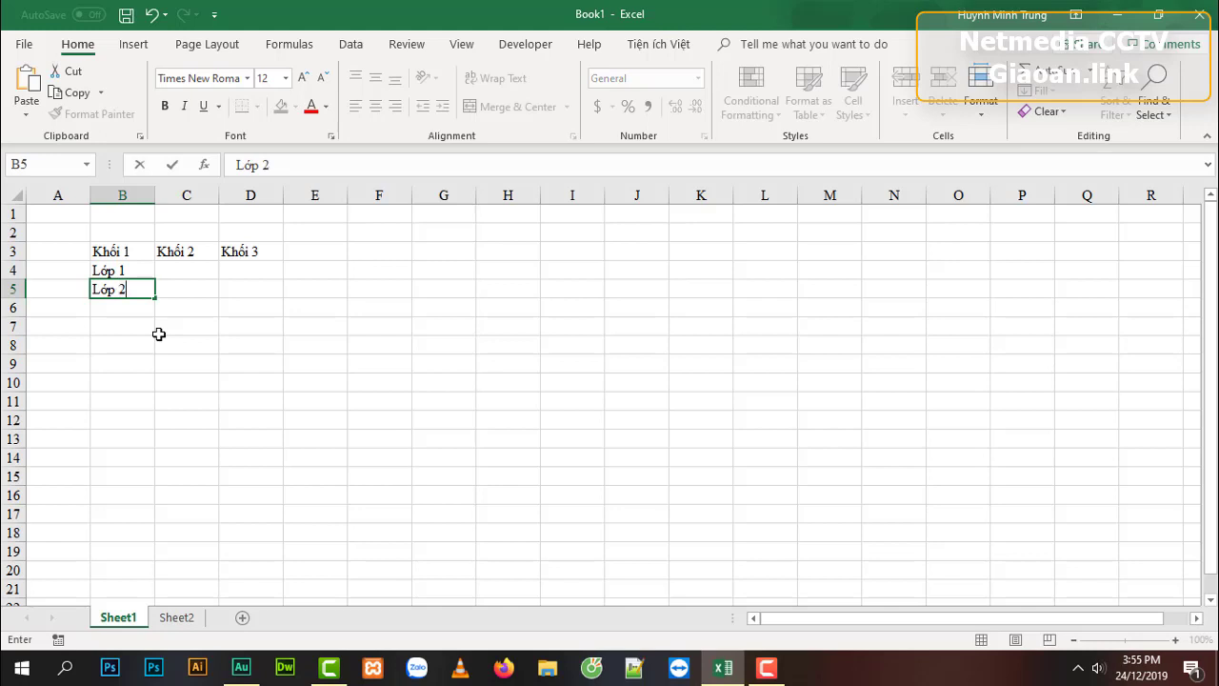
{"action": "key", "text": "Return"}
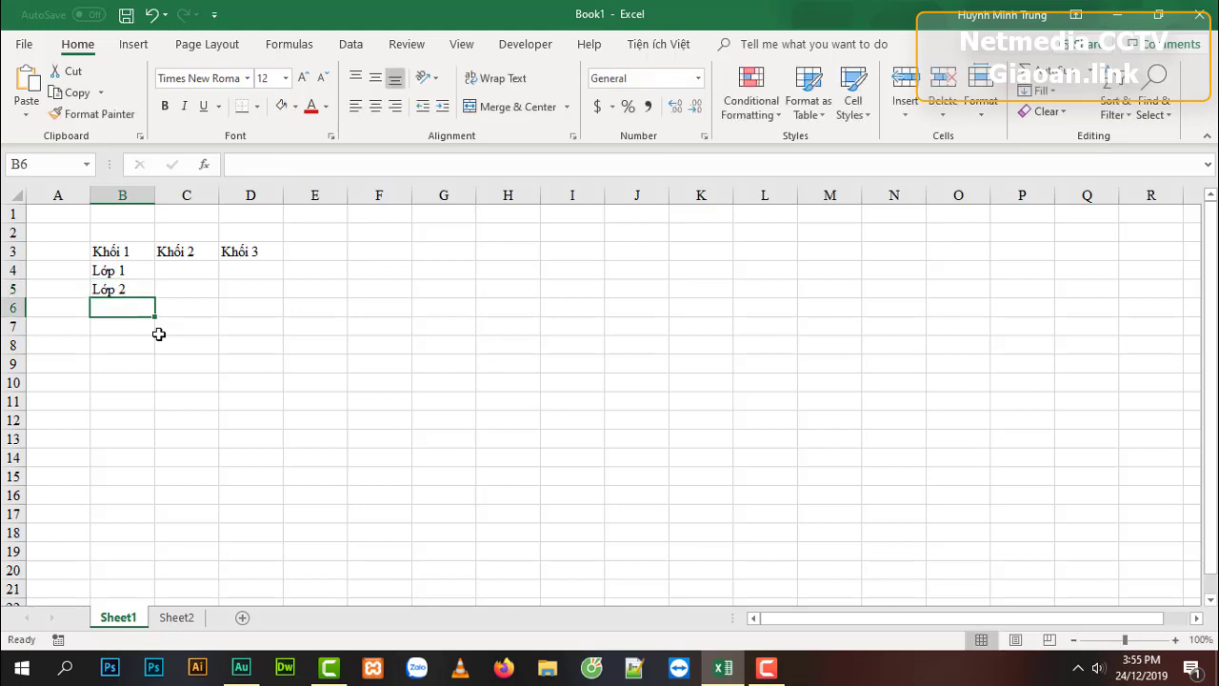
{"action": "key", "text": "Return"}
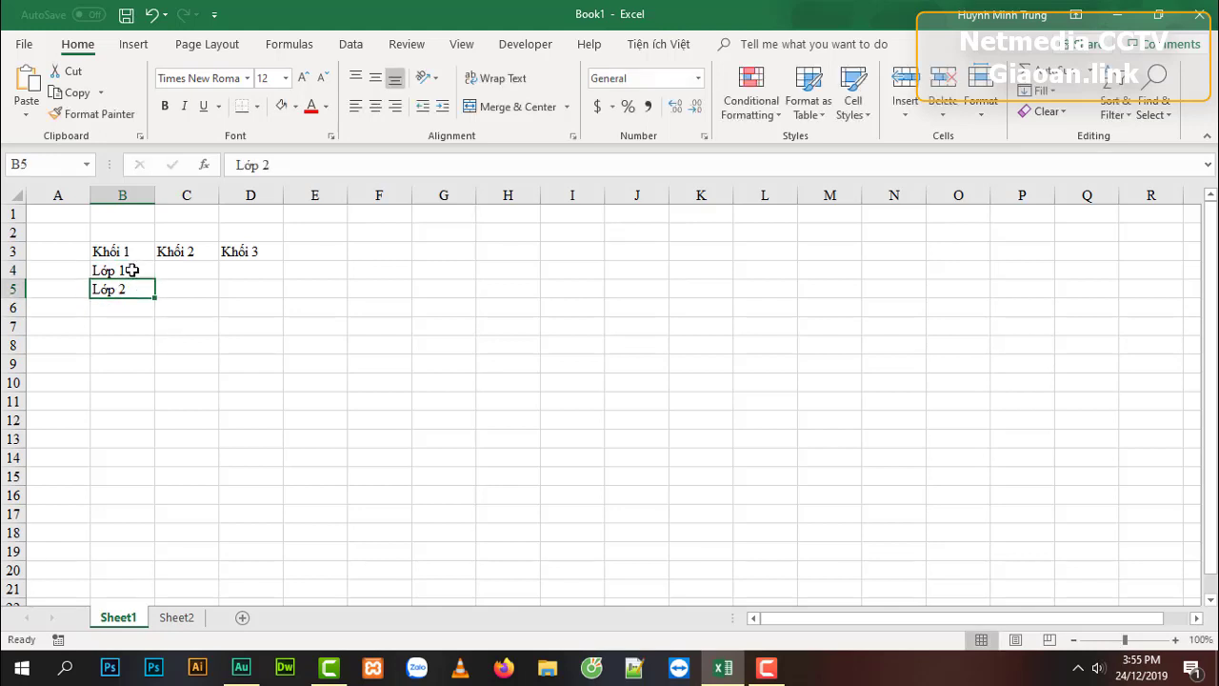
{"action": "double_click", "coordinate": [133, 270]}
{"action": "type", "text": "a"}
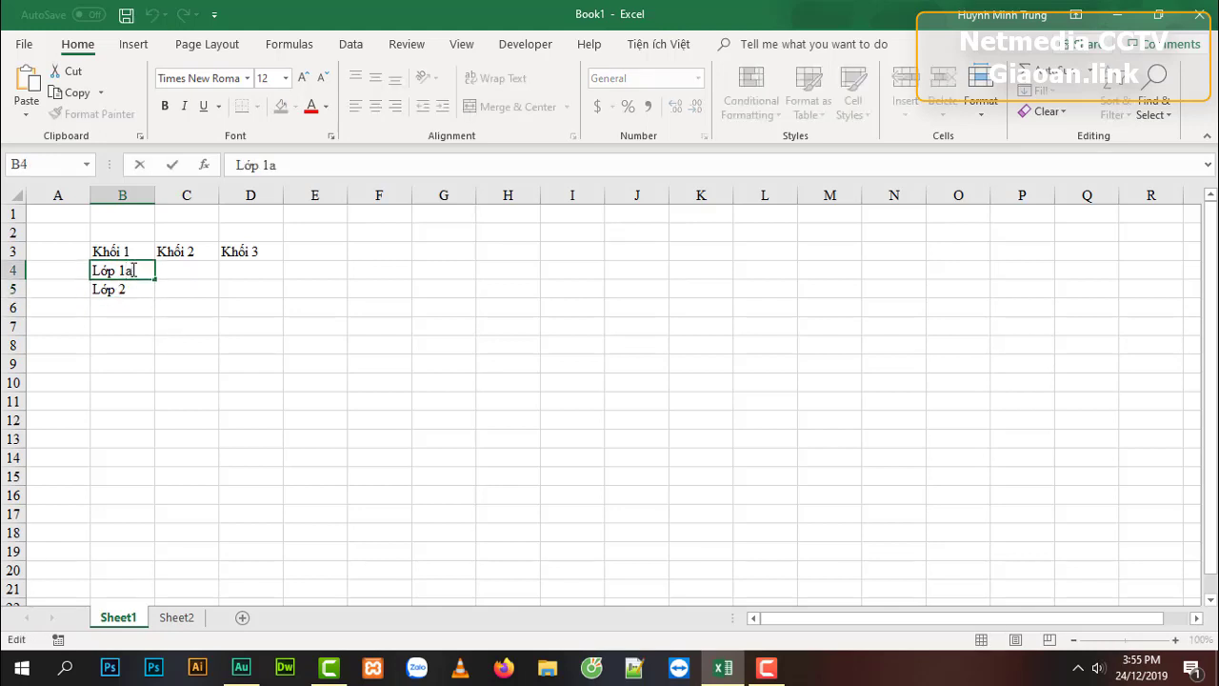
{"action": "key", "text": "Return"}
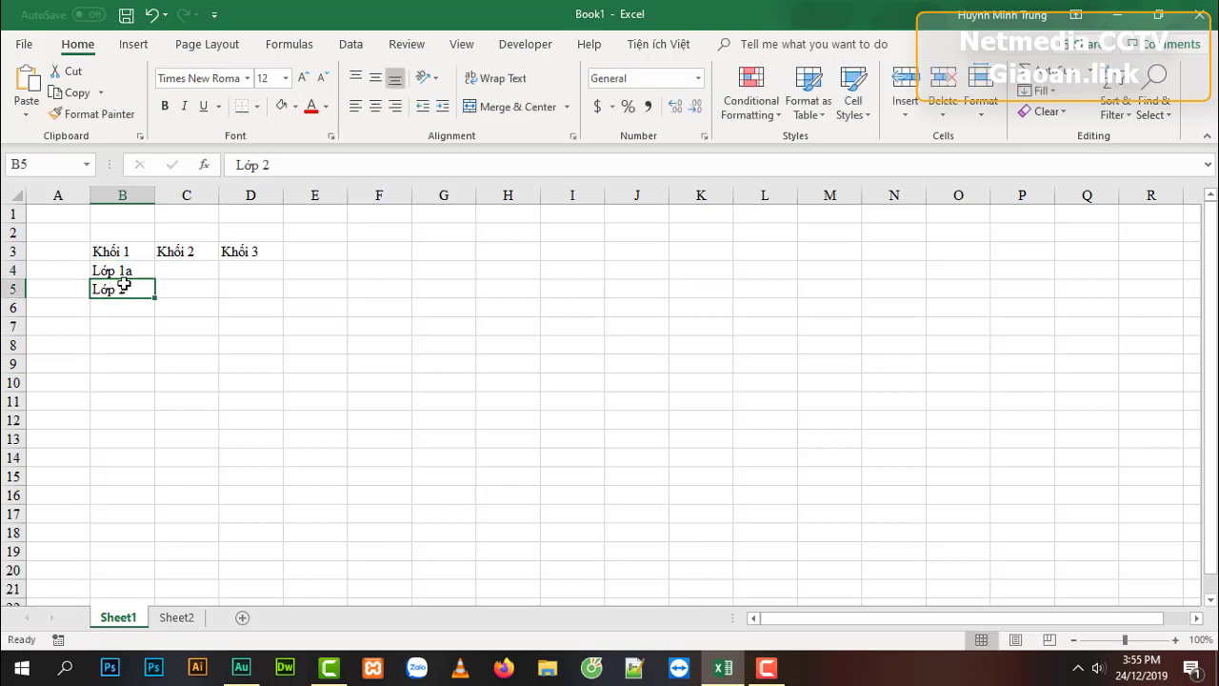
Change B5 to Lớp 1b and add Lớp 1c in B6.
{"action": "double_click", "coordinate": [124, 290]}
{"action": "type", "text": "1"}
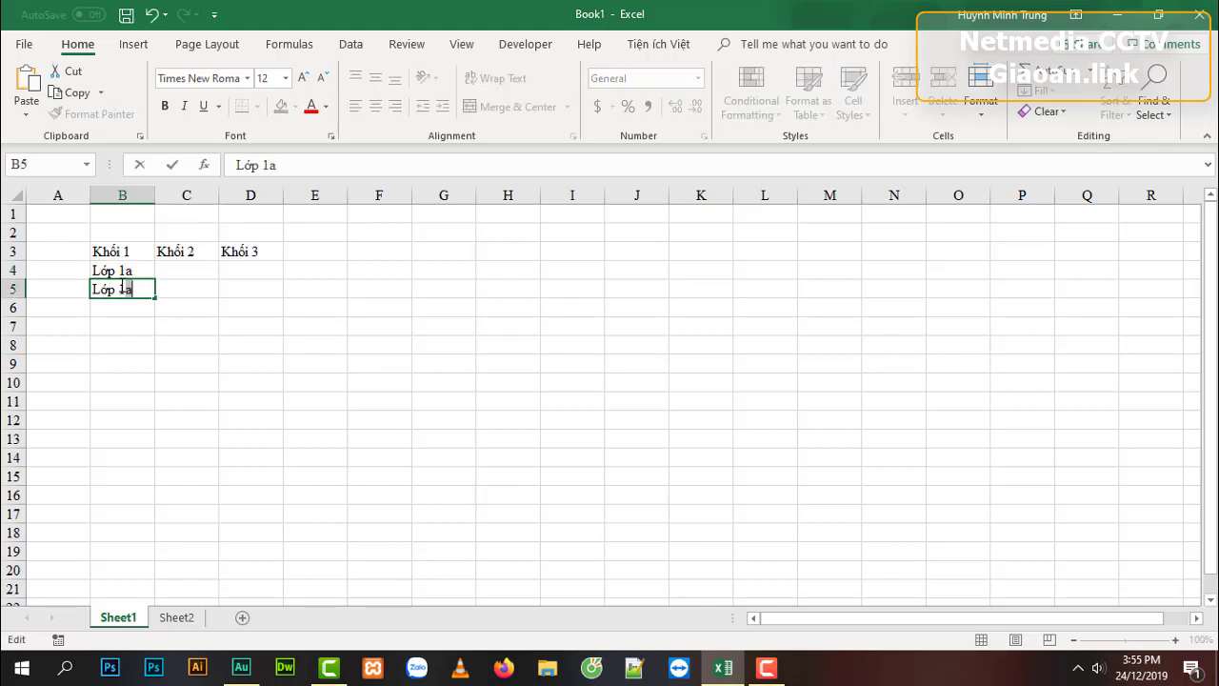
{"action": "type", "text": "b"}
{"action": "key", "text": "Return"}
{"action": "type", "text": "L"}
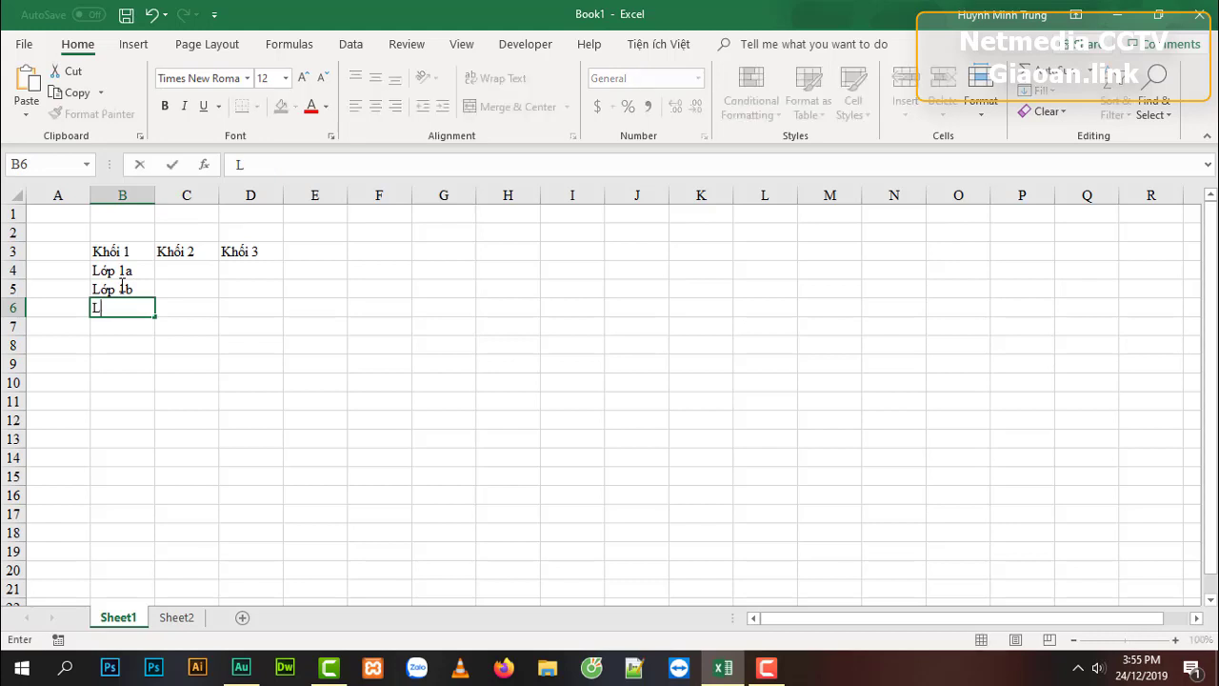
{"action": "type", "text": "op"}
{"action": "key", "text": "Return"}
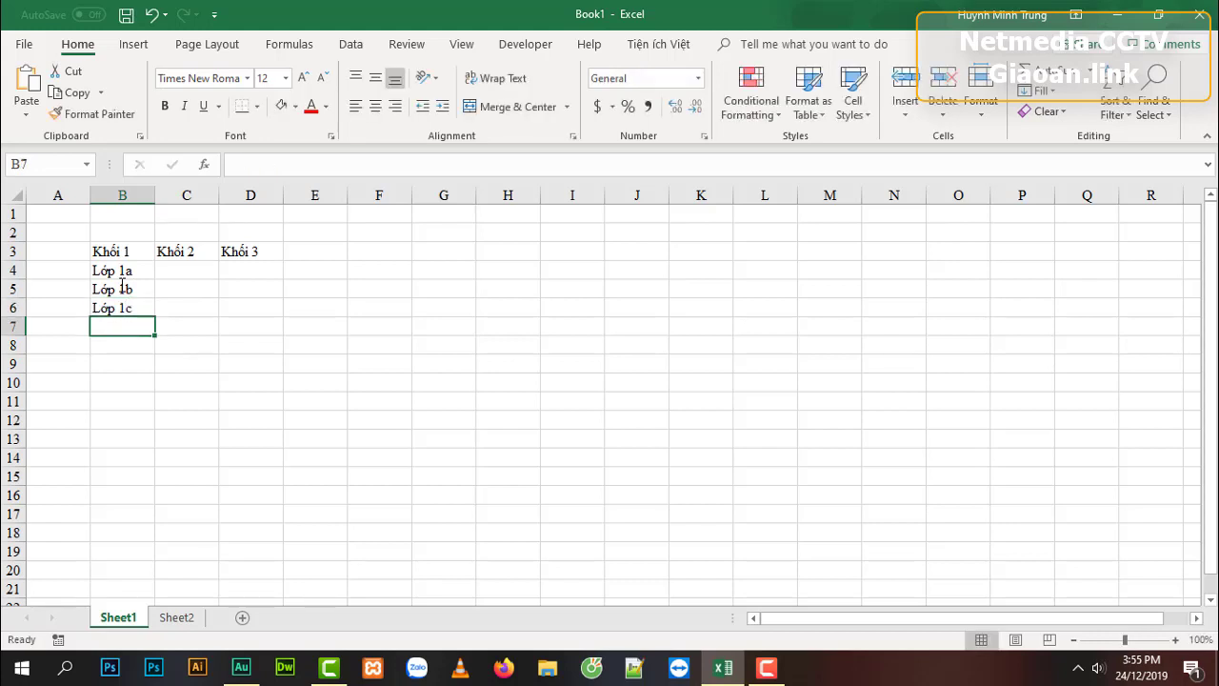
List Lớp 2a, Lớp 2b, Lớp 2c, Lớp 2d under Khối 2 in C4:C7, fixing 2b's capital L.
{"action": "left_click", "coordinate": [167, 266]}
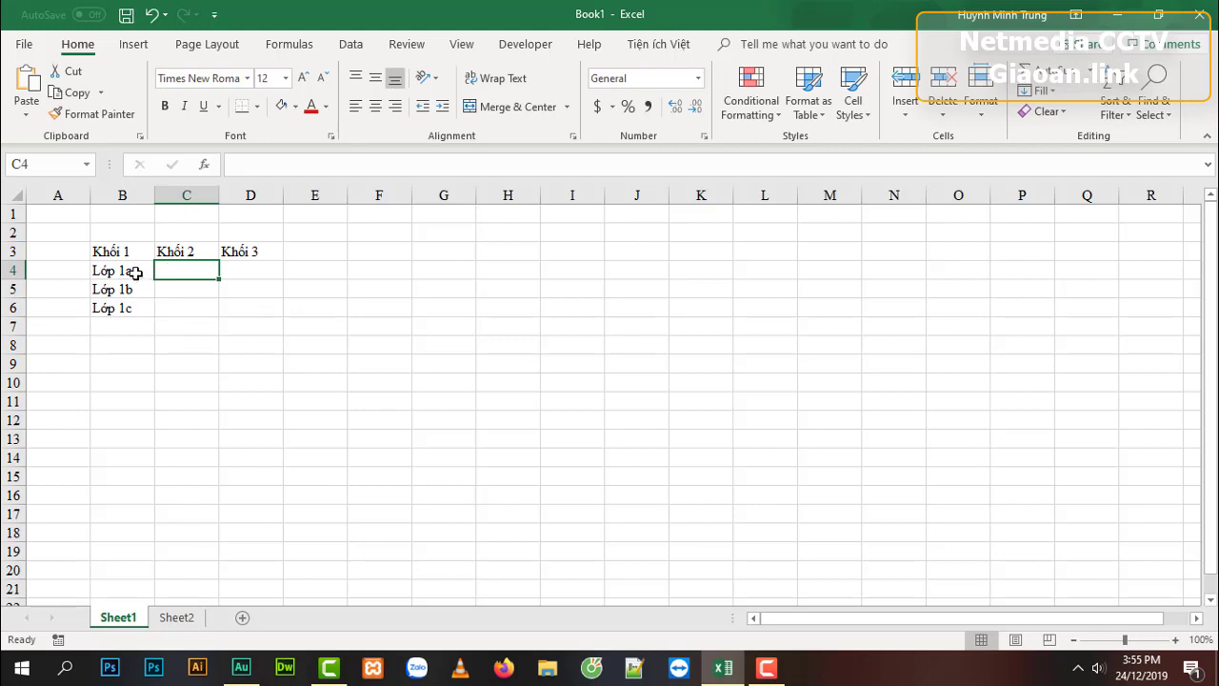
{"action": "type", "text": "Lo"}
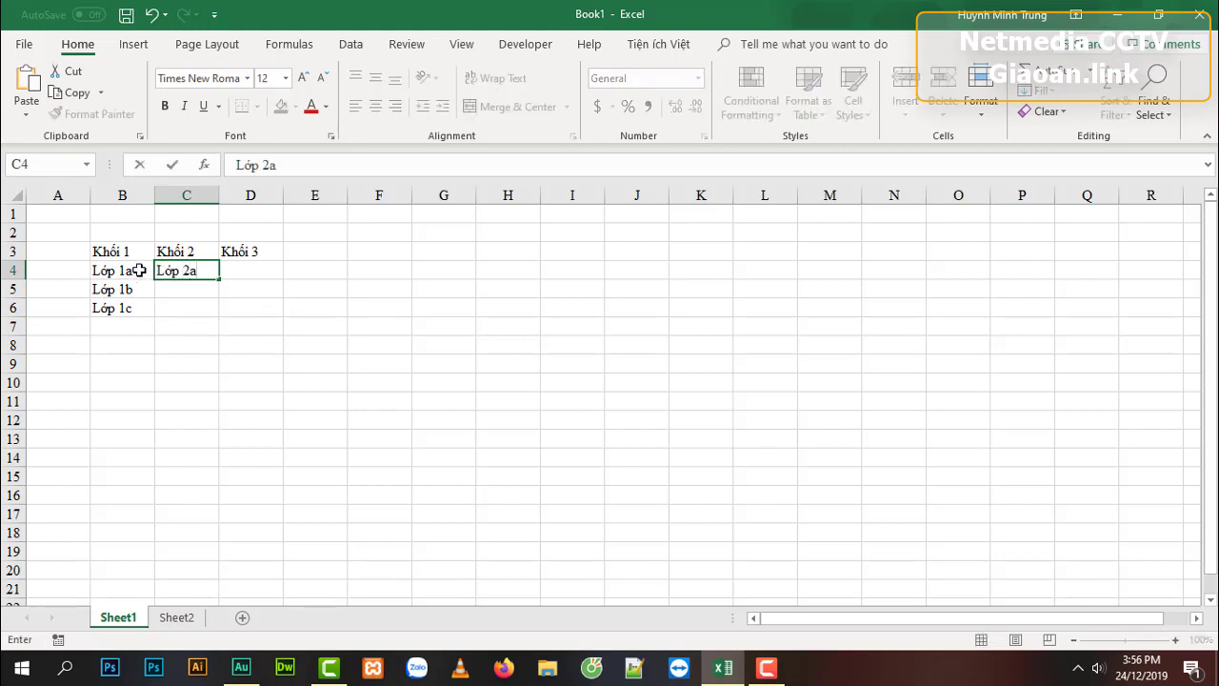
{"action": "key", "text": "Return"}
{"action": "type", "text": "lớp 2b"}
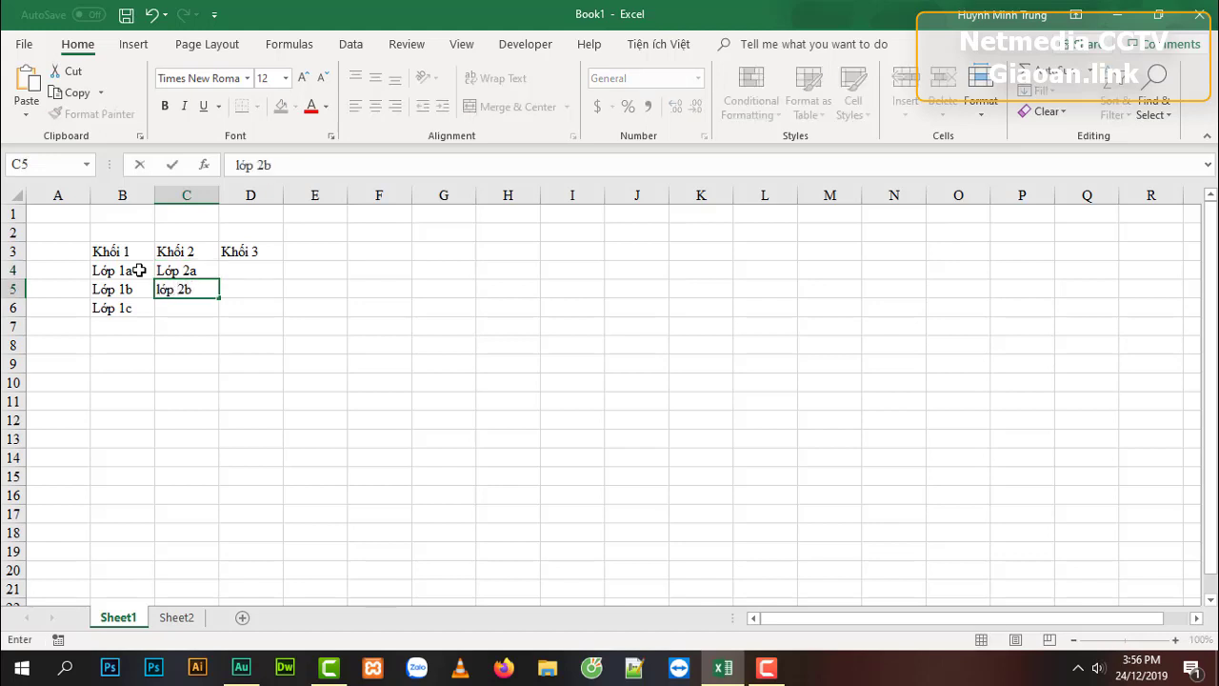
{"action": "key", "text": "Return"}
{"action": "type", "text": "Lo"}
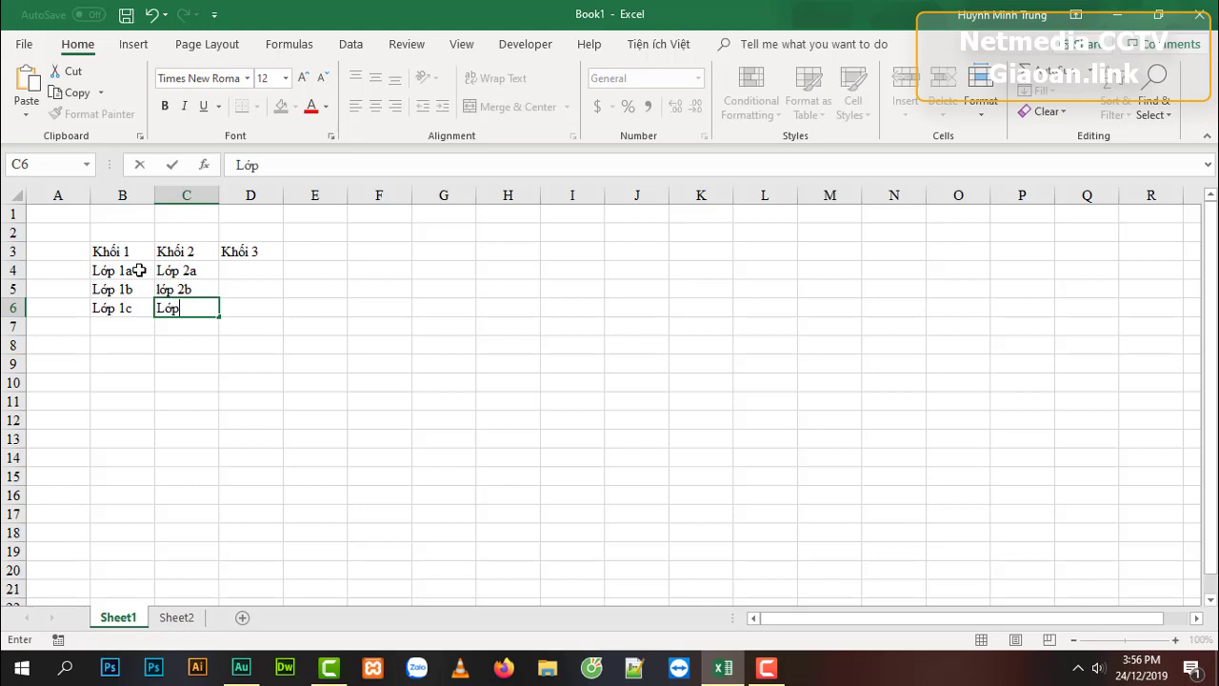
{"action": "type", "text": "2c"}
{"action": "key", "text": "Return"}
{"action": "type", "text": "Lo"}
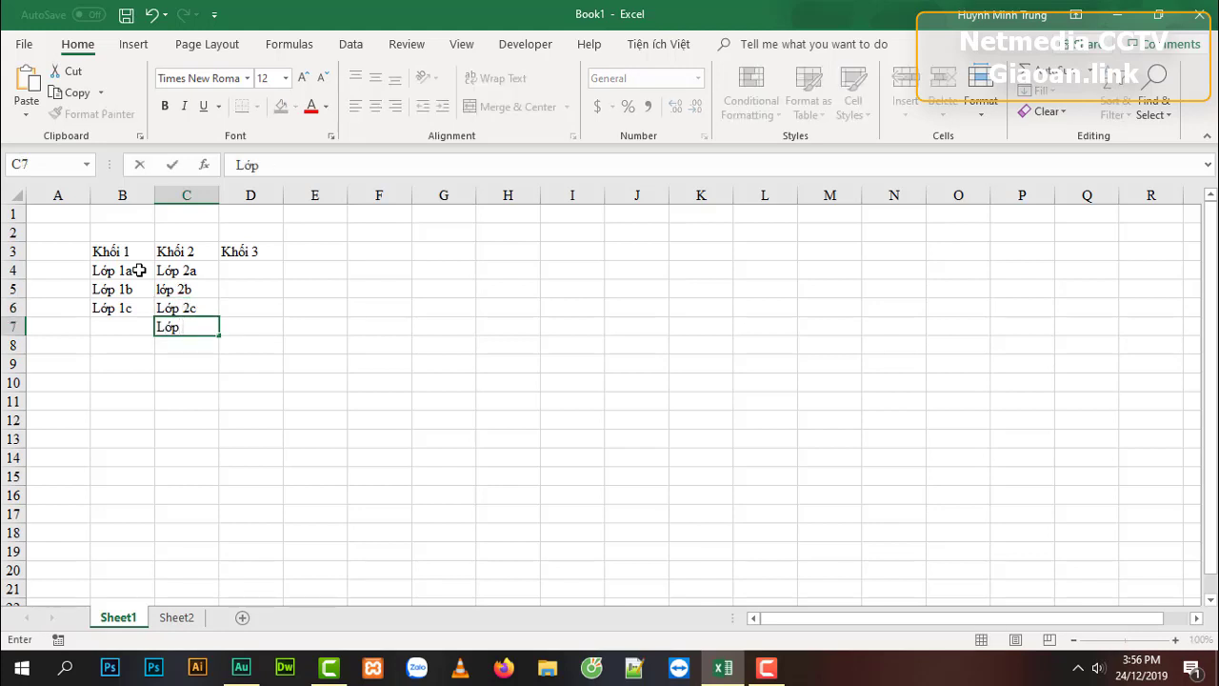
{"action": "type", "text": "2d"}
{"action": "key", "text": "Return"}
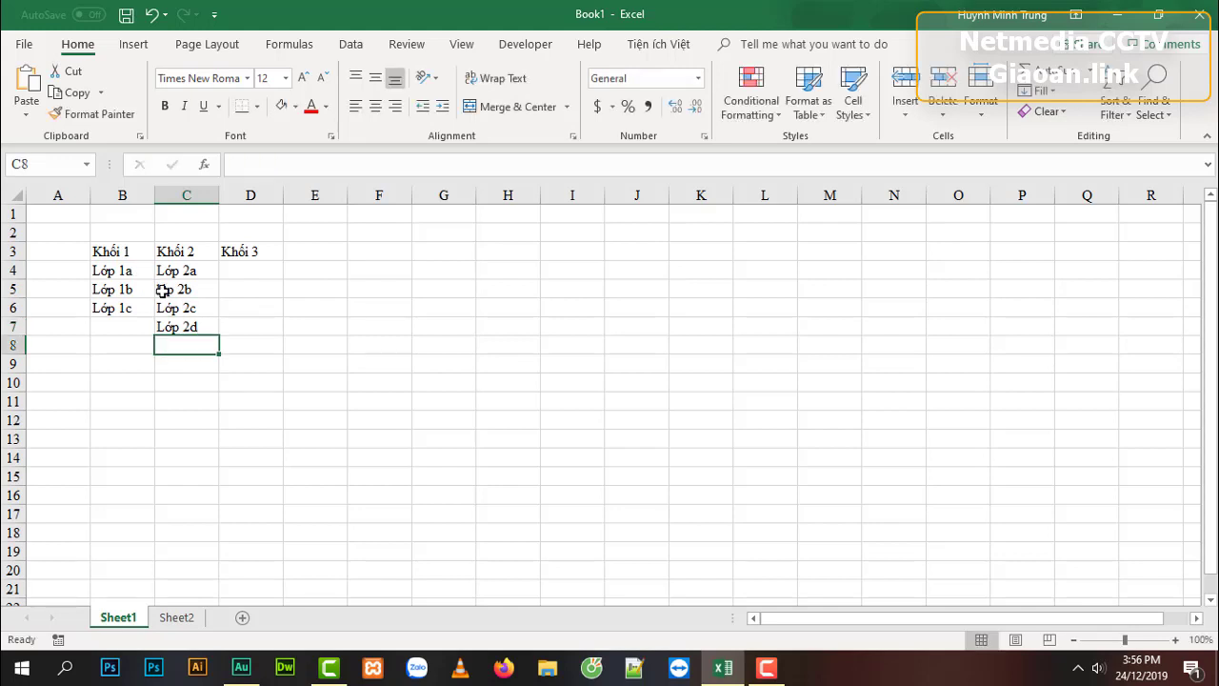
{"action": "double_click", "coordinate": [159, 288]}
{"action": "key", "text": "BackSpace"}
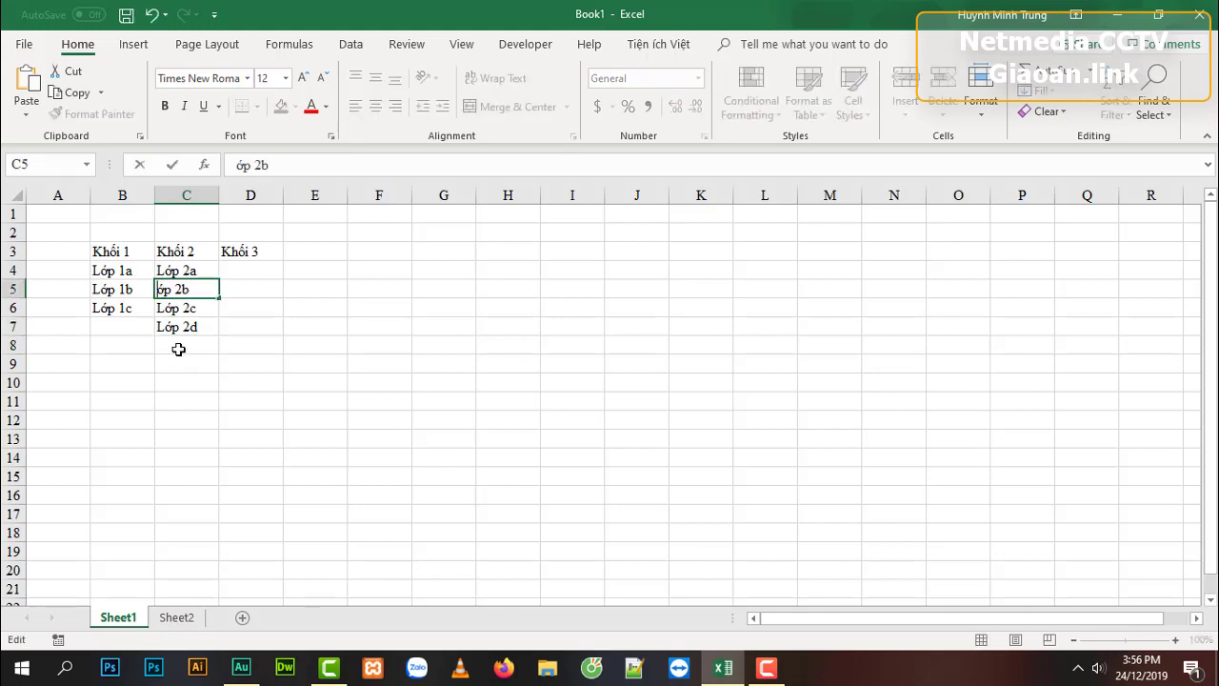
{"action": "type", "text": "L"}
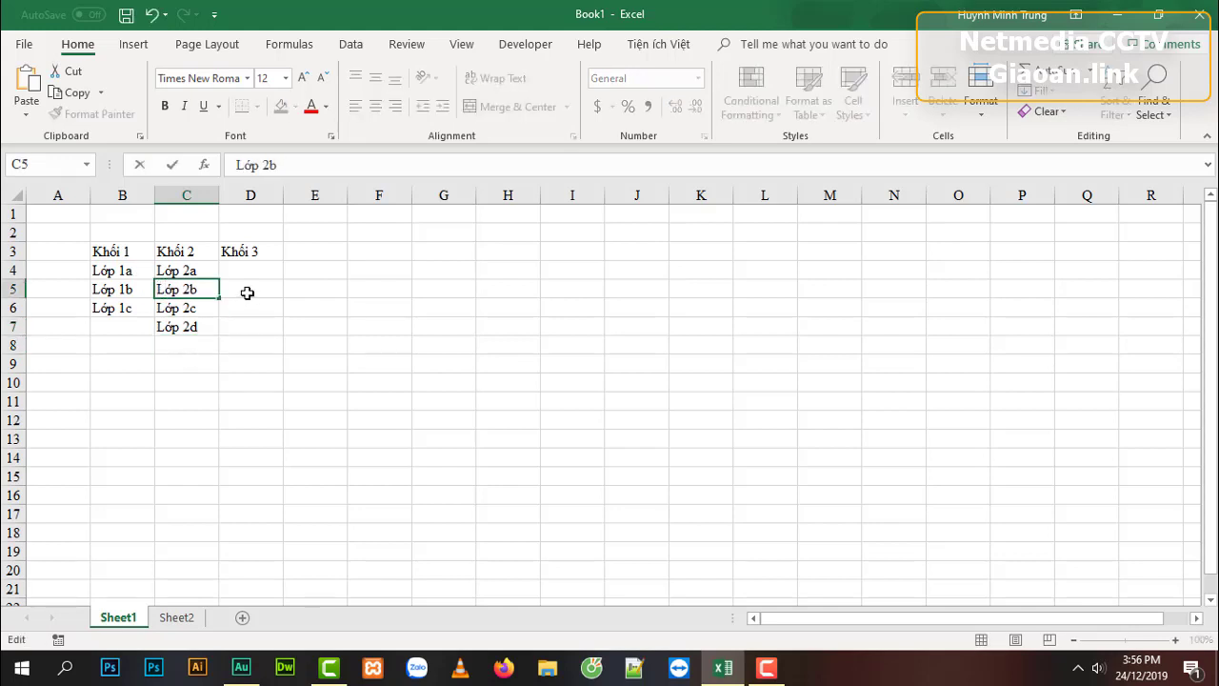
{"action": "left_click", "coordinate": [240, 269]}
Copy the Khối 2 classes into D4:D7 and change D4 to Lớp 3a.
{"action": "left_click", "coordinate": [193, 272]}
{"action": "left_click_drag", "start_coordinate": [198, 312], "coordinate": [204, 333]}
{"action": "left_click", "coordinate": [204, 332]}
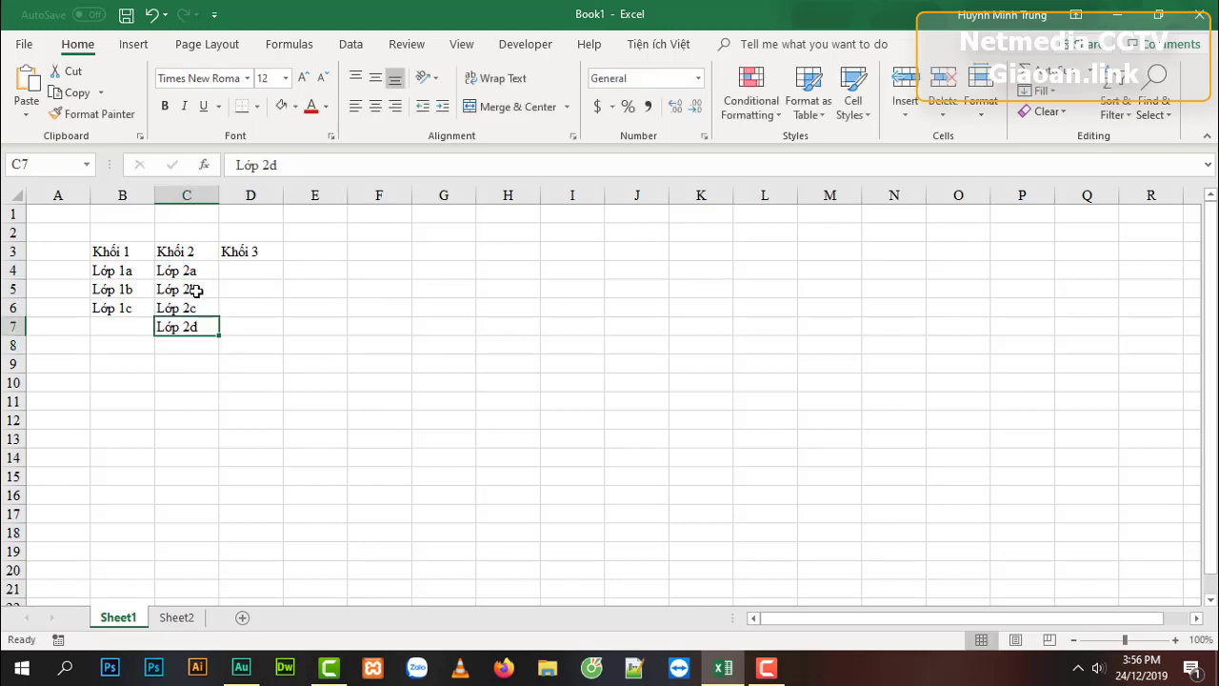
{"action": "mouse_move", "coordinate": [190, 271]}
{"action": "left_mouse_down"}
{"action": "mouse_move", "coordinate": [200, 322]}
{"action": "mouse_move", "coordinate": [256, 332]}
{"action": "left_mouse_up"}
{"action": "left_click", "coordinate": [242, 382]}
{"action": "left_click", "coordinate": [250, 272]}
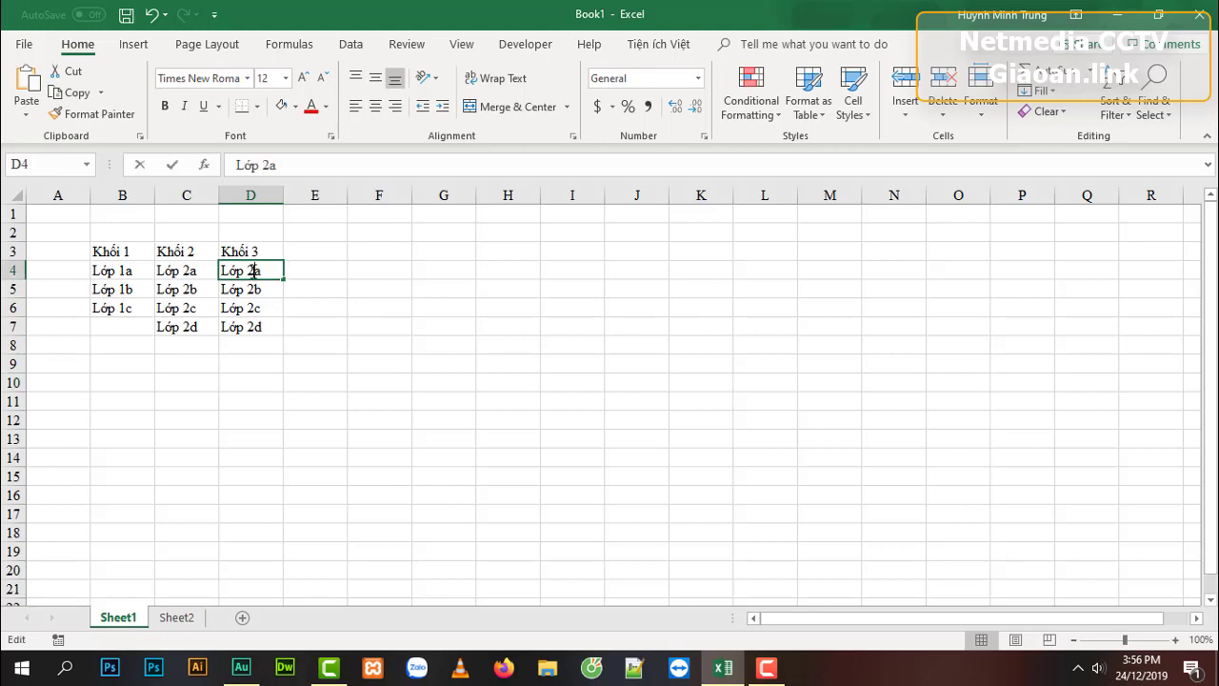
{"action": "double_click", "coordinate": [245, 272]}
{"action": "left_click_drag", "start_coordinate": [244, 272], "coordinate": [253, 271]}
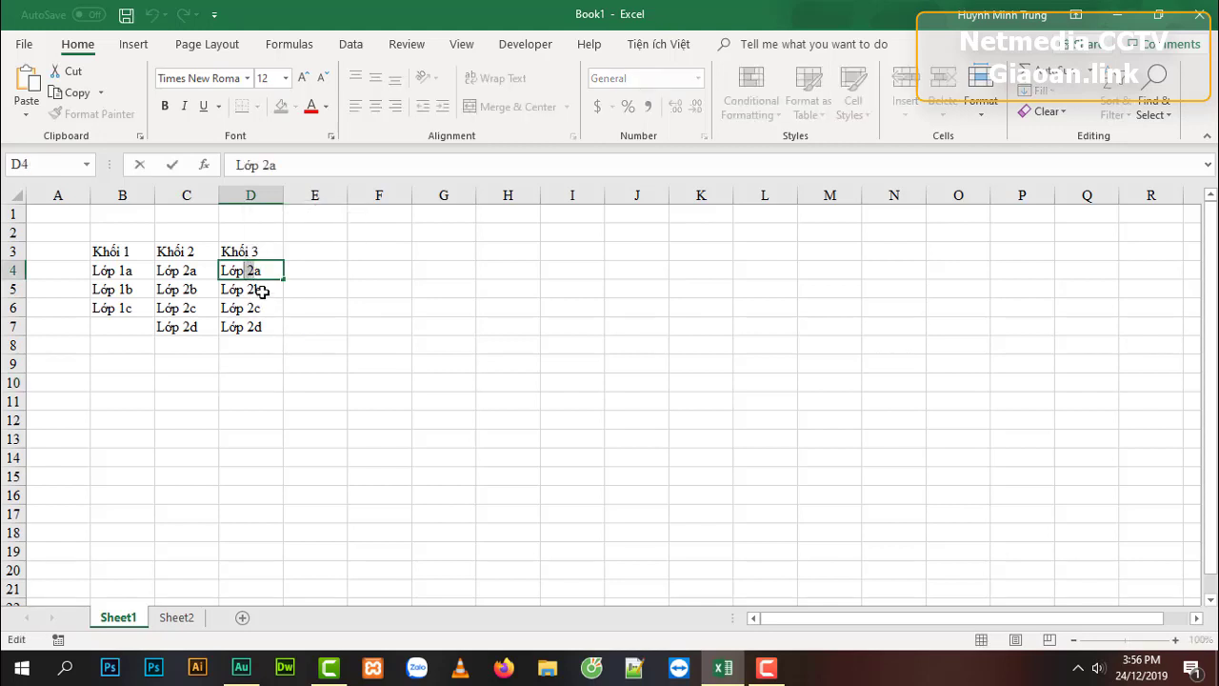
{"action": "left_click", "coordinate": [253, 289]}
{"action": "left_click", "coordinate": [259, 270]}
{"action": "double_click", "coordinate": [258, 271]}
{"action": "left_click_drag", "start_coordinate": [246, 271], "coordinate": [282, 335]}
{"action": "type", "text": "3"}
{"action": "key", "text": "ctrl+Return"}
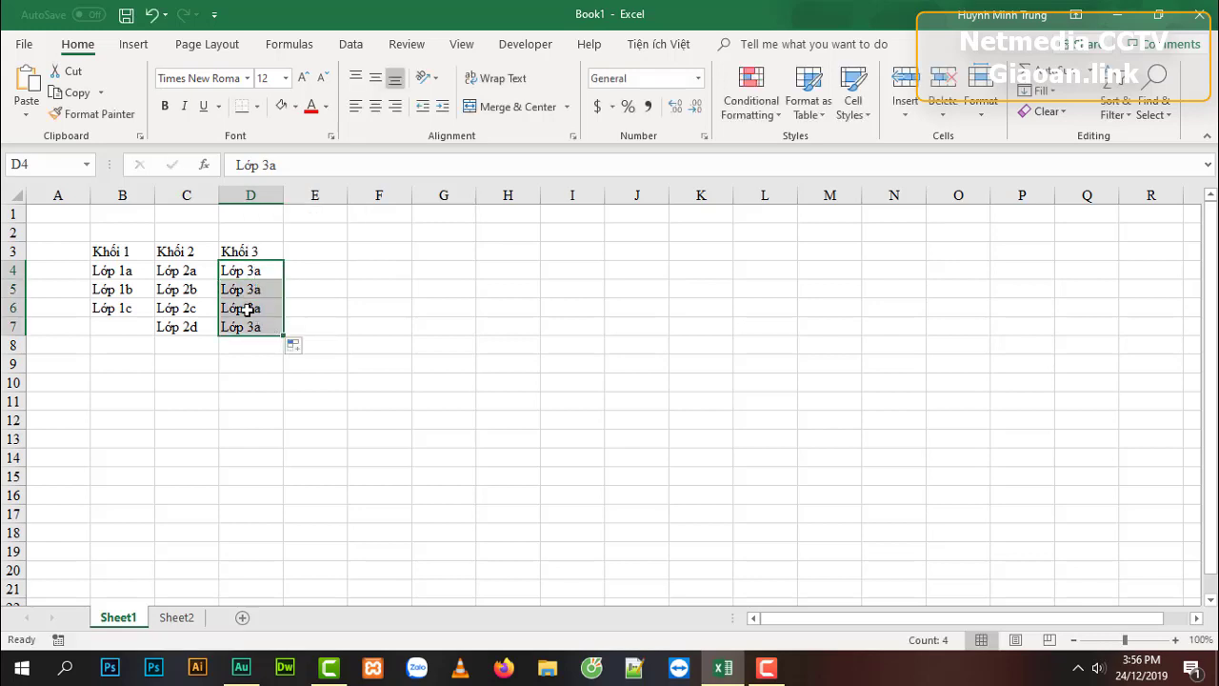
Correct D5, D6 and D7 to Lớp 3b, Lớp 3c and Lớp 3d.
{"action": "double_click", "coordinate": [266, 290]}
{"action": "key", "text": "BackSpace"}
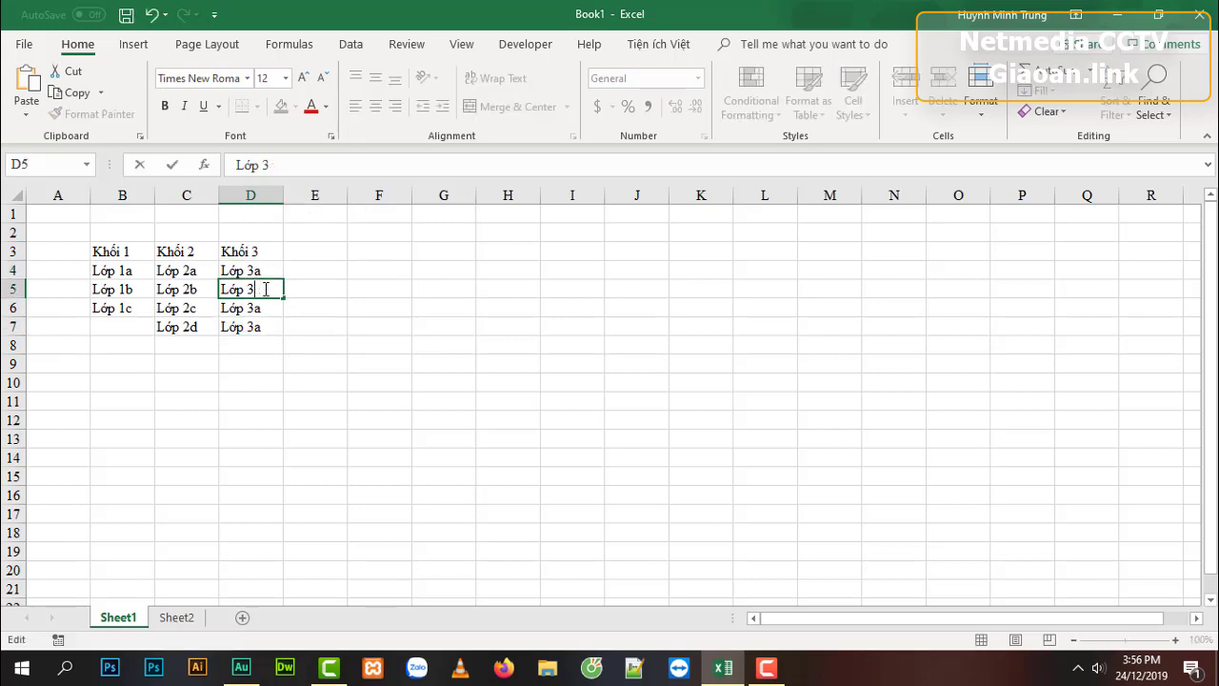
{"action": "type", "text": "b"}
{"action": "key", "text": "Return"}
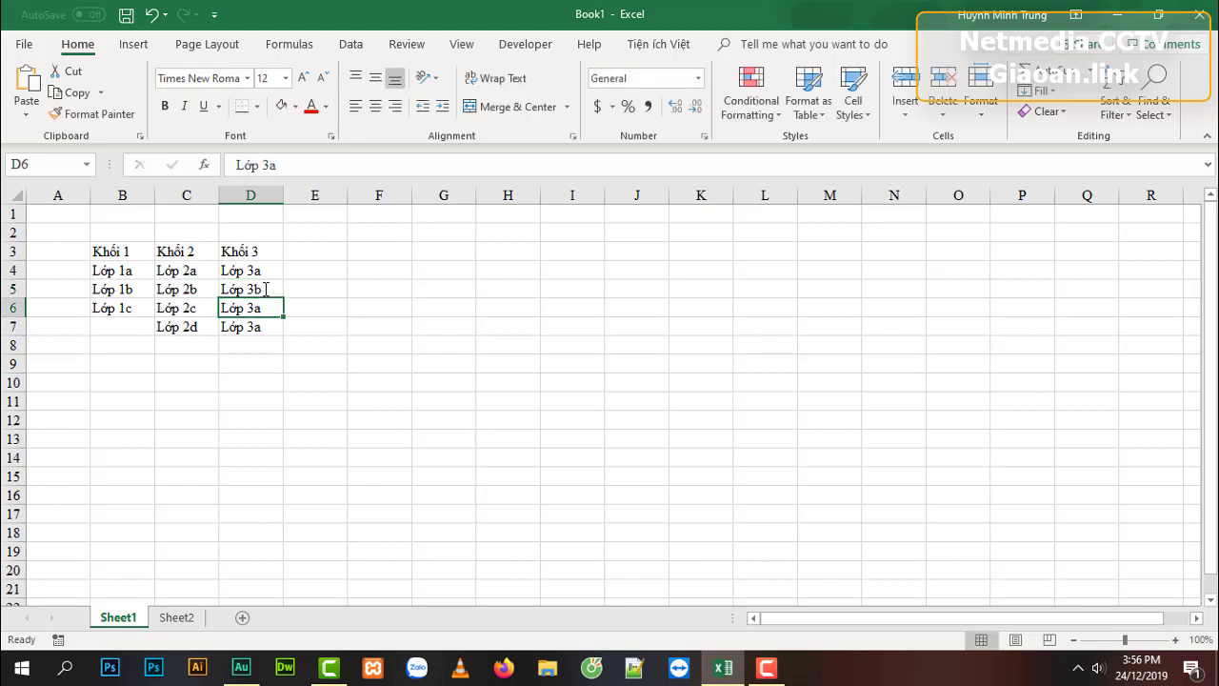
{"action": "double_click", "coordinate": [266, 309]}
{"action": "key", "text": "BackSpace"}
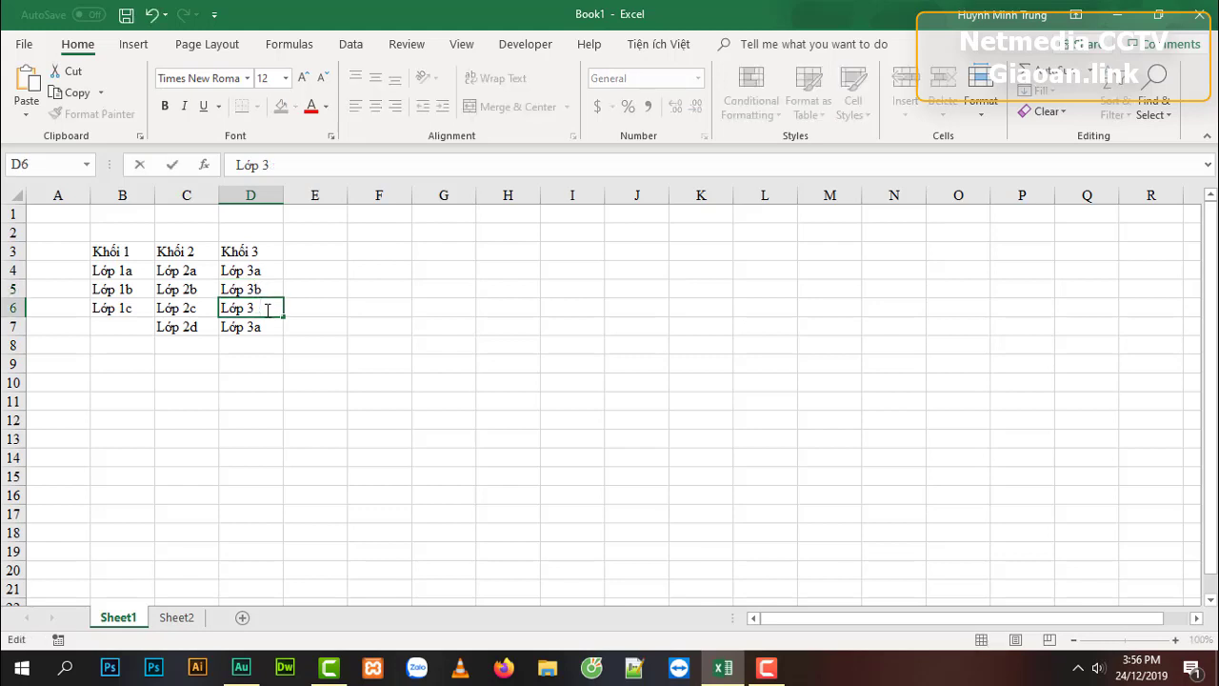
{"action": "type", "text": "c"}
{"action": "key", "text": "Return"}
{"action": "key", "text": "Return"}
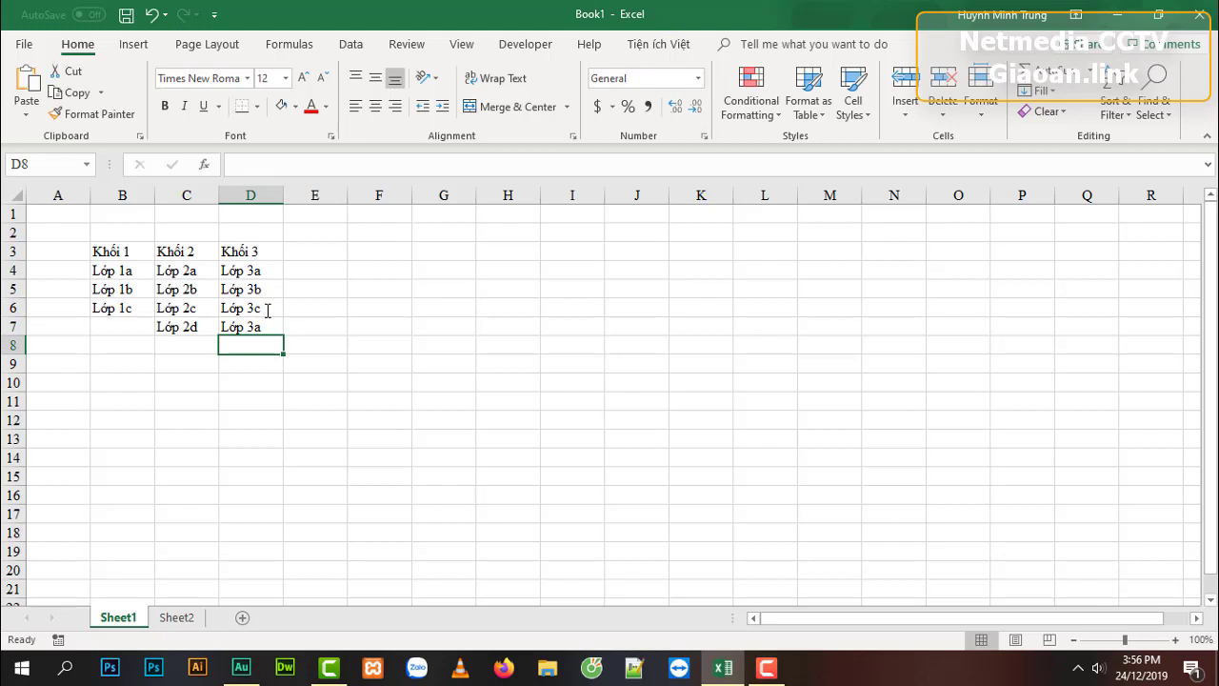
{"action": "double_click", "coordinate": [261, 329]}
{"action": "type", "text": "d"}
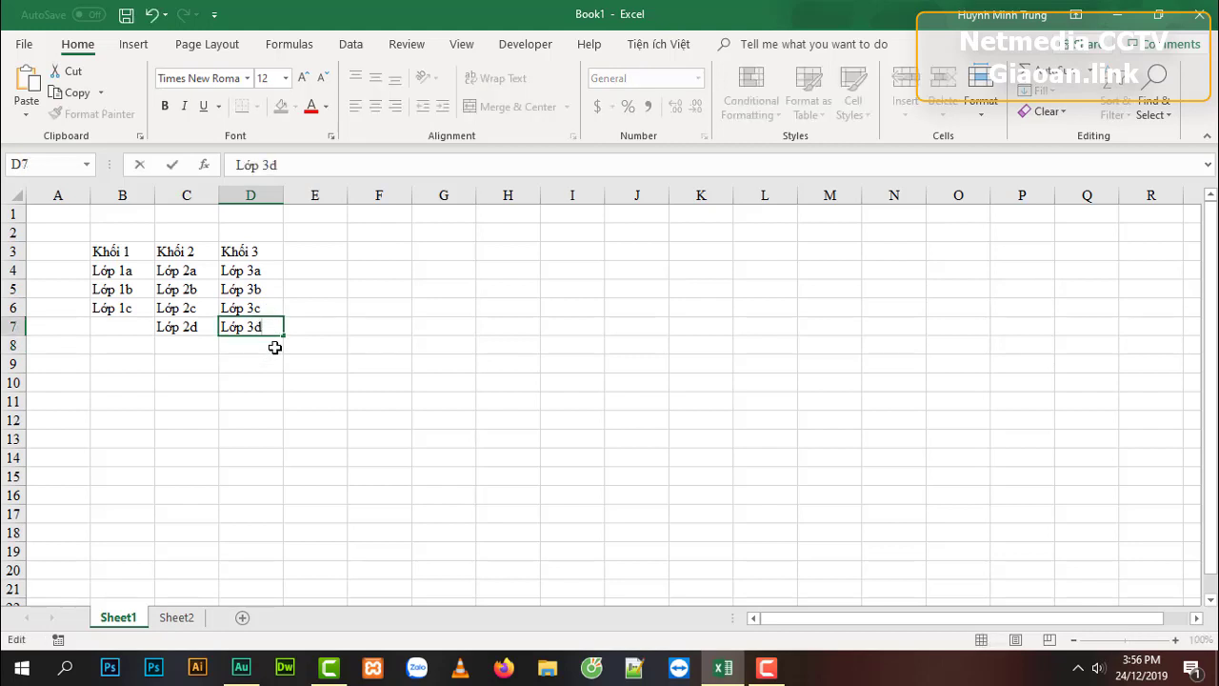
{"action": "key", "text": "Return"}
Copy Lớp 3d down into D8 and change it to Lớp 3e.
{"action": "left_click", "coordinate": [276, 327]}
{"action": "left_click_drag", "start_coordinate": [283, 335], "coordinate": [270, 352]}
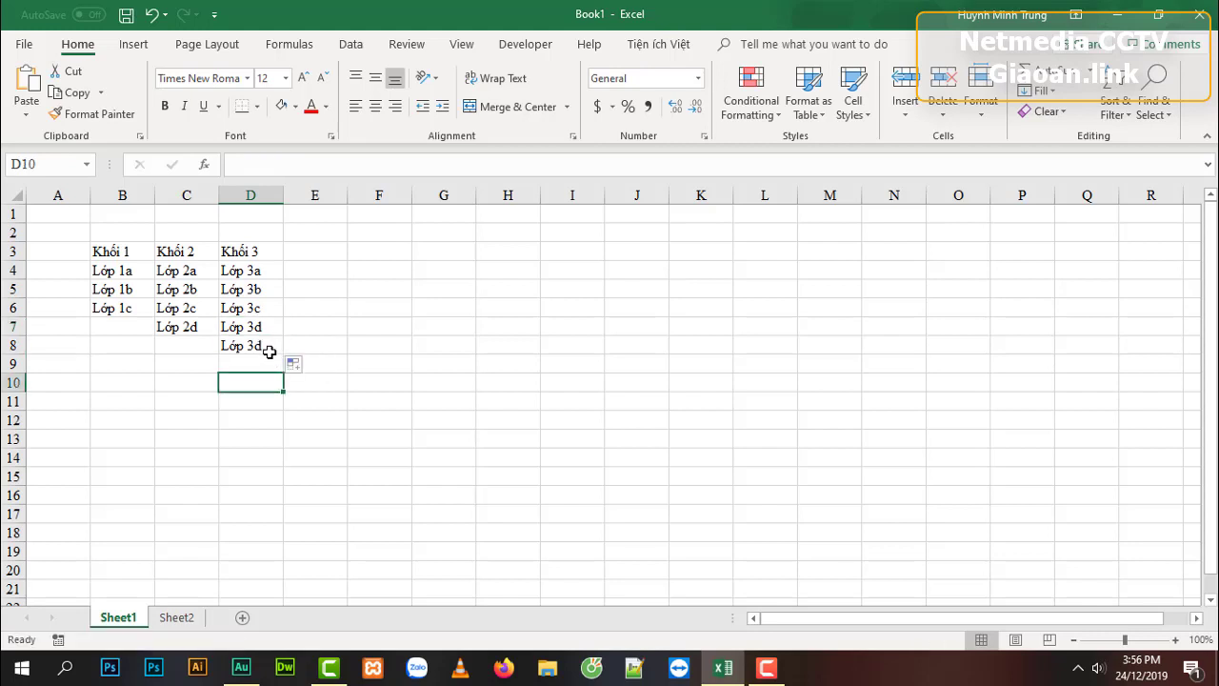
{"action": "double_click", "coordinate": [270, 349]}
{"action": "key", "text": "BackSpace"}
{"action": "type", "text": "e"}
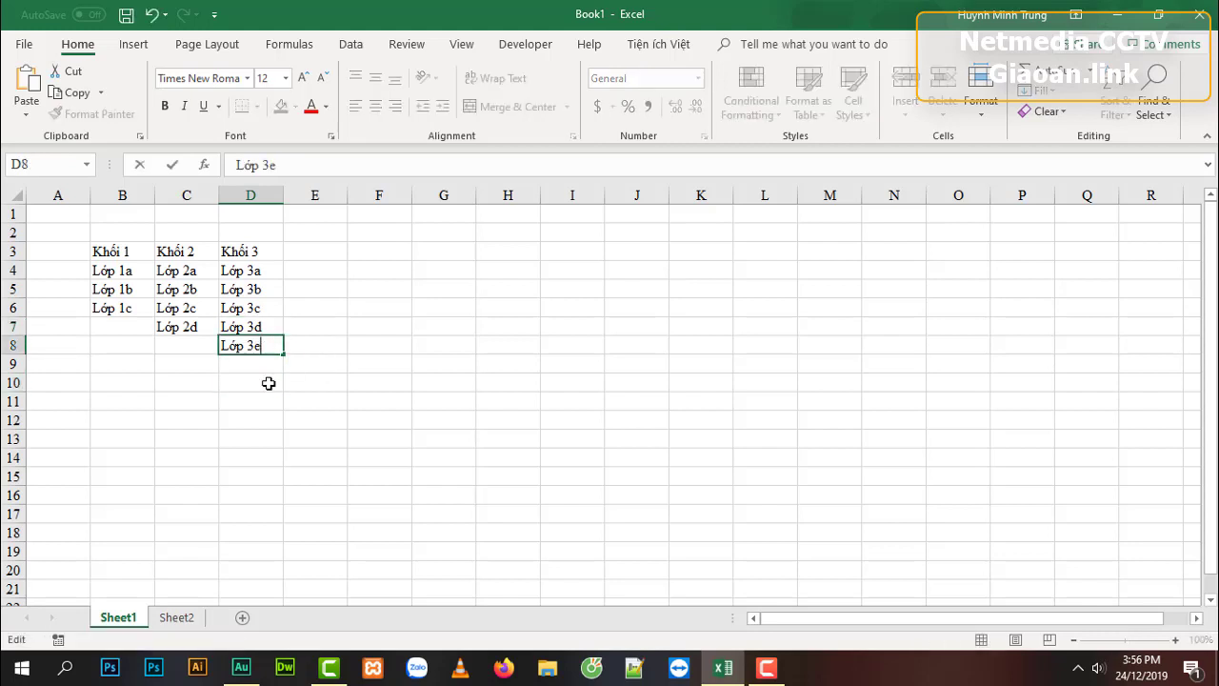
{"action": "key", "text": "Return"}
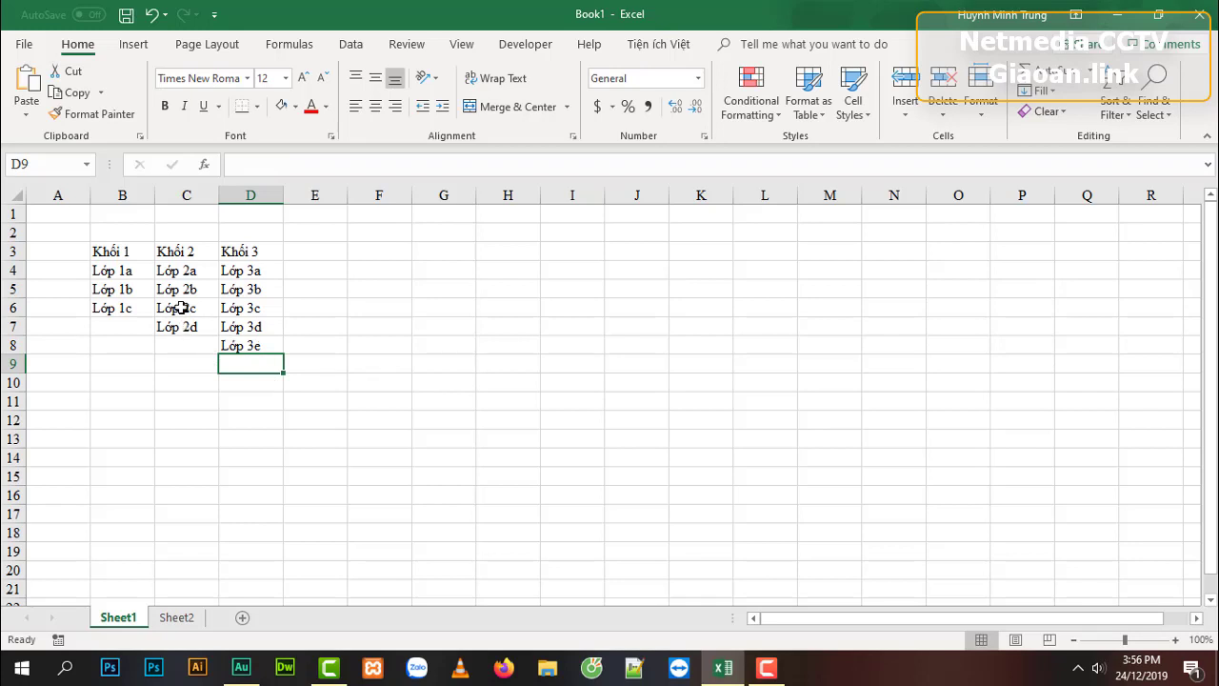
Glance at Sheet2, then return to Sheet1 and select the grade headers B3:D3.
{"action": "left_click", "coordinate": [177, 617]}
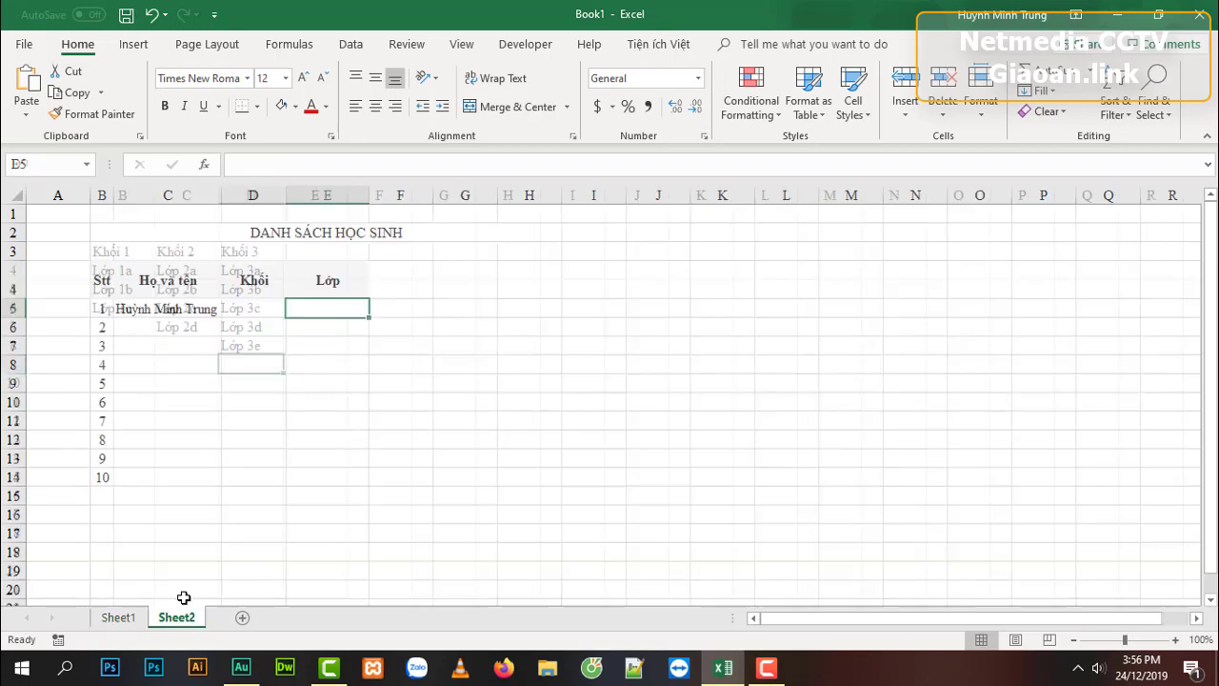
{"action": "left_click", "coordinate": [253, 281]}
{"action": "left_click", "coordinate": [120, 619]}
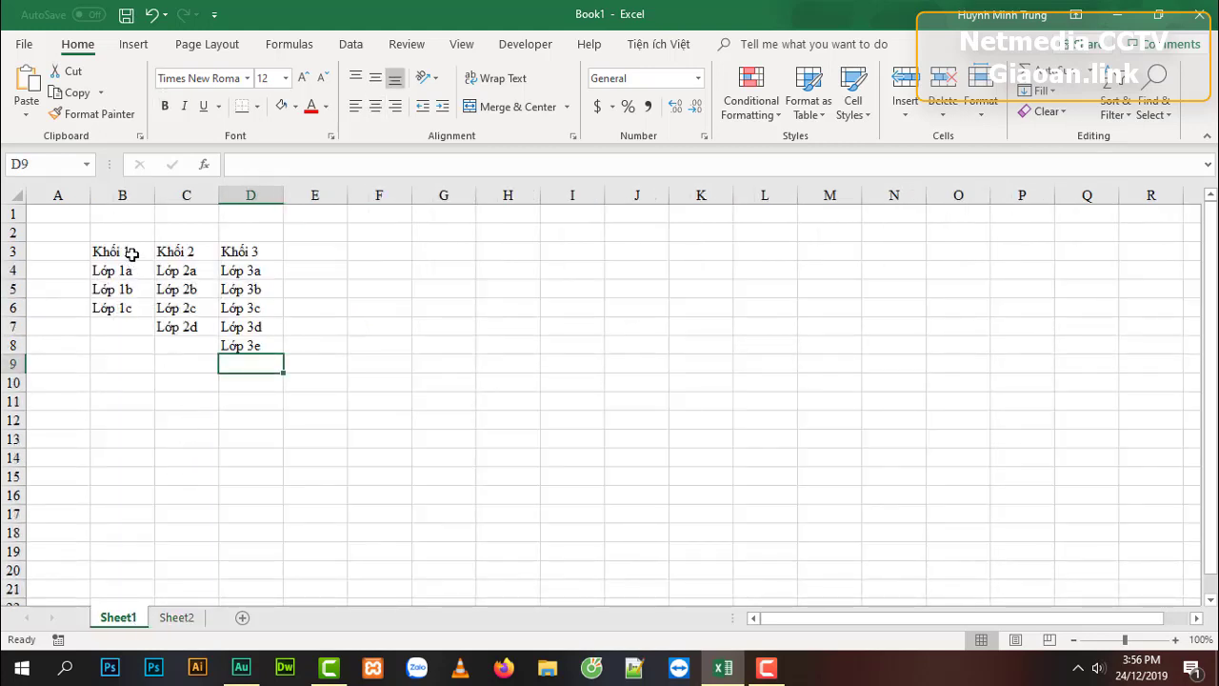
{"action": "left_click_drag", "start_coordinate": [129, 251], "coordinate": [246, 251]}
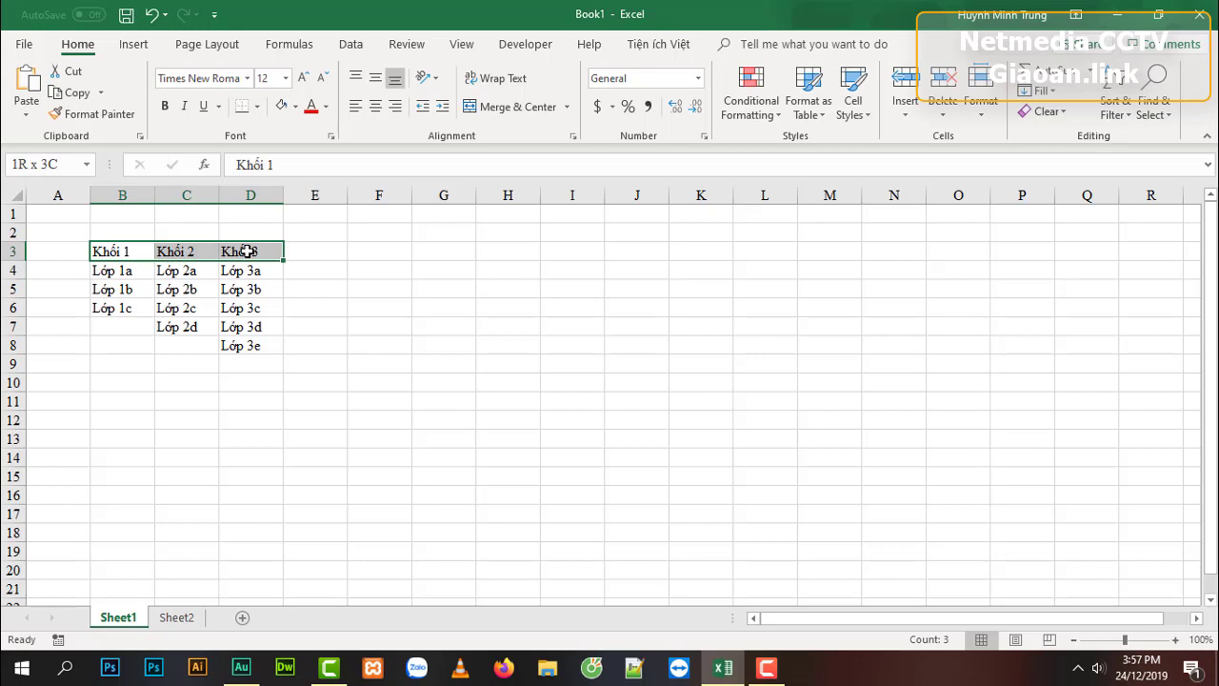
Define the name 'khoi' for the Khối headers in B3:D3 via right-click Define Name.
{"action": "left_click_drag", "start_coordinate": [246, 252], "coordinate": [247, 251]}
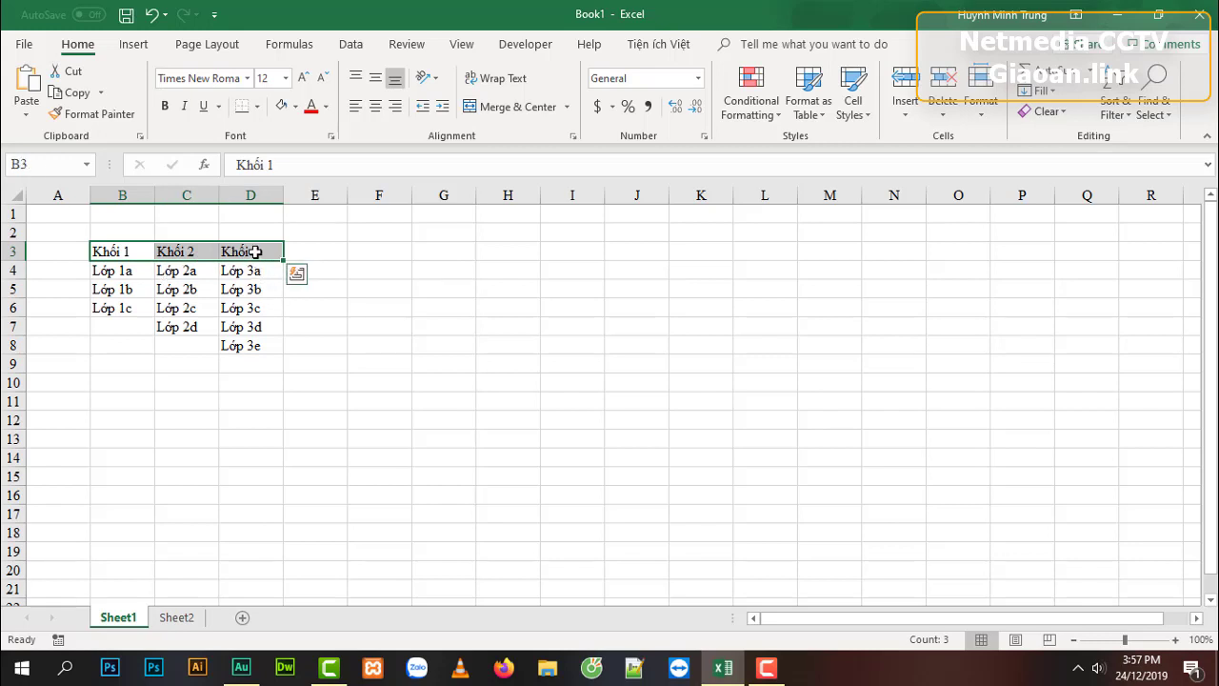
{"action": "right_click", "coordinate": [257, 251]}
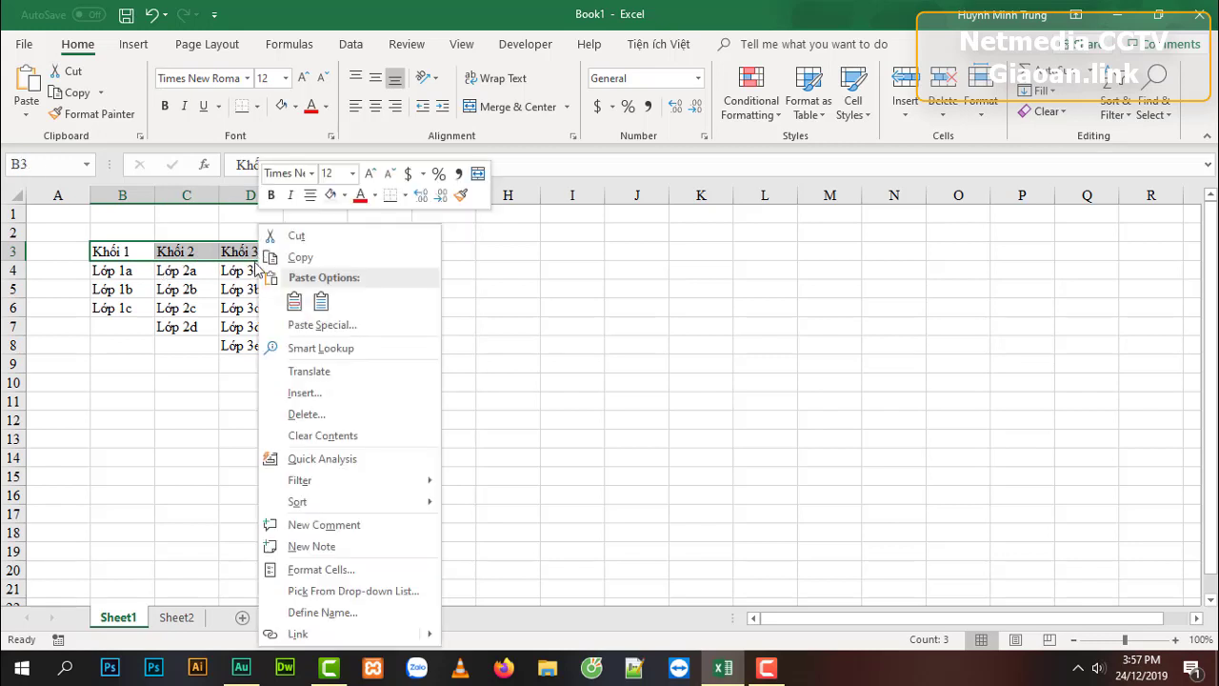
{"action": "left_click", "coordinate": [335, 622]}
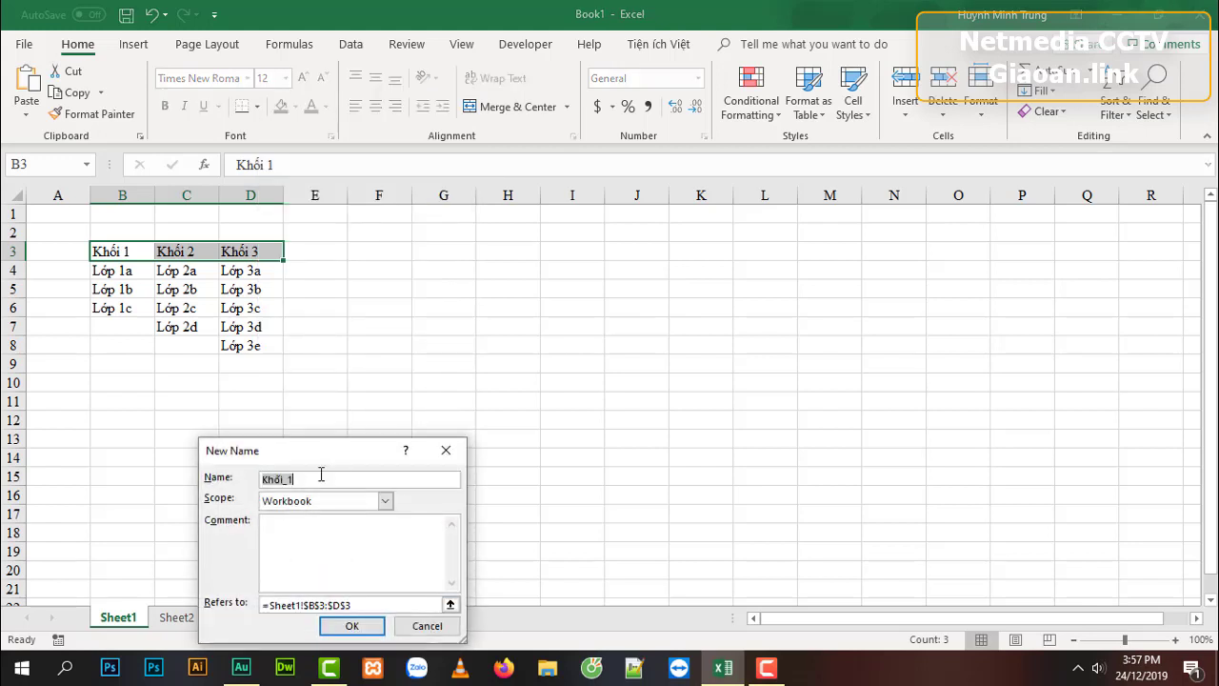
{"action": "type", "text": "khoi"}
{"action": "left_click", "coordinate": [364, 629]}
{"action": "left_click", "coordinate": [278, 404]}
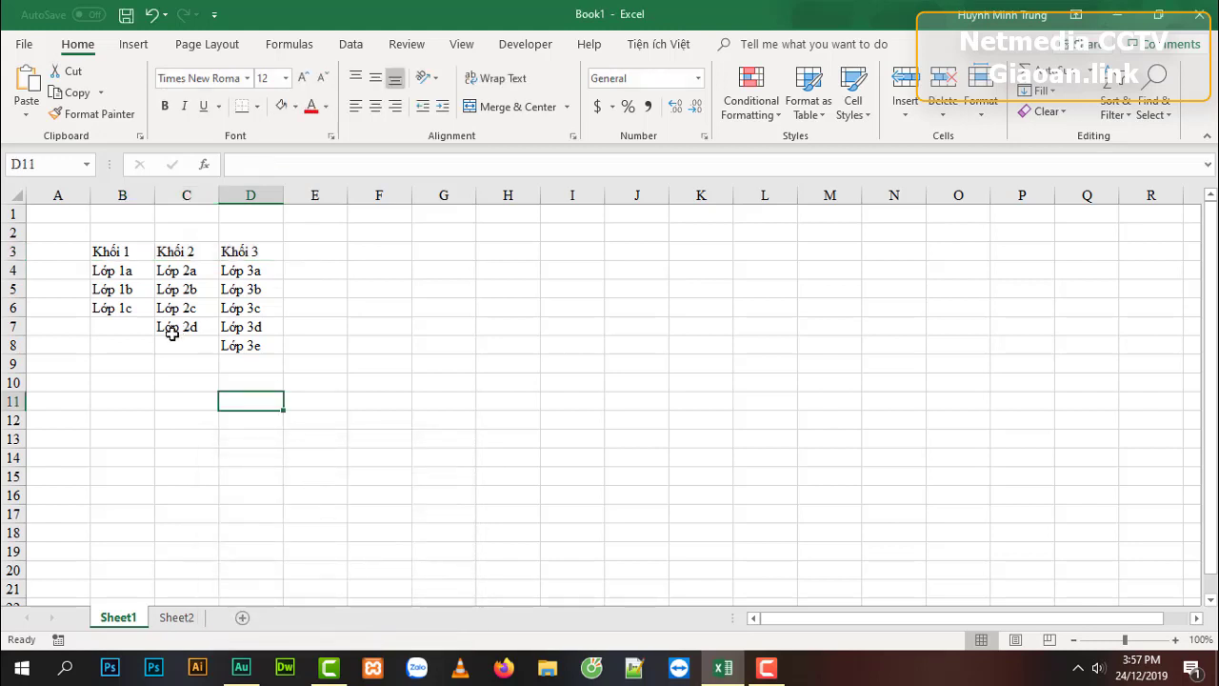
Check the first student's empty Lớp cell on Sheet2, then return to Sheet1.
{"action": "left_click", "coordinate": [189, 619]}
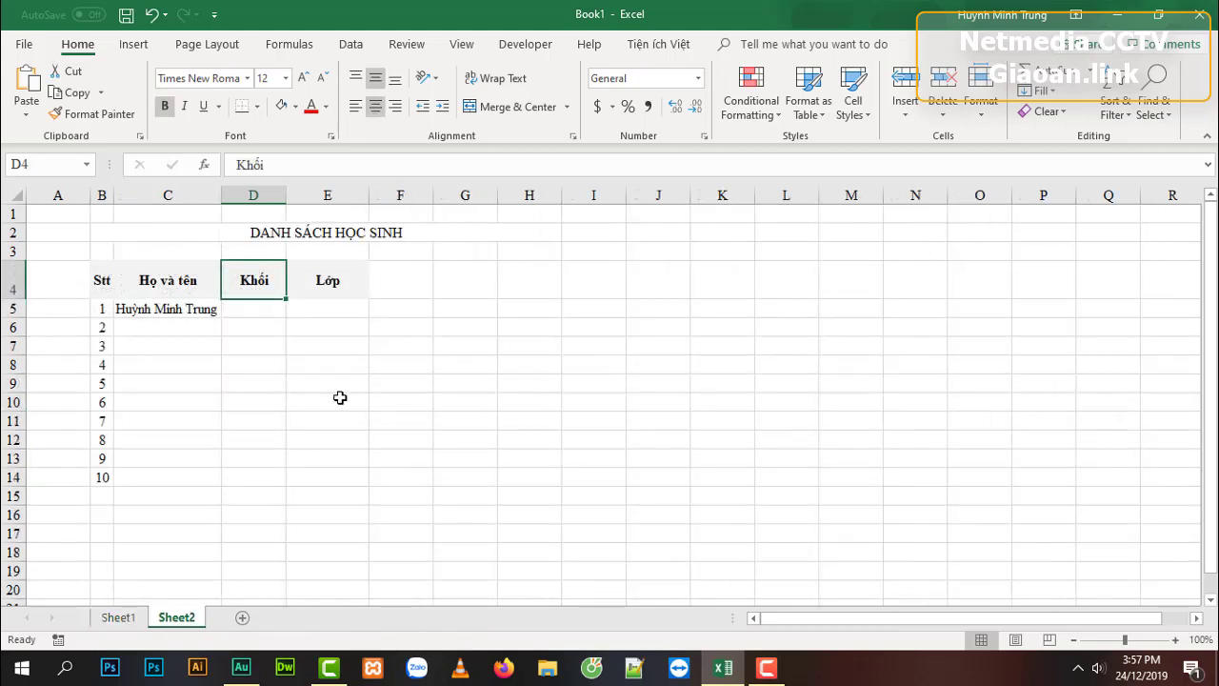
{"action": "left_click", "coordinate": [332, 313]}
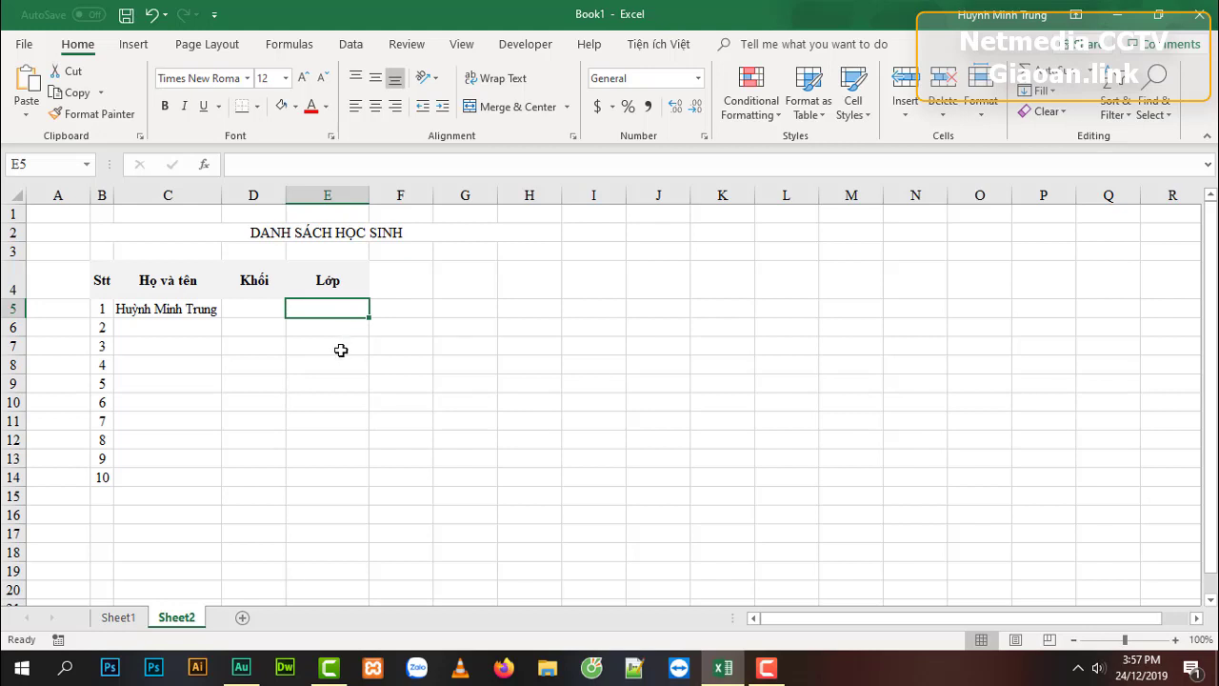
{"action": "left_click", "coordinate": [121, 620]}
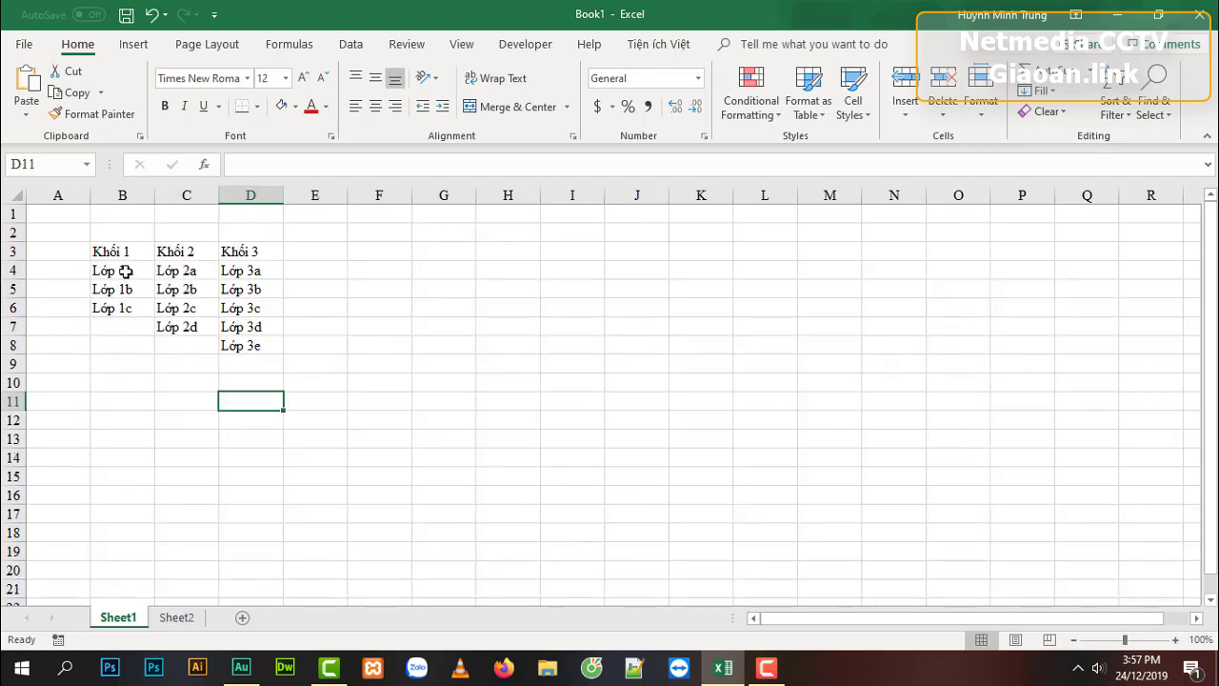
Name Sheet1's Khối 1 class range B4:B8 as khoi1.
{"action": "left_click_drag", "start_coordinate": [123, 271], "coordinate": [122, 344]}
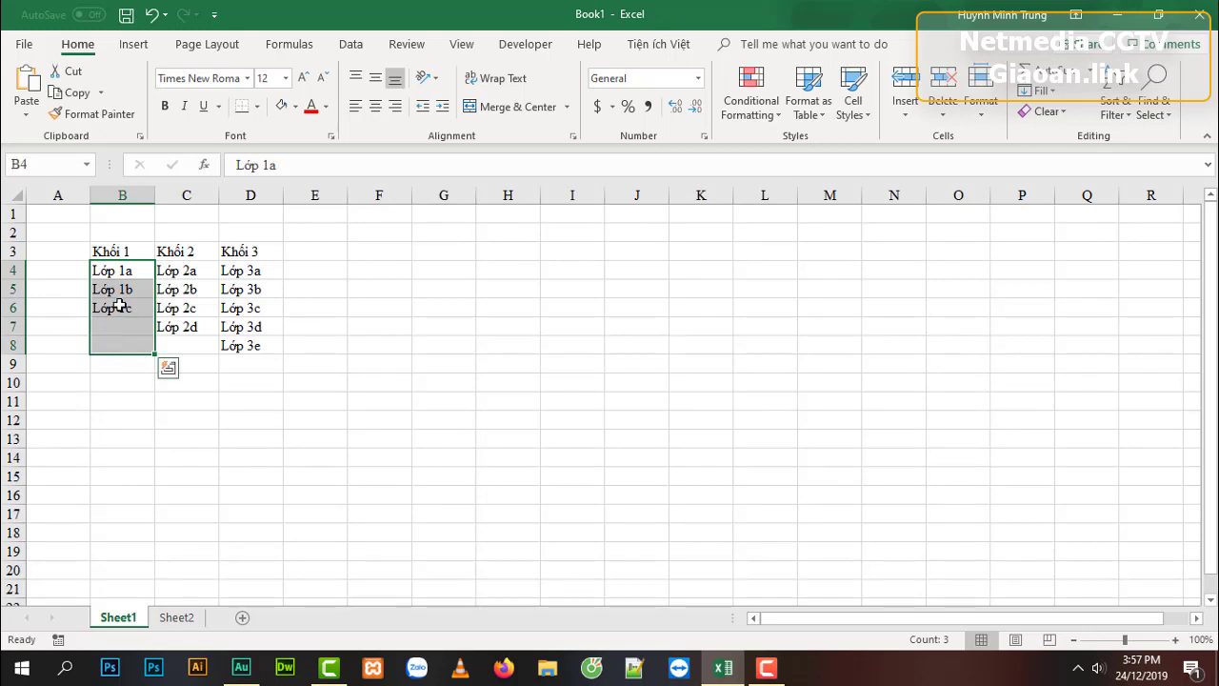
{"action": "right_click", "coordinate": [120, 306]}
{"action": "left_click", "coordinate": [218, 613]}
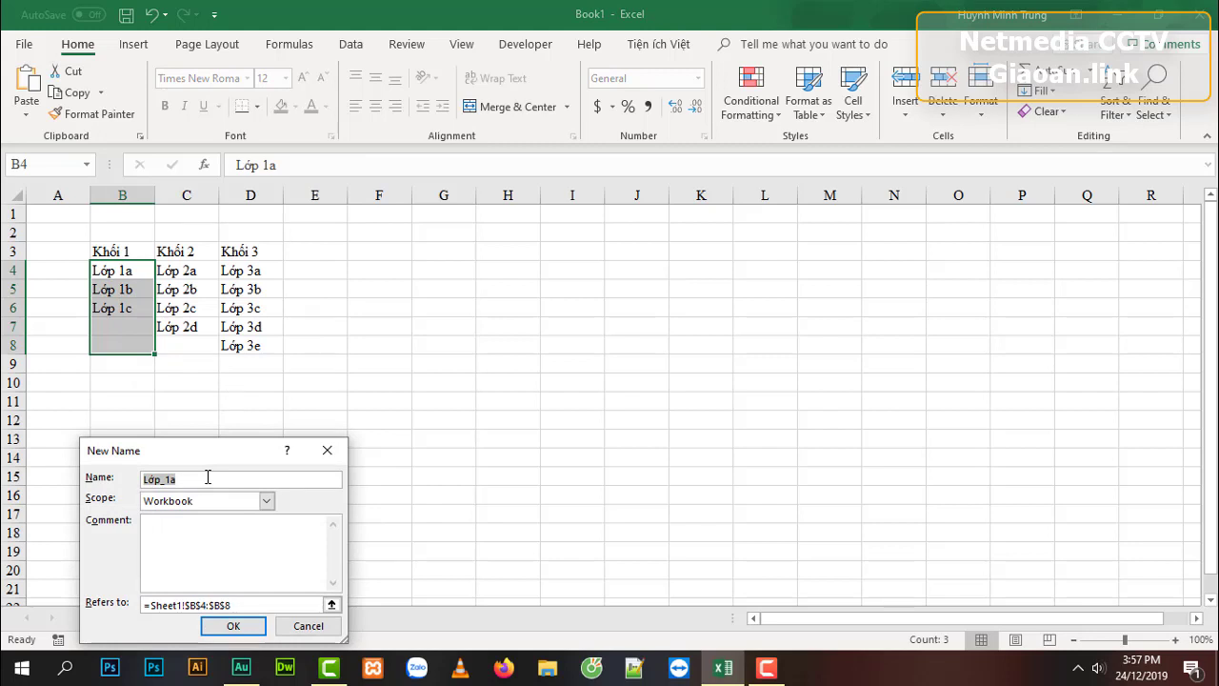
{"action": "type", "text": "khoi1"}
{"action": "left_click", "coordinate": [234, 626]}
Name the Khối 2 class range C4:C8 as khoi2.
{"action": "left_click_drag", "start_coordinate": [179, 272], "coordinate": [187, 346]}
{"action": "right_click", "coordinate": [187, 347]}
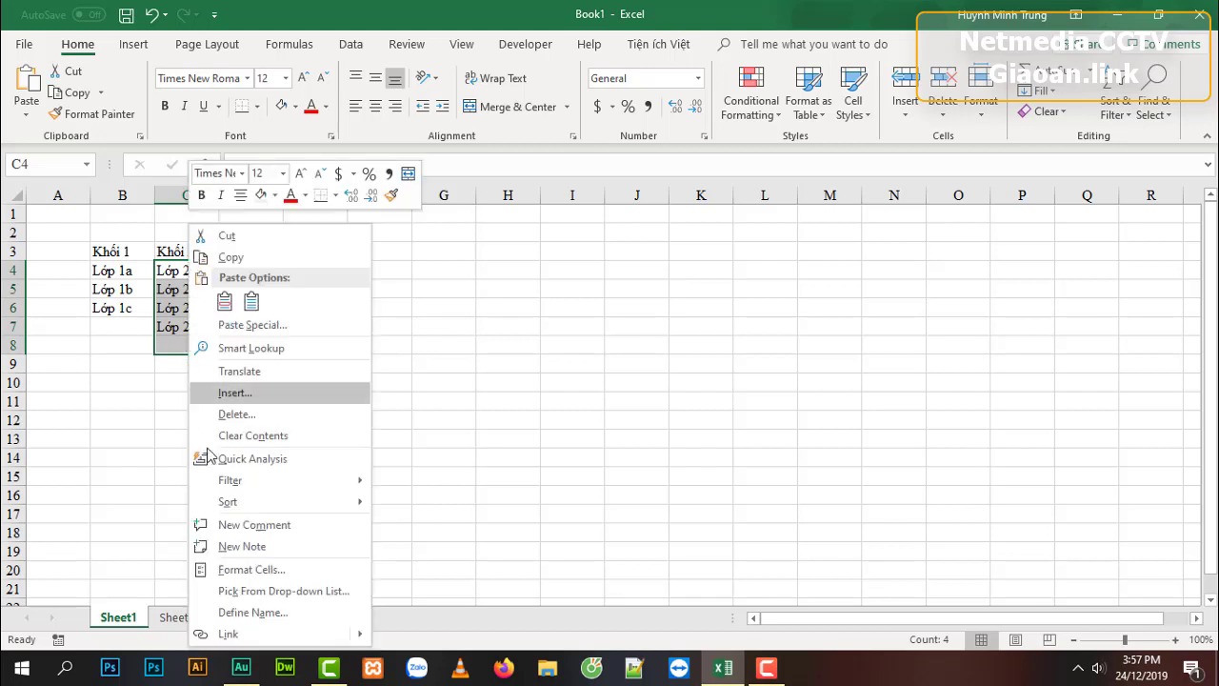
{"action": "left_click", "coordinate": [230, 612]}
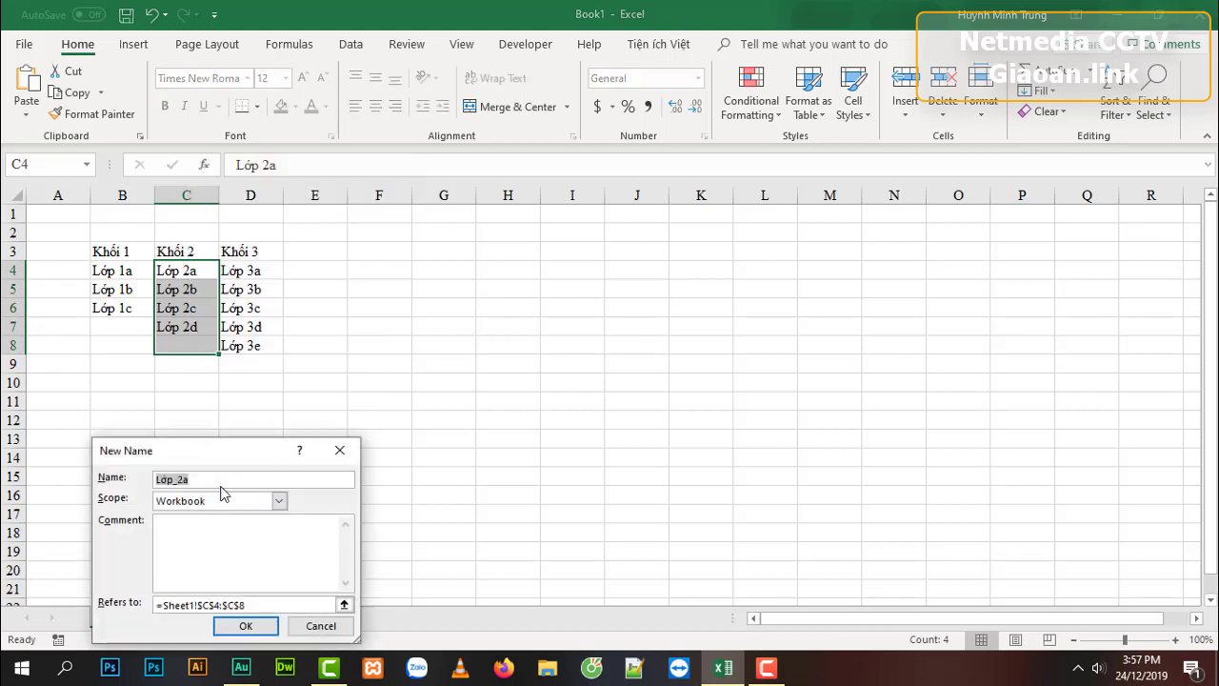
{"action": "type", "text": "khoi2"}
{"action": "left_click", "coordinate": [245, 626]}
Name the Khối 3 class range D4:D8 as khoi3 and return to Sheet2.
{"action": "left_click_drag", "start_coordinate": [240, 270], "coordinate": [245, 347]}
{"action": "right_click", "coordinate": [246, 327]}
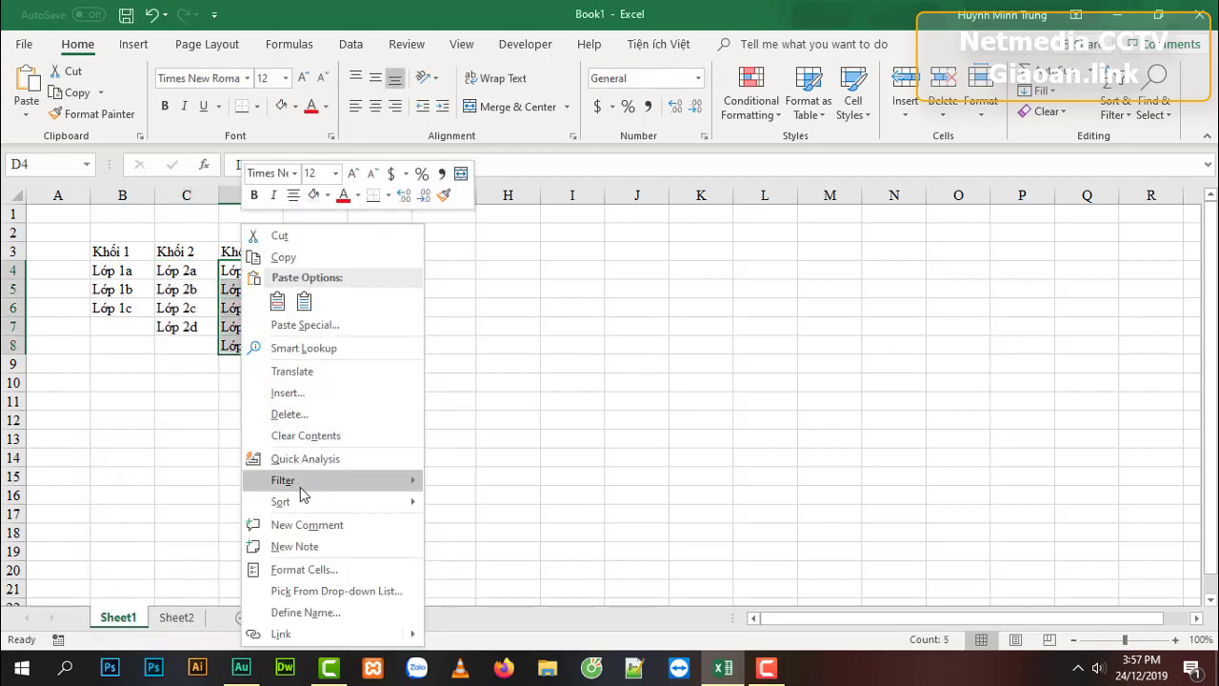
{"action": "left_click", "coordinate": [303, 613]}
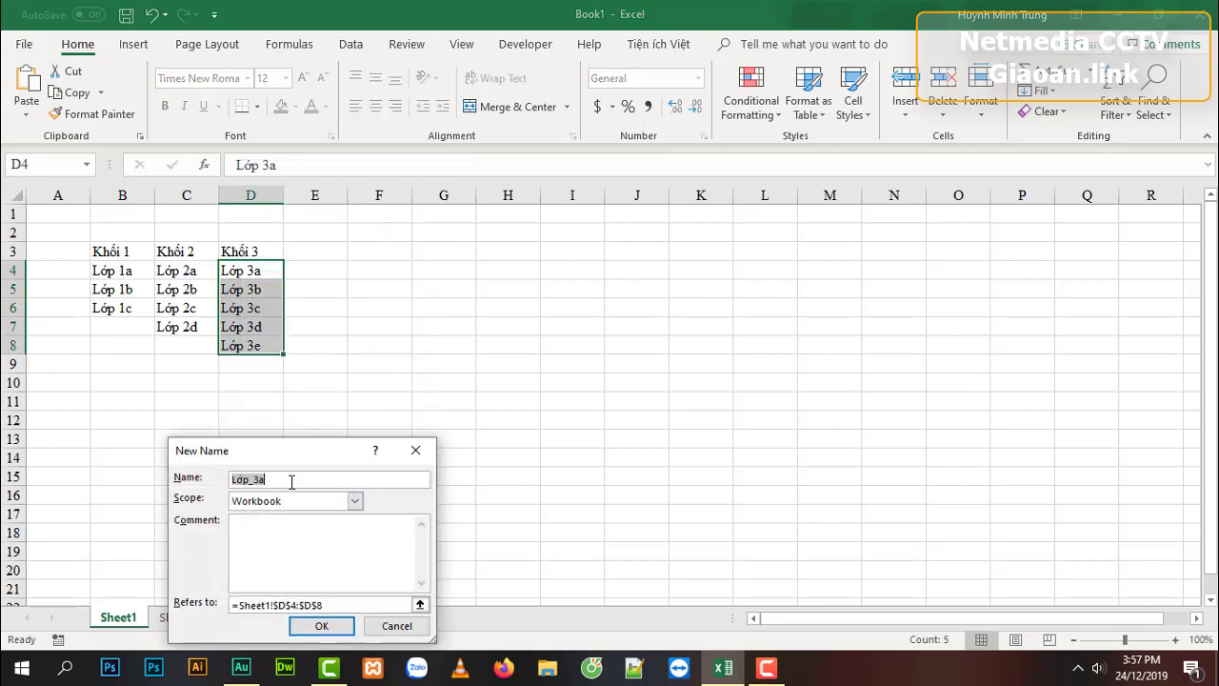
{"action": "type", "text": "kj"}
{"action": "key", "text": "Return"}
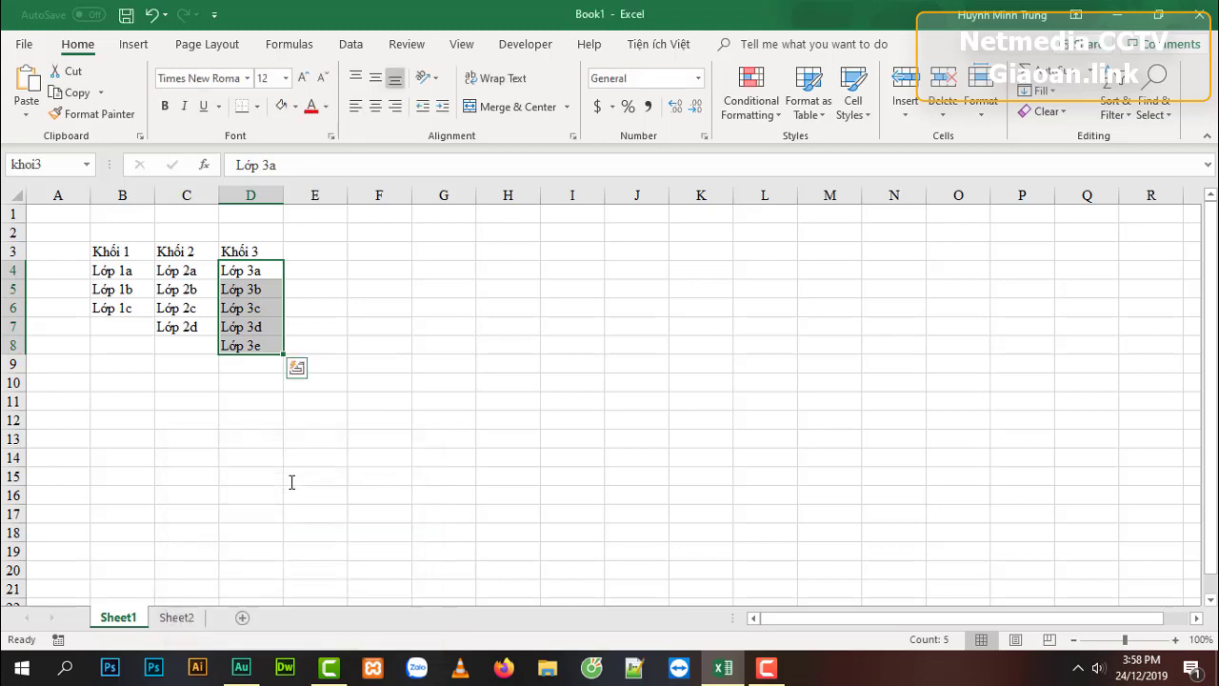
{"action": "left_click", "coordinate": [191, 619]}
Select cell D5 on Sheet2 and open the Data tab's Data Validation choices.
{"action": "left_click", "coordinate": [333, 387]}
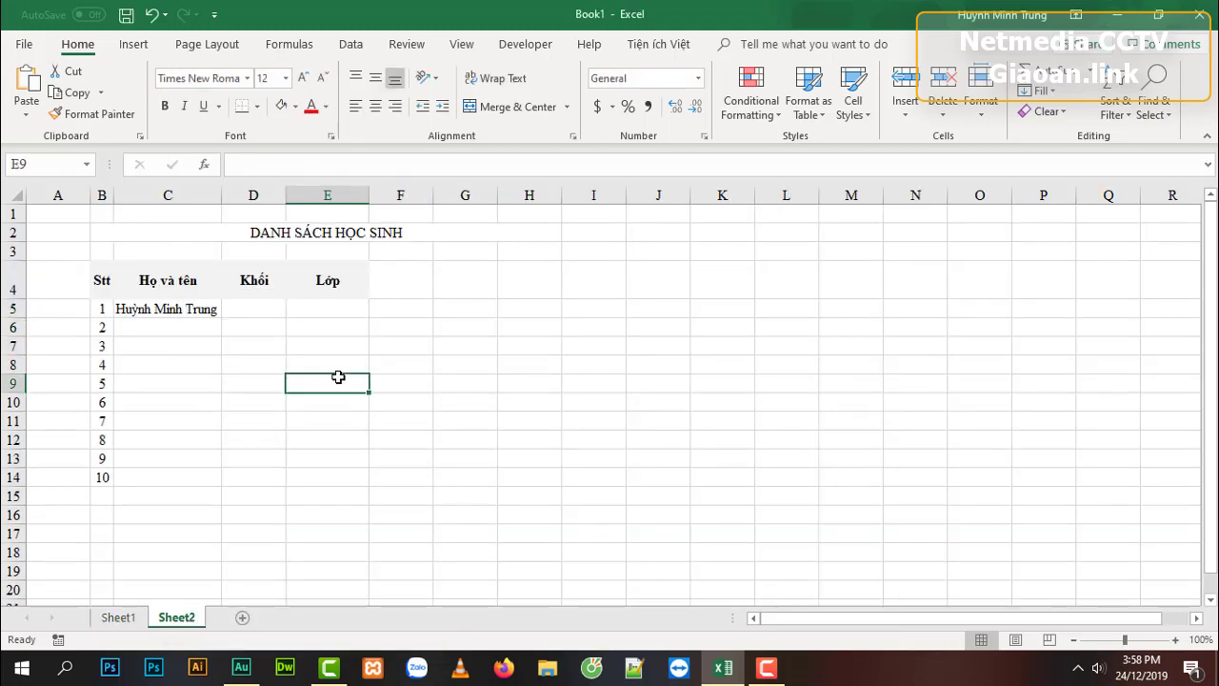
{"action": "left_click", "coordinate": [263, 312]}
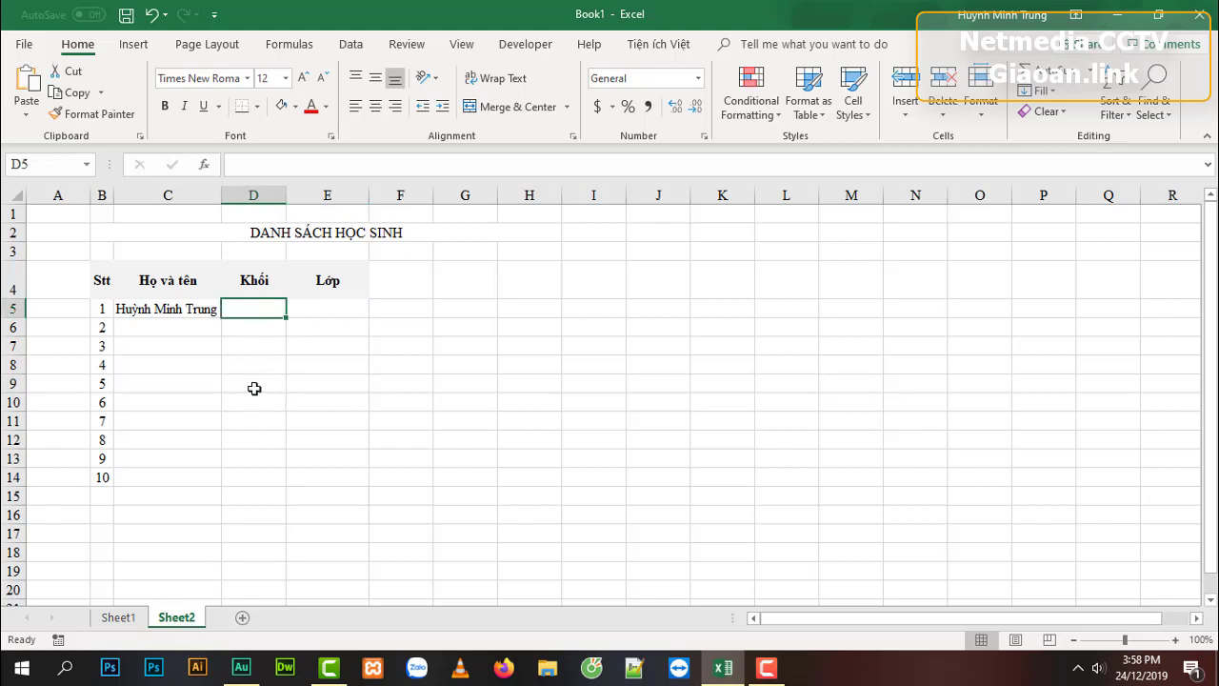
{"action": "left_click", "coordinate": [256, 353]}
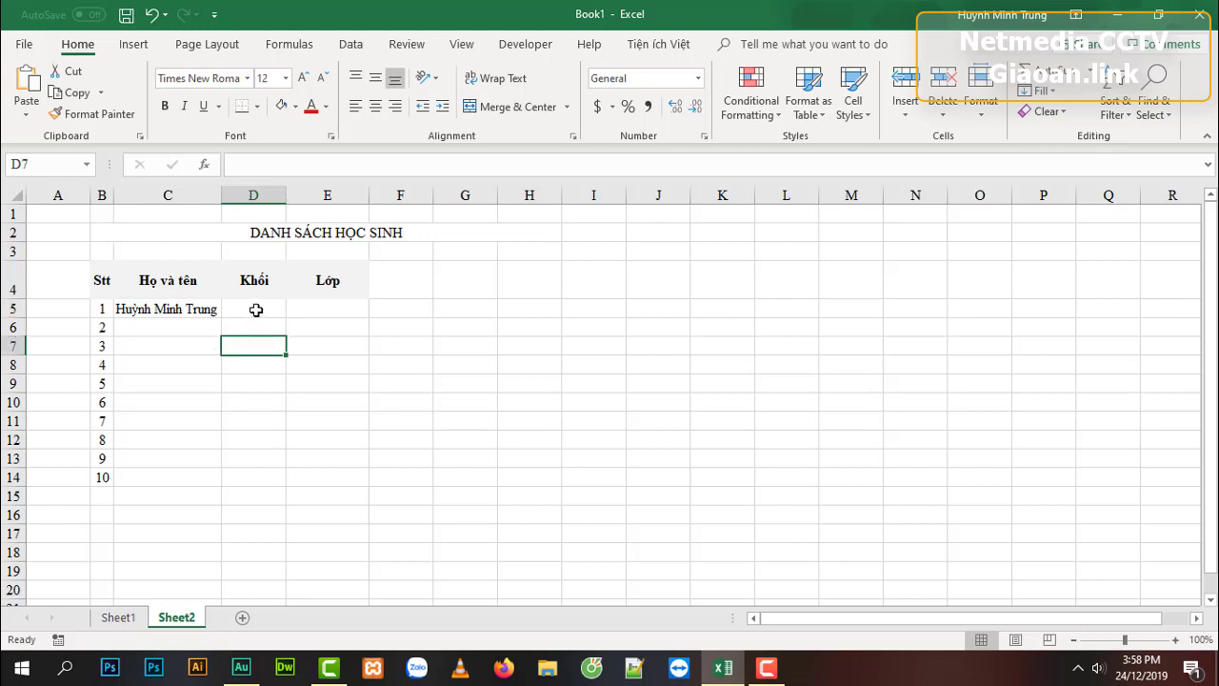
{"action": "left_click", "coordinate": [256, 311]}
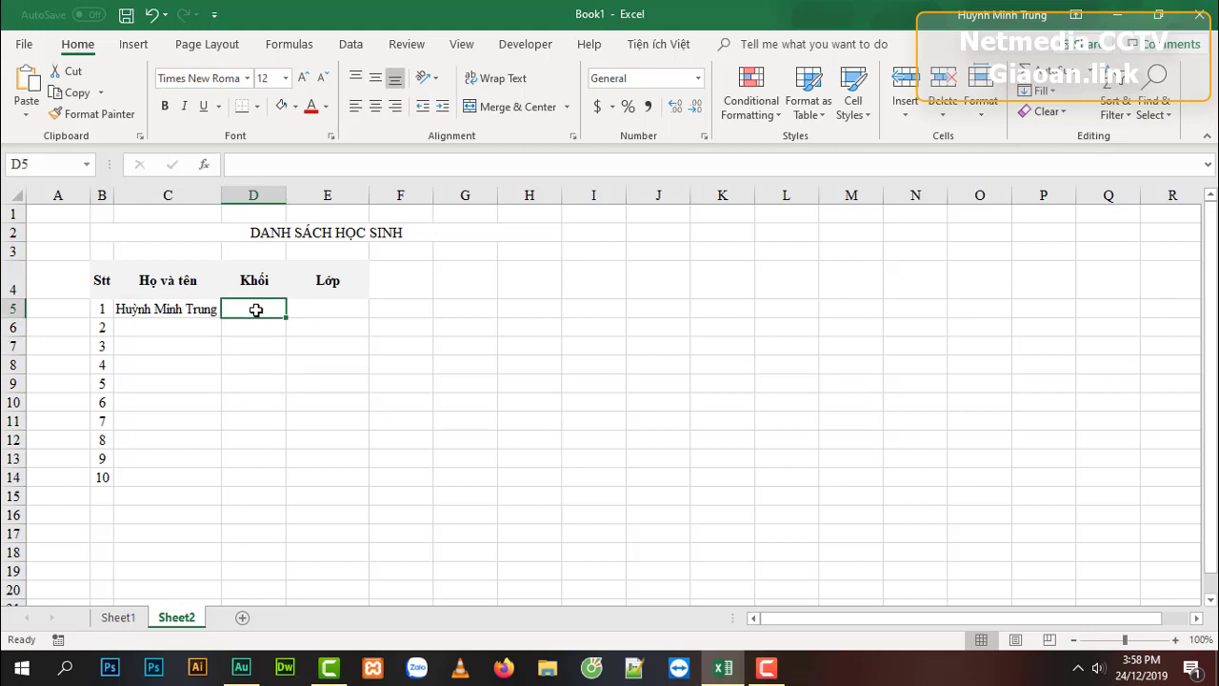
{"action": "right_click", "coordinate": [257, 310]}
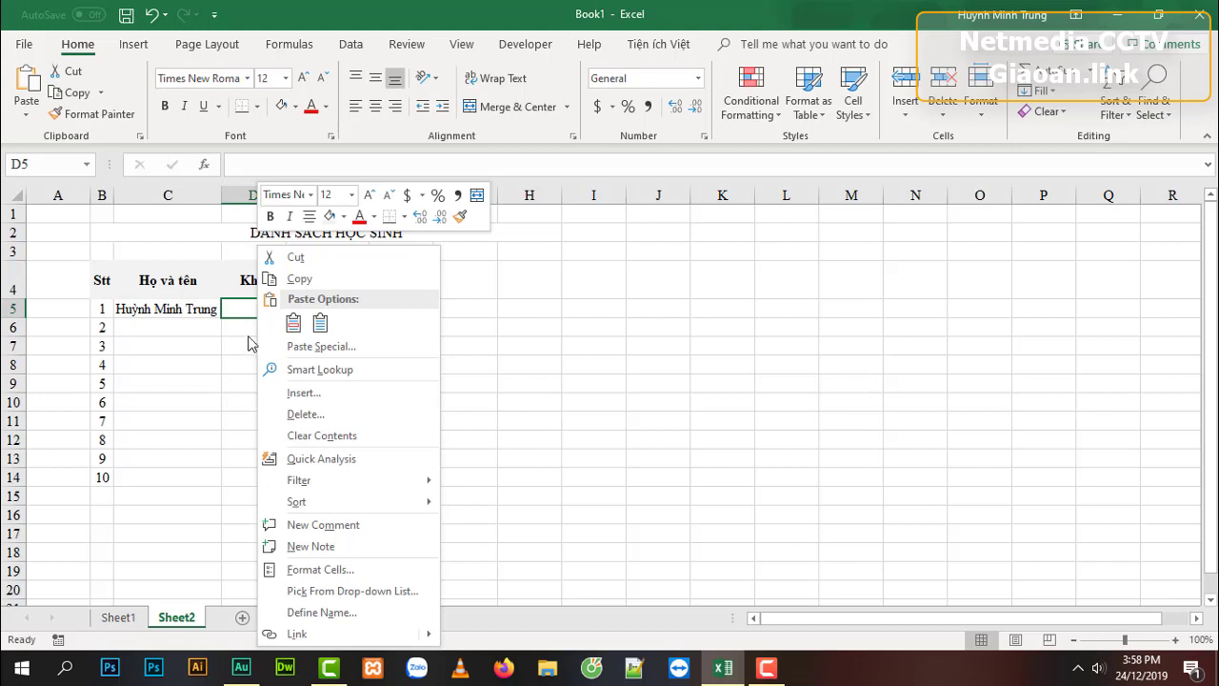
{"action": "left_click", "coordinate": [250, 311]}
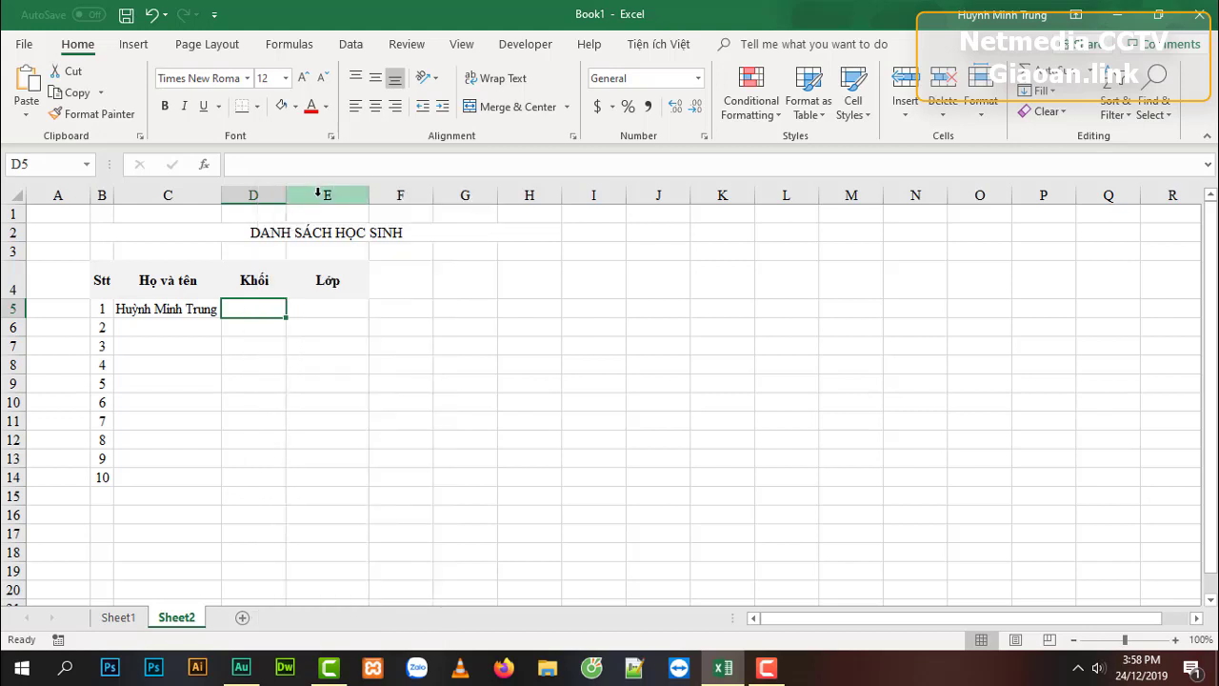
{"action": "left_click", "coordinate": [360, 50]}
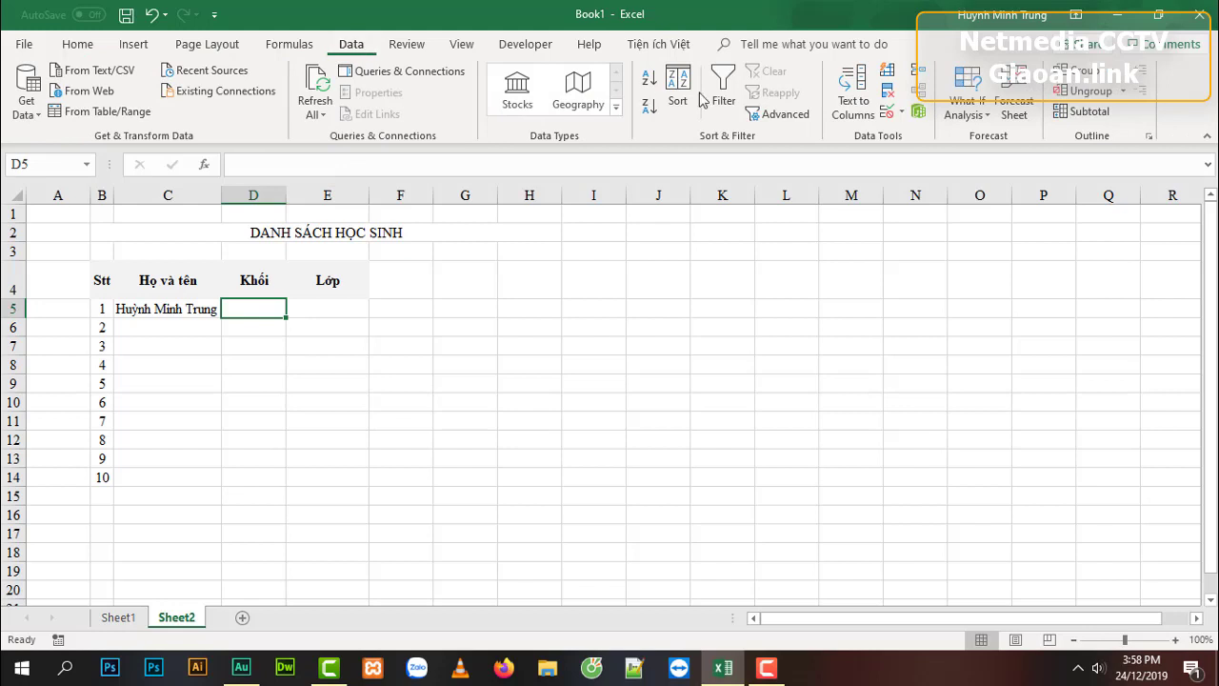
{"action": "left_click", "coordinate": [901, 112]}
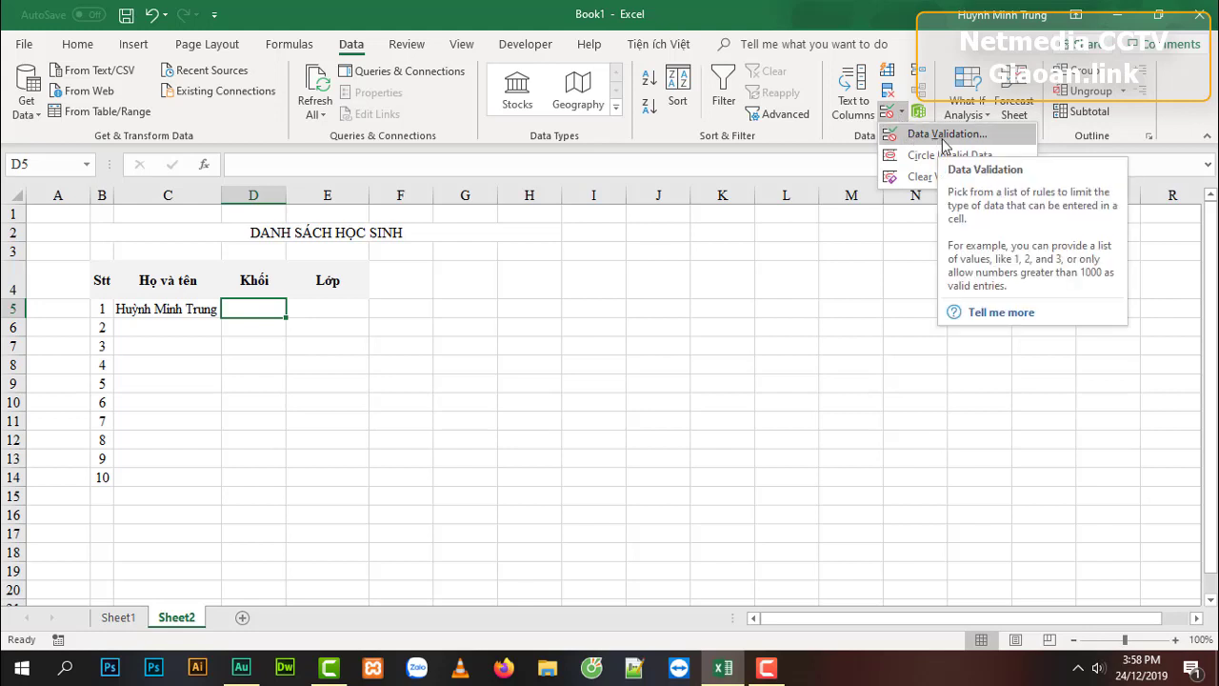
Set D5's validation to a List sourced from the khoi named range.
{"action": "left_click", "coordinate": [943, 138]}
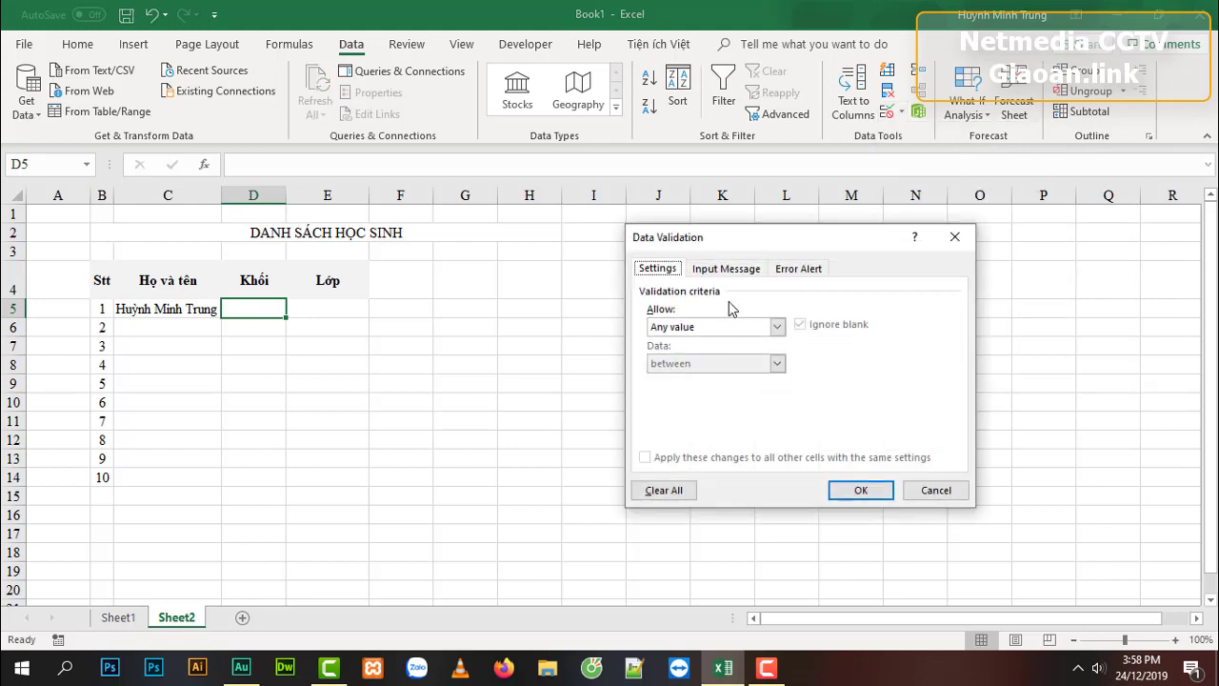
{"action": "left_click", "coordinate": [690, 329]}
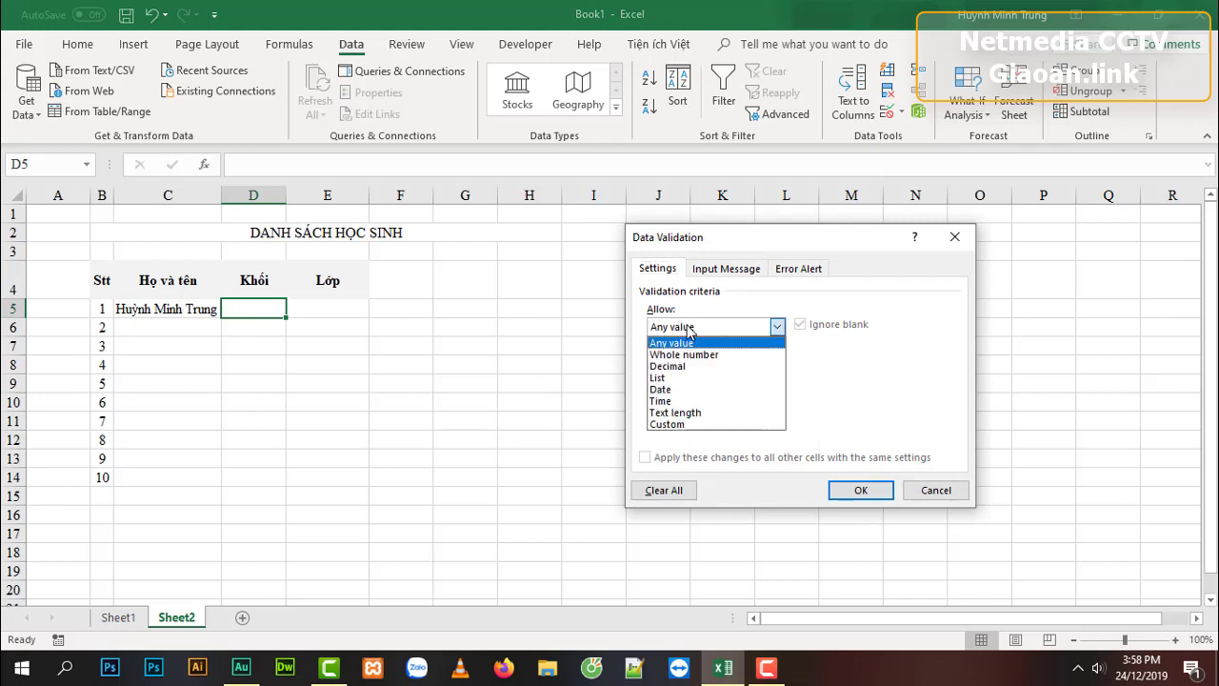
{"action": "left_click", "coordinate": [686, 378]}
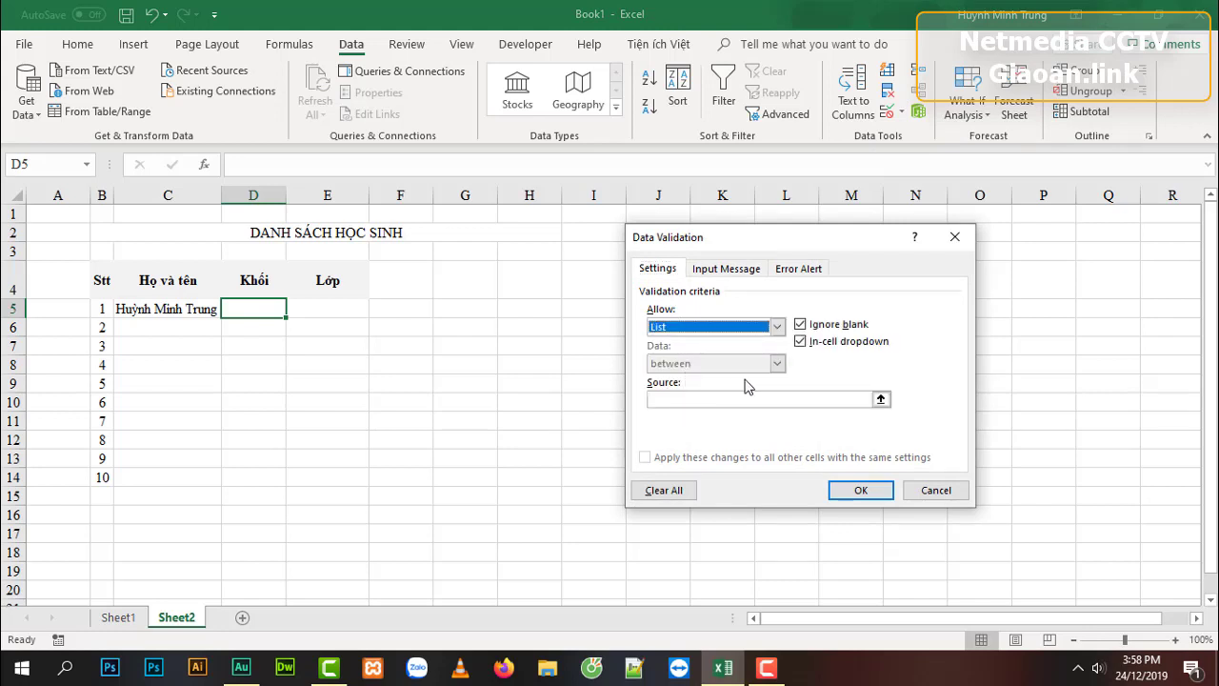
{"action": "left_click", "coordinate": [812, 398]}
{"action": "left_click", "coordinate": [847, 405]}
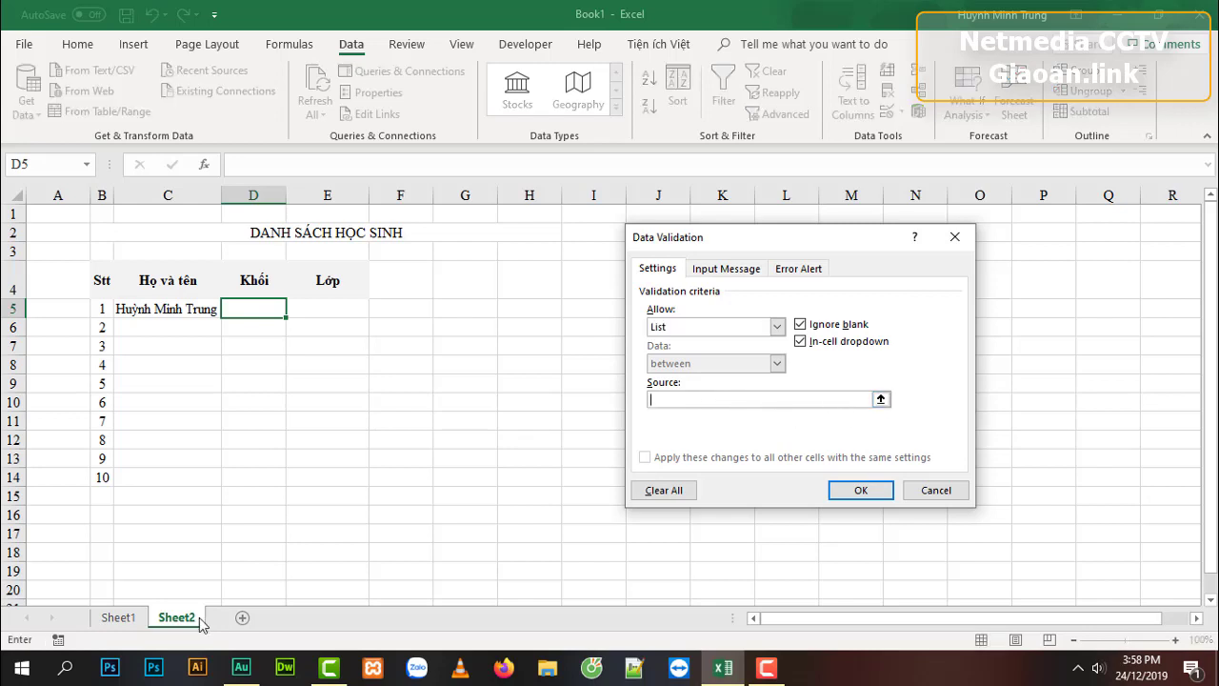
{"action": "left_click", "coordinate": [118, 617]}
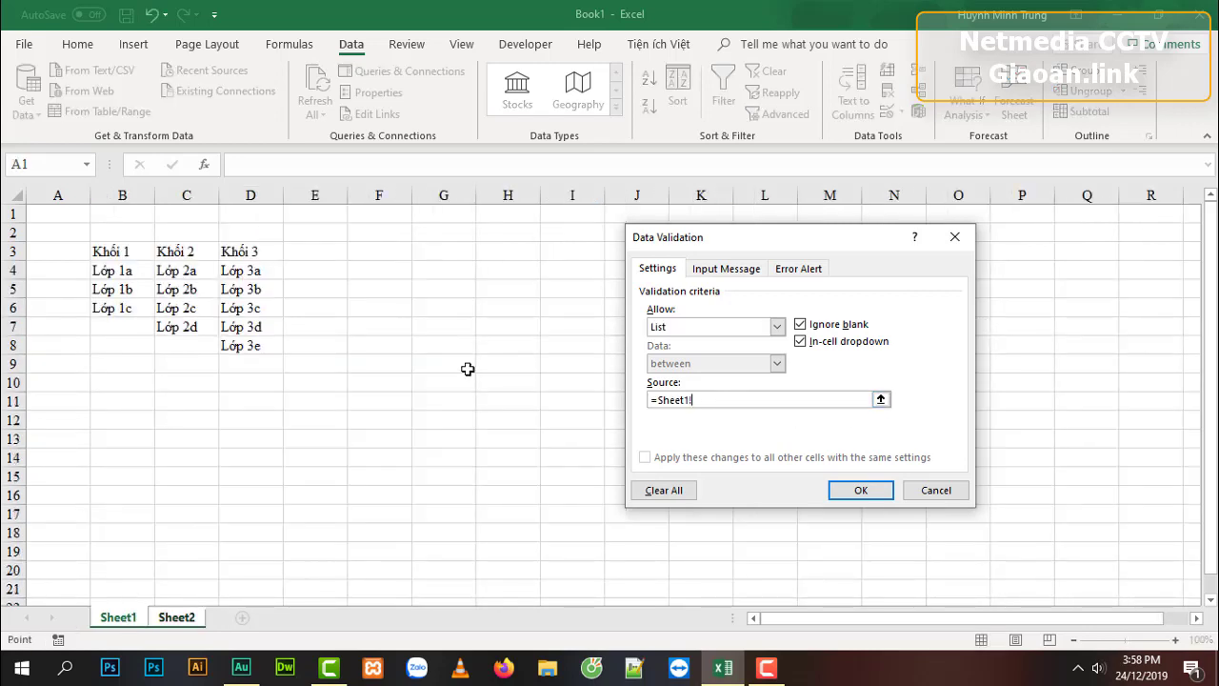
{"action": "left_click", "coordinate": [177, 617]}
{"action": "type", "text": "=khoi"}
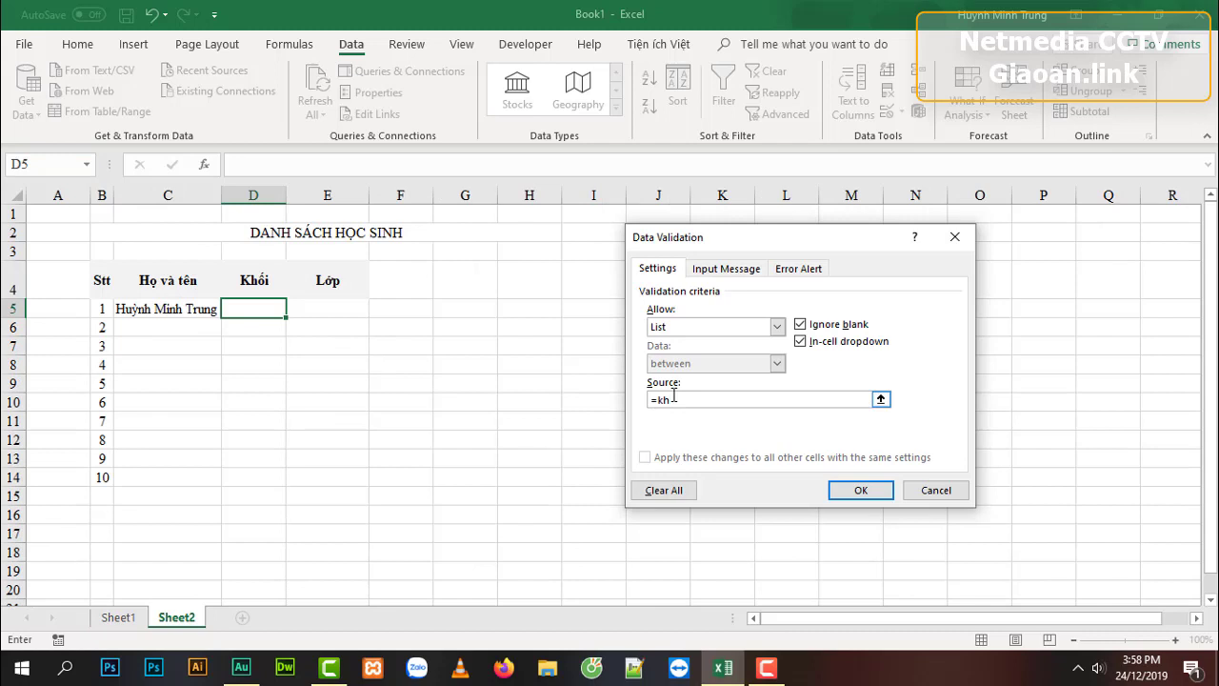
{"action": "left_click", "coordinate": [863, 493]}
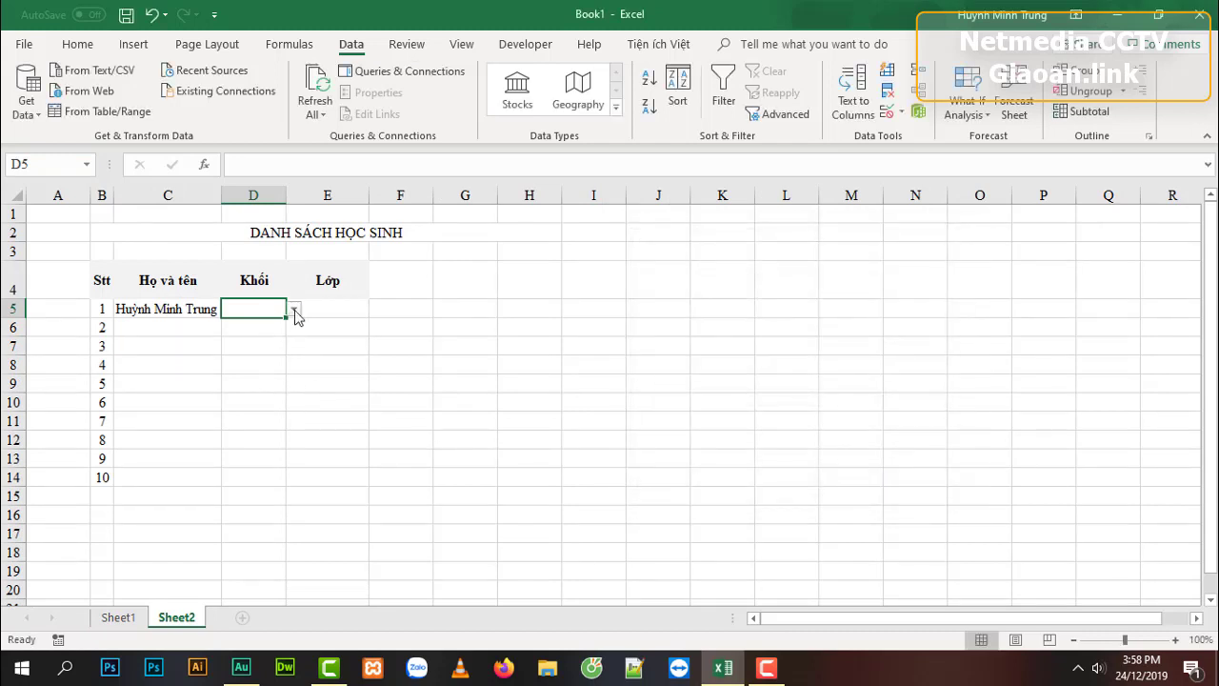
Copy D5's Khối dropdown down to D14 and check the copied list in D9.
{"action": "left_click", "coordinate": [293, 309]}
{"action": "left_click", "coordinate": [272, 312]}
{"action": "left_click", "coordinate": [247, 354]}
{"action": "left_click", "coordinate": [254, 326]}
{"action": "left_click", "coordinate": [263, 305]}
{"action": "left_click_drag", "start_coordinate": [284, 317], "coordinate": [278, 489]}
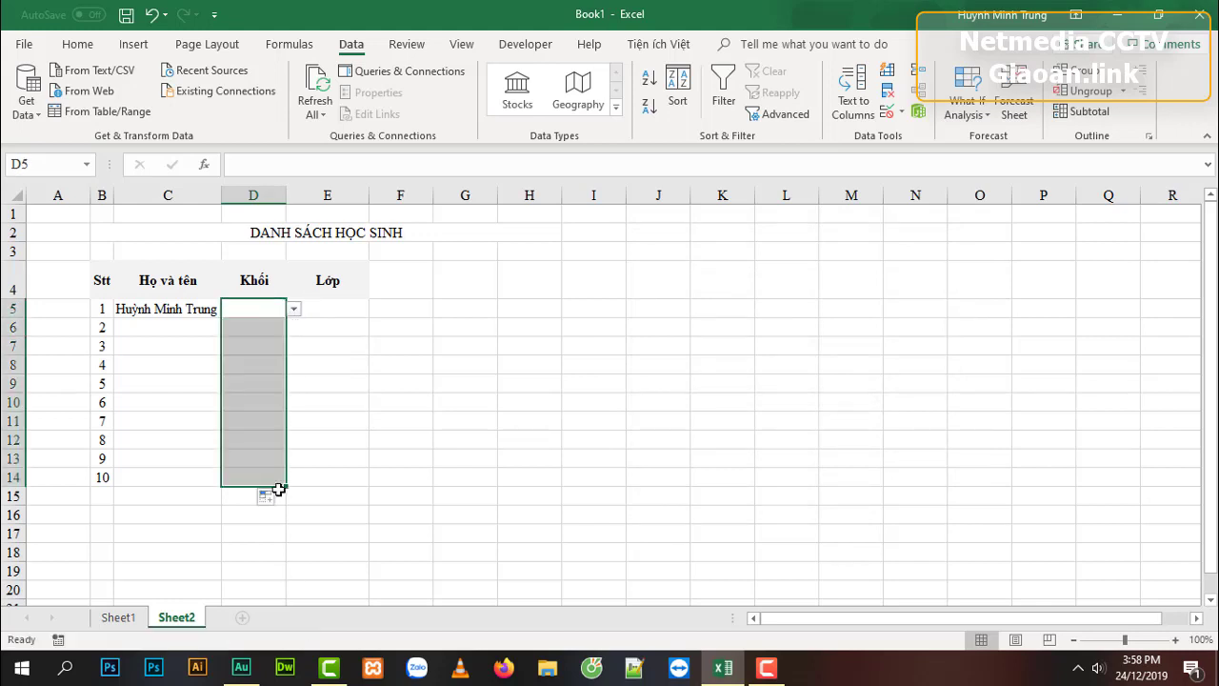
{"action": "left_click", "coordinate": [253, 388]}
{"action": "left_click", "coordinate": [294, 386]}
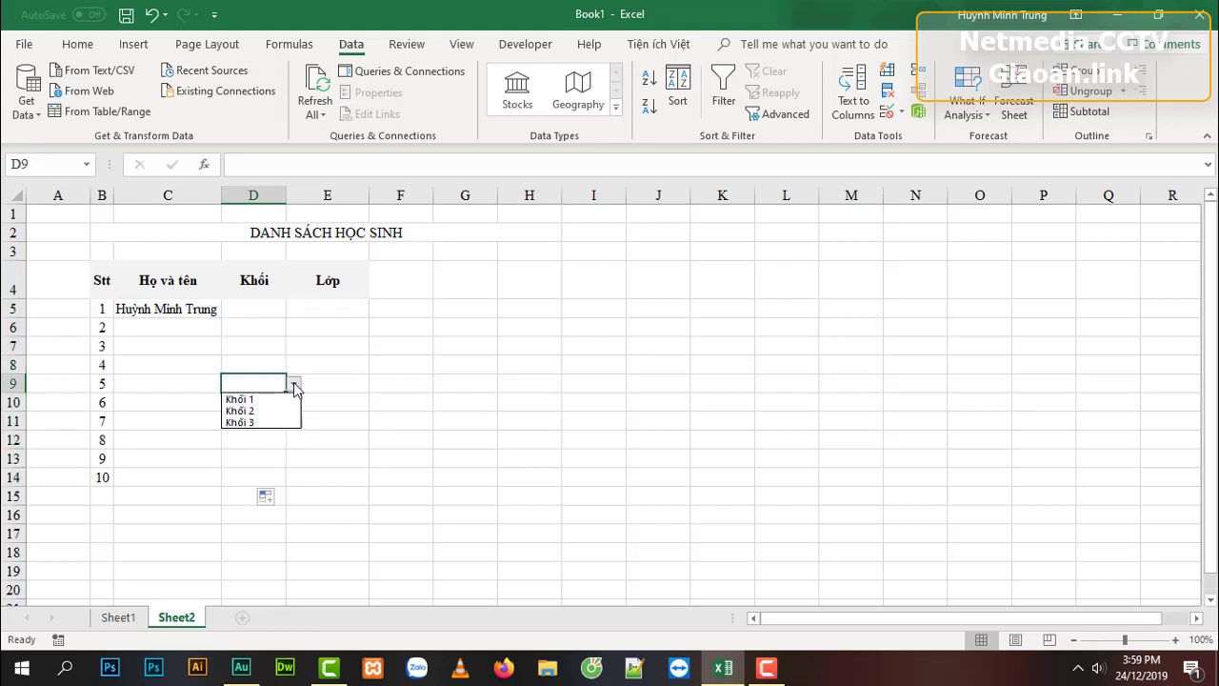
{"action": "left_click", "coordinate": [255, 314]}
Set the first student's Khối in D5 to Khối 1.
{"action": "left_click", "coordinate": [257, 310]}
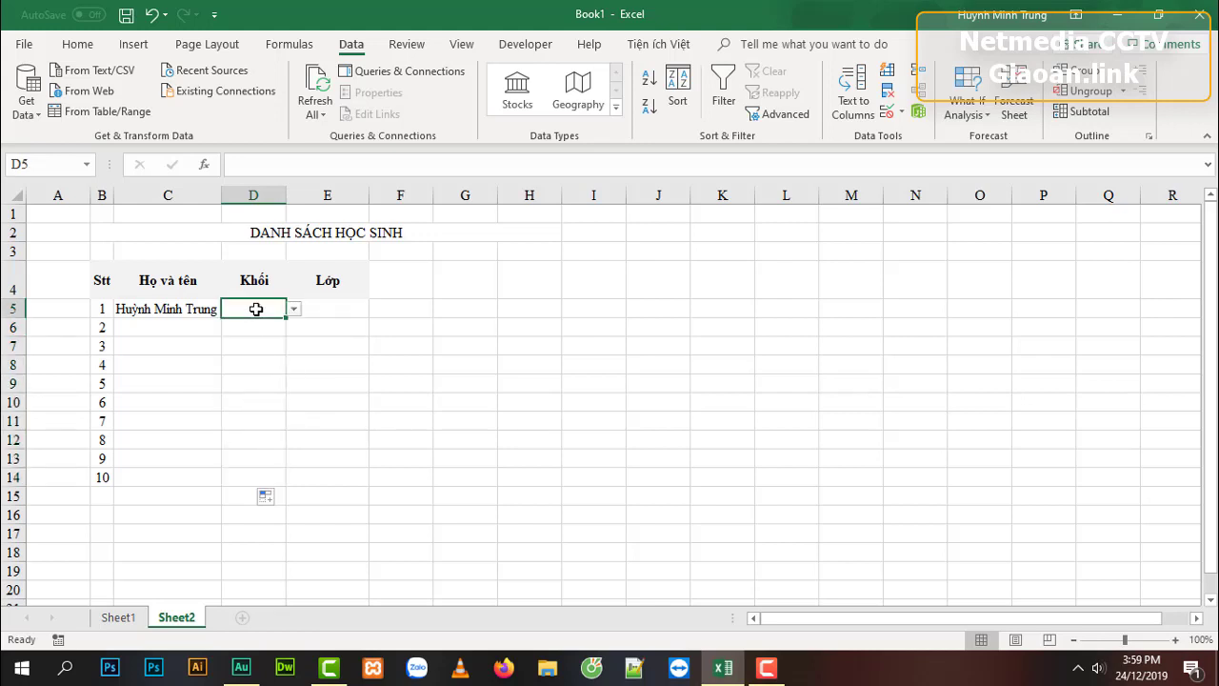
{"action": "left_click", "coordinate": [294, 308]}
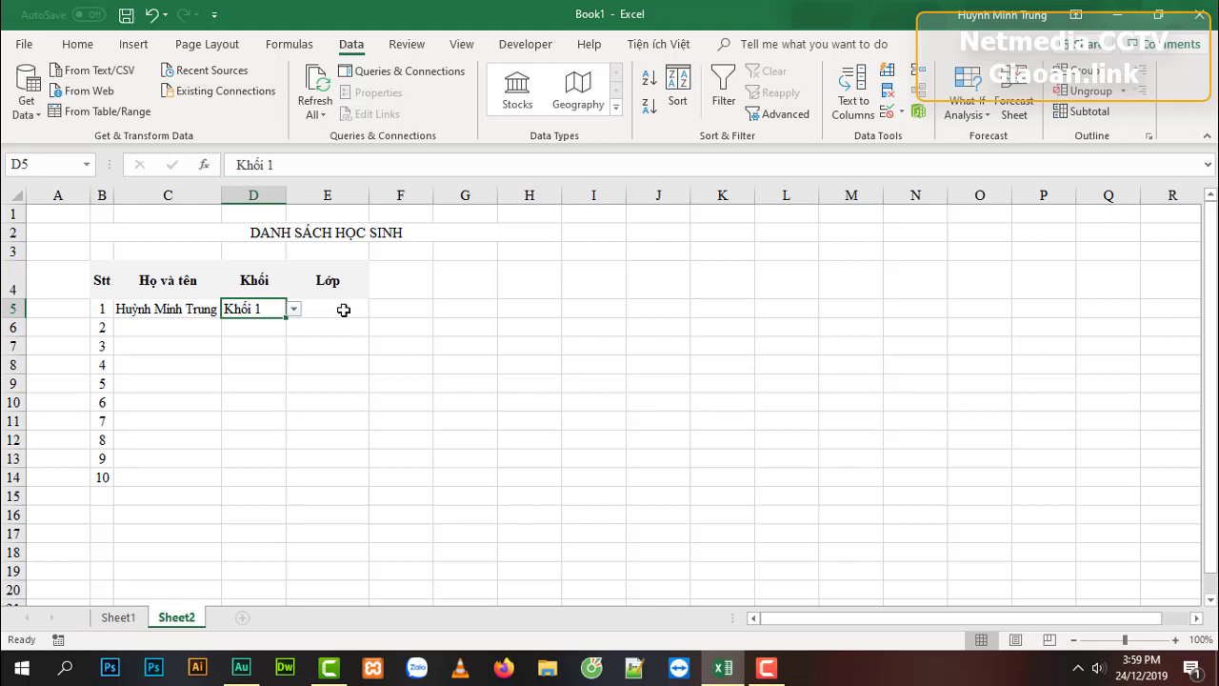
{"action": "left_click", "coordinate": [343, 308]}
{"action": "left_click", "coordinate": [329, 334]}
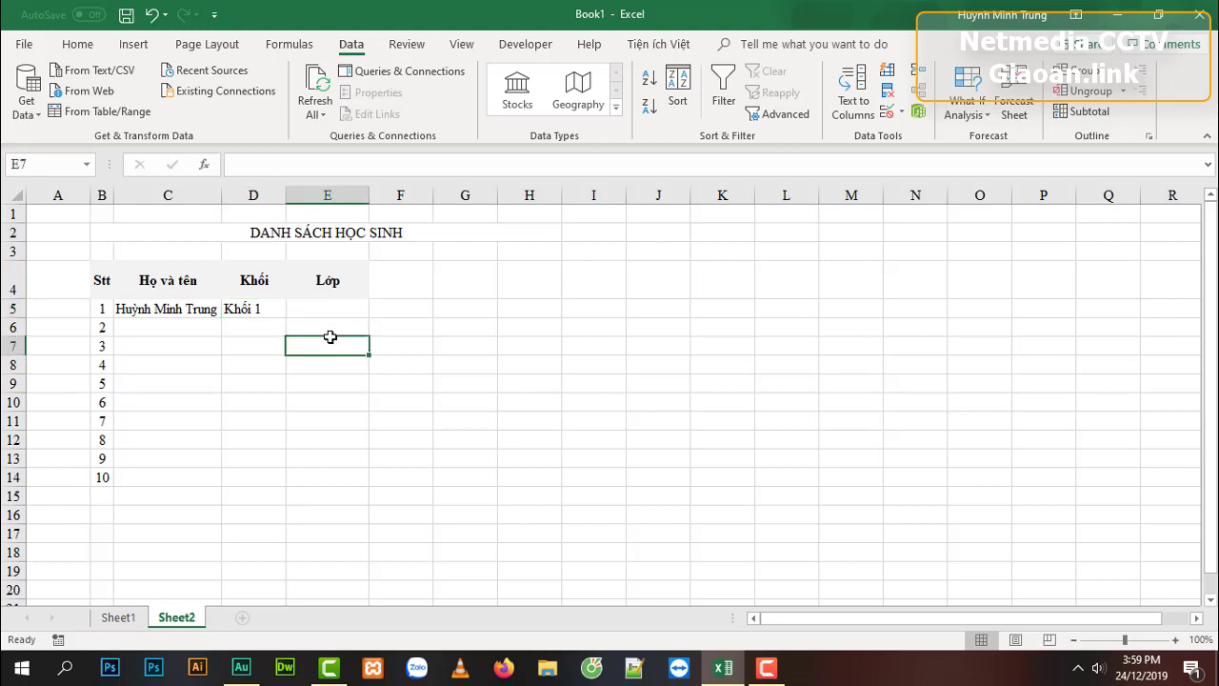
{"action": "left_click", "coordinate": [322, 308]}
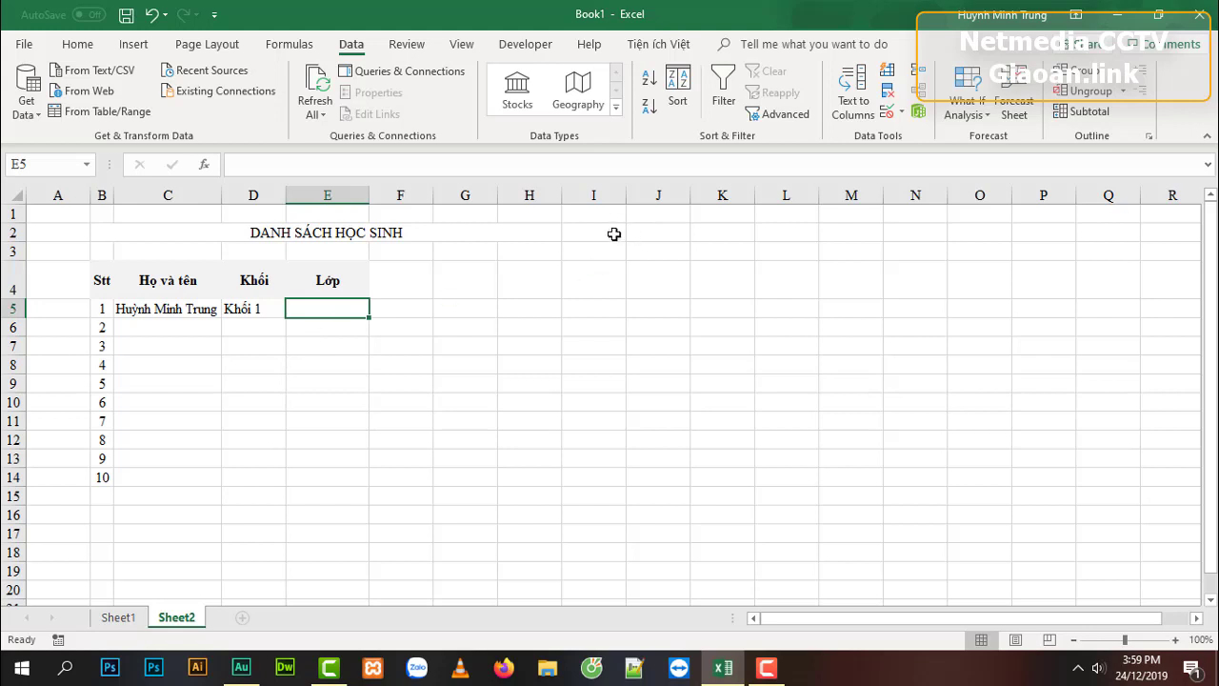
Open Data Validation for E5 and set Allow to List.
{"action": "left_click", "coordinate": [902, 113]}
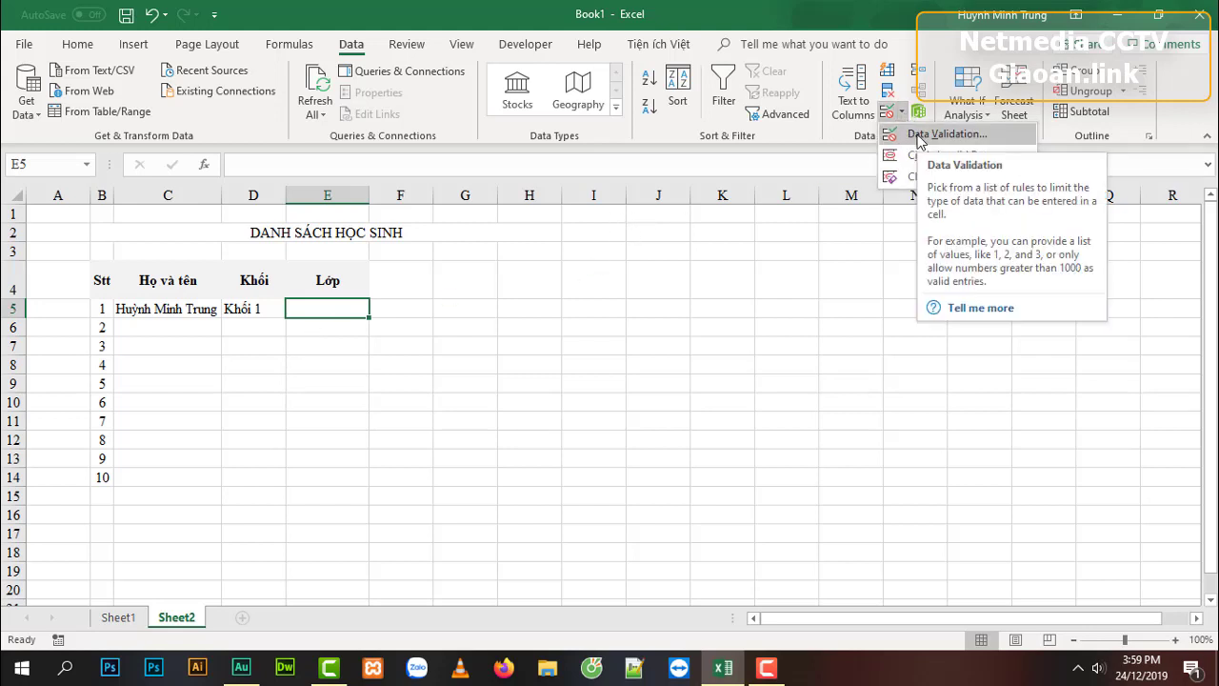
{"action": "left_click", "coordinate": [921, 134]}
{"action": "left_click", "coordinate": [722, 327]}
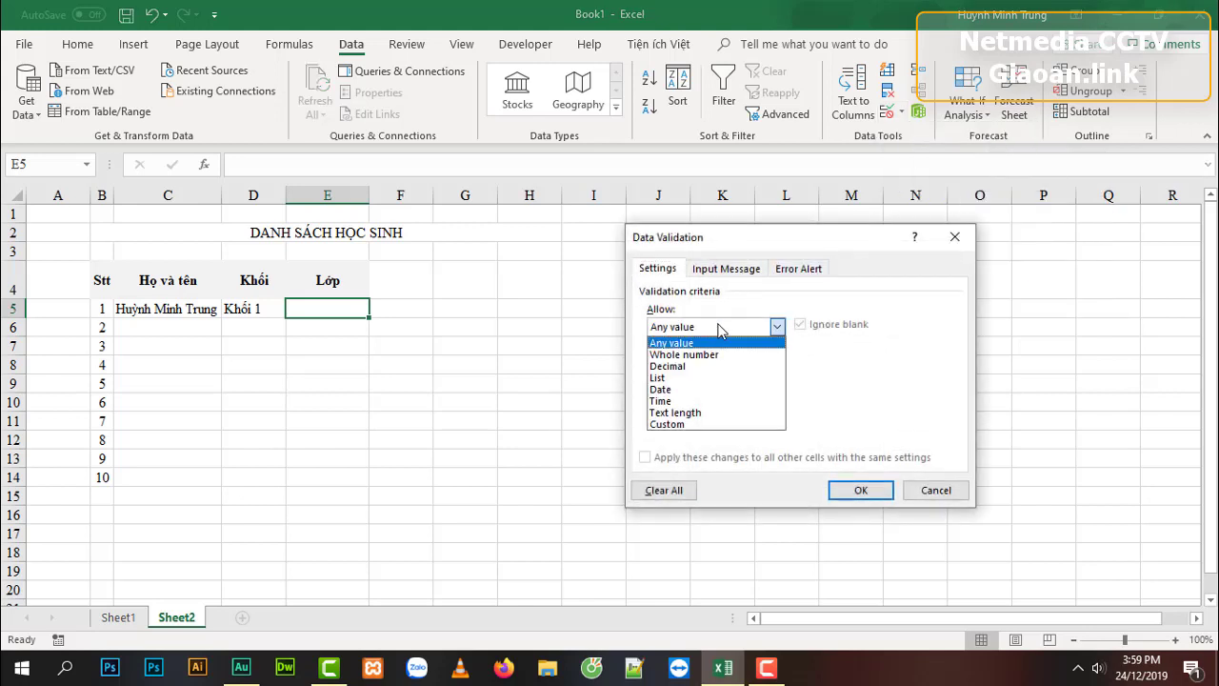
{"action": "left_click", "coordinate": [686, 378]}
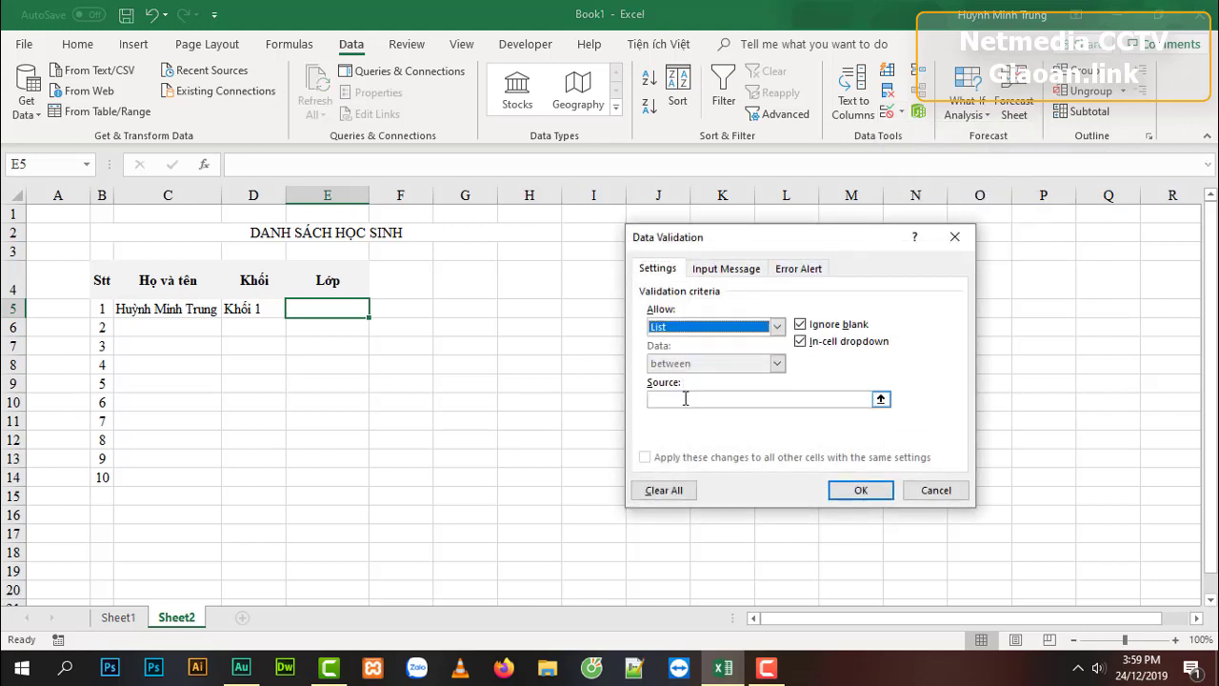
Enter a nested IF source choosing khoi1, khoi2 or khoi3 based on D5's Khối.
{"action": "left_click", "coordinate": [685, 398]}
{"action": "type", "text": "=if("}
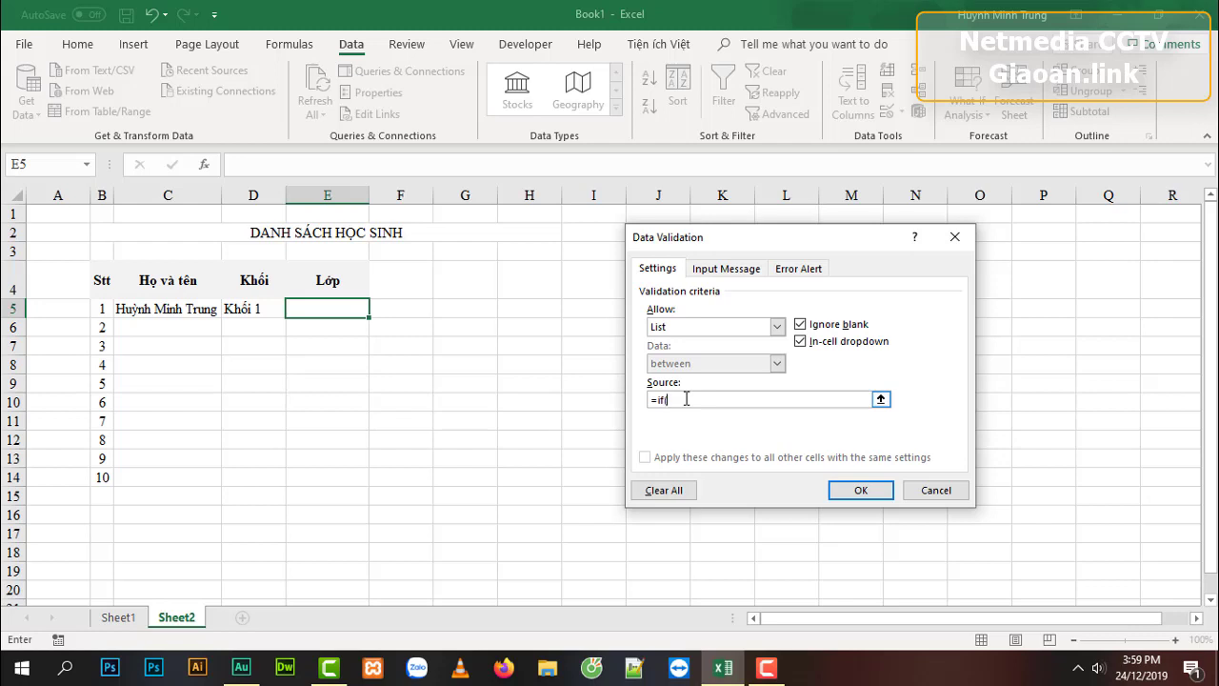
{"action": "left_click", "coordinate": [255, 310]}
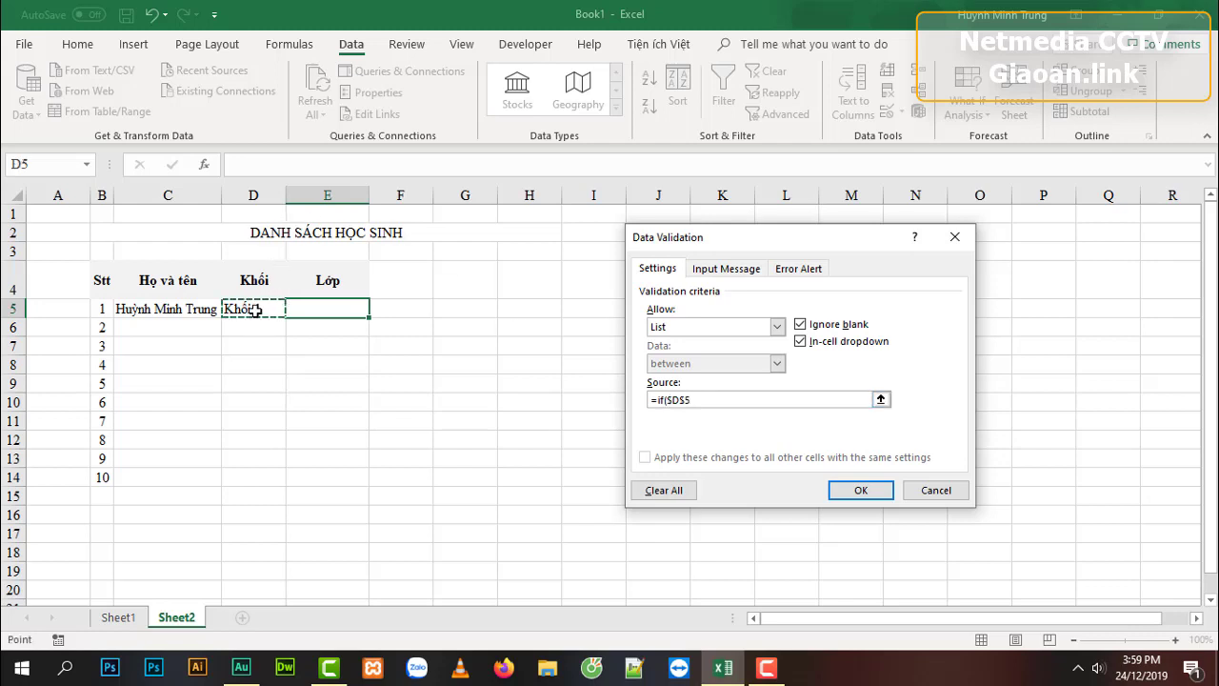
{"action": "left_click", "coordinate": [682, 399]}
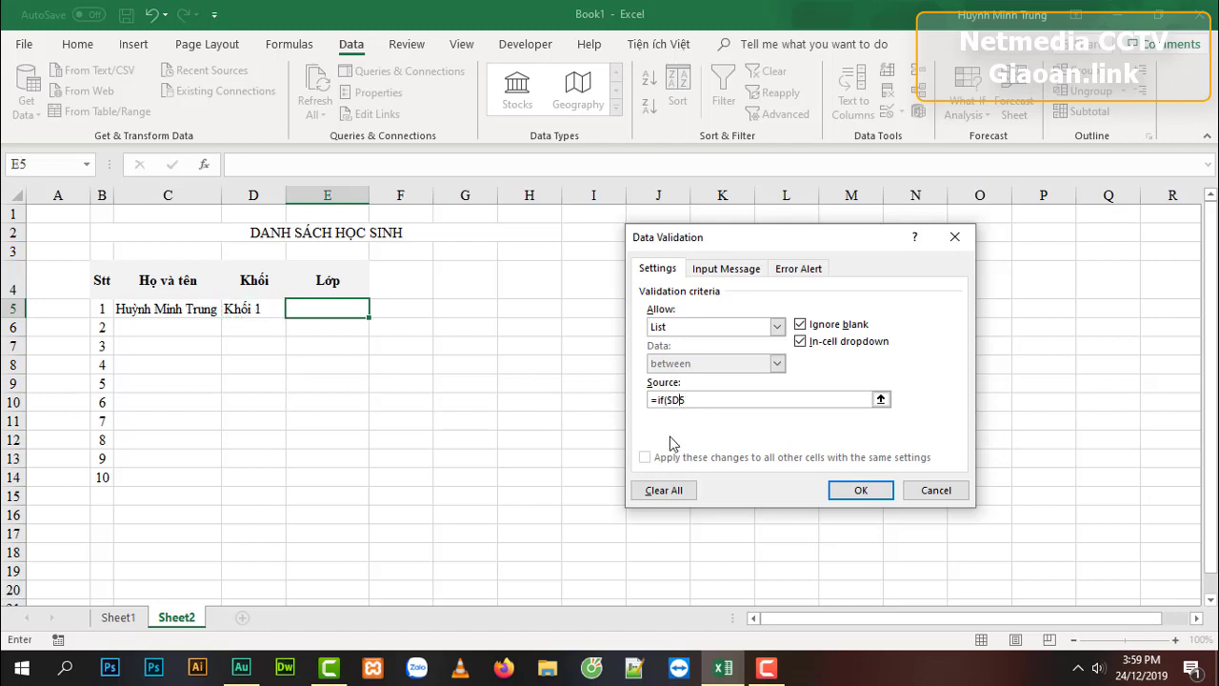
{"action": "key", "text": "Left"}
{"action": "key", "text": "BackSpace"}
{"action": "type", "text": "\""}
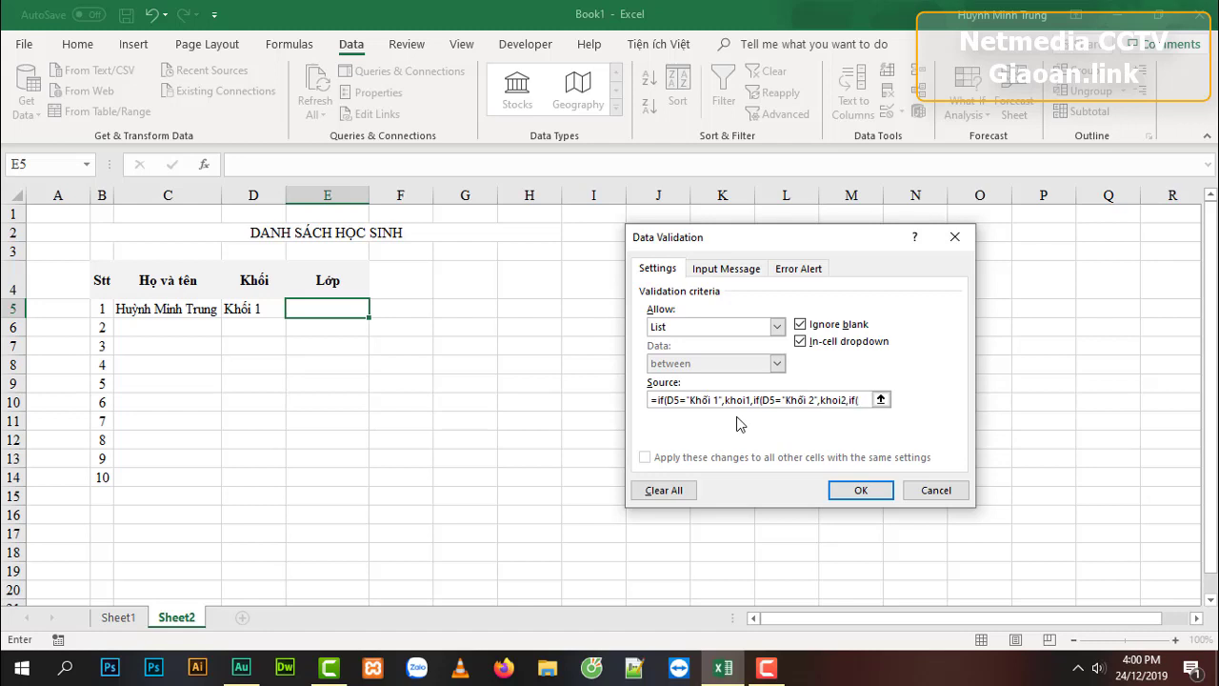
{"action": "type", "text": "5=\"Khối 3"}
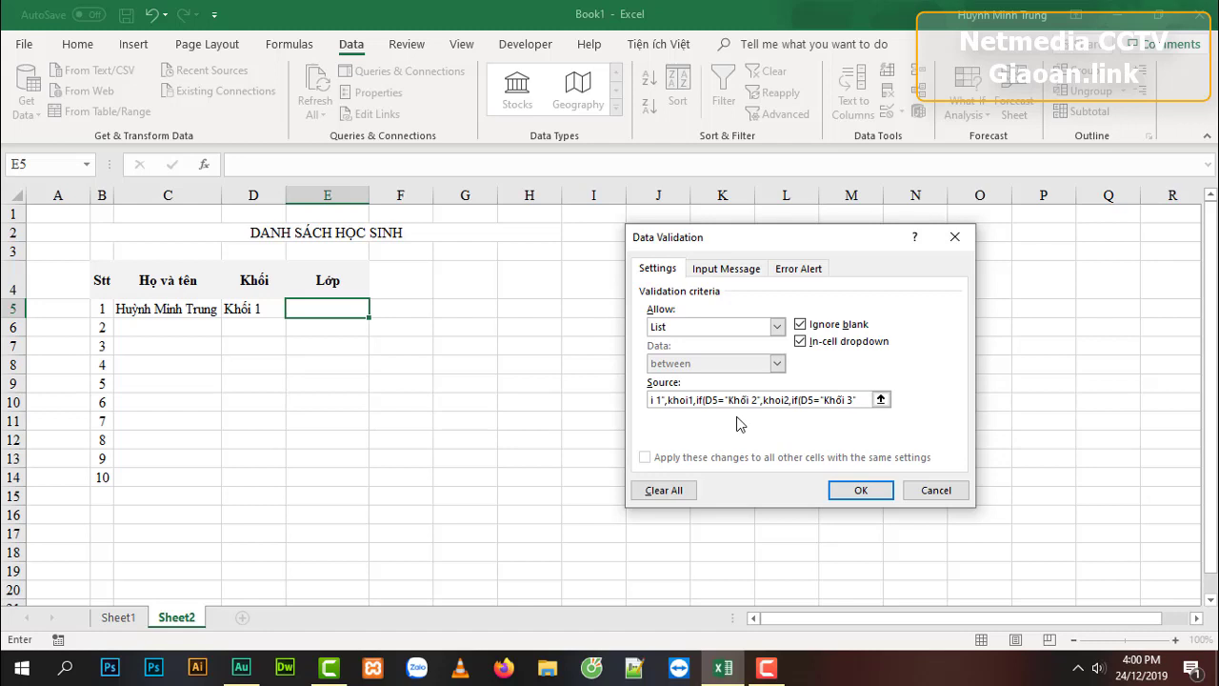
{"action": "type", "text": "khoi3,\"\")))"}
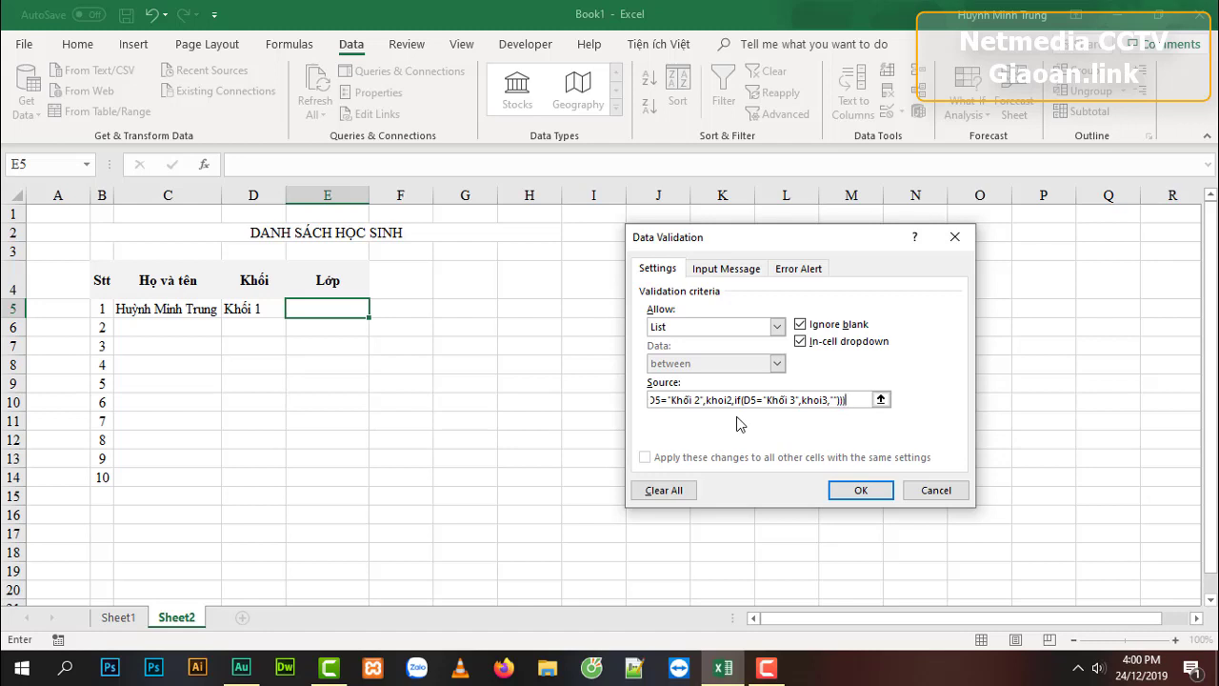
Confirm E5's dependent list and check its Lớp choices for Khối 1.
{"action": "key", "text": "Return"}
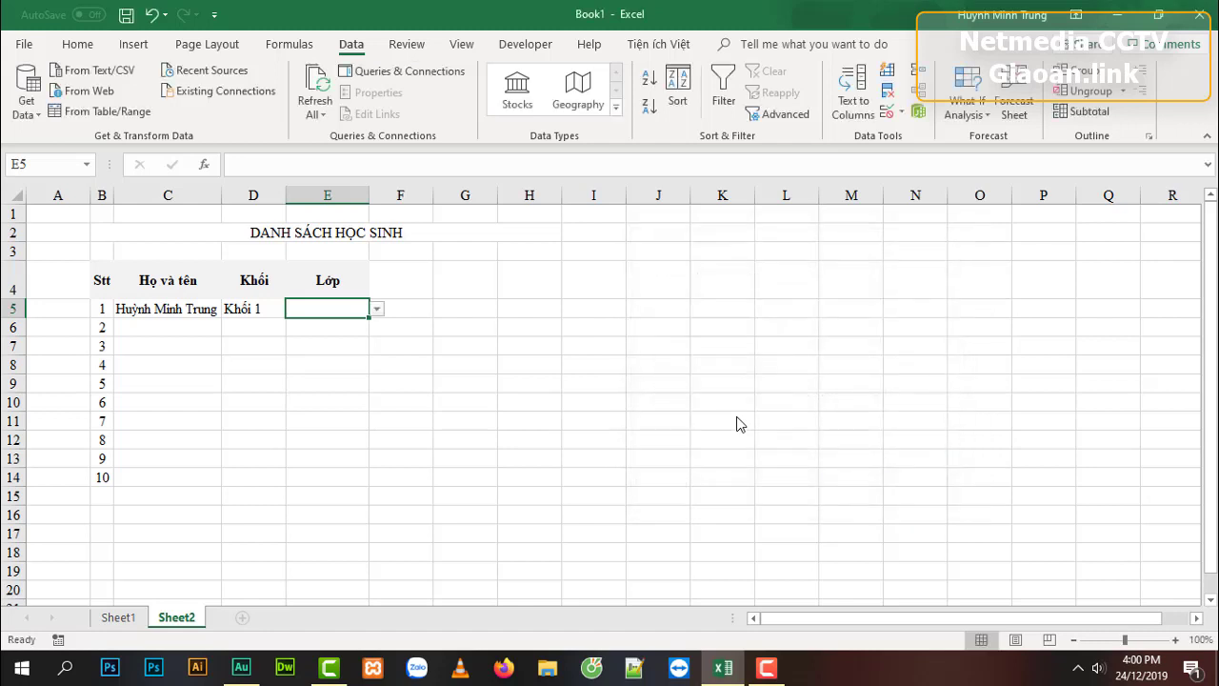
{"action": "left_click", "coordinate": [349, 367]}
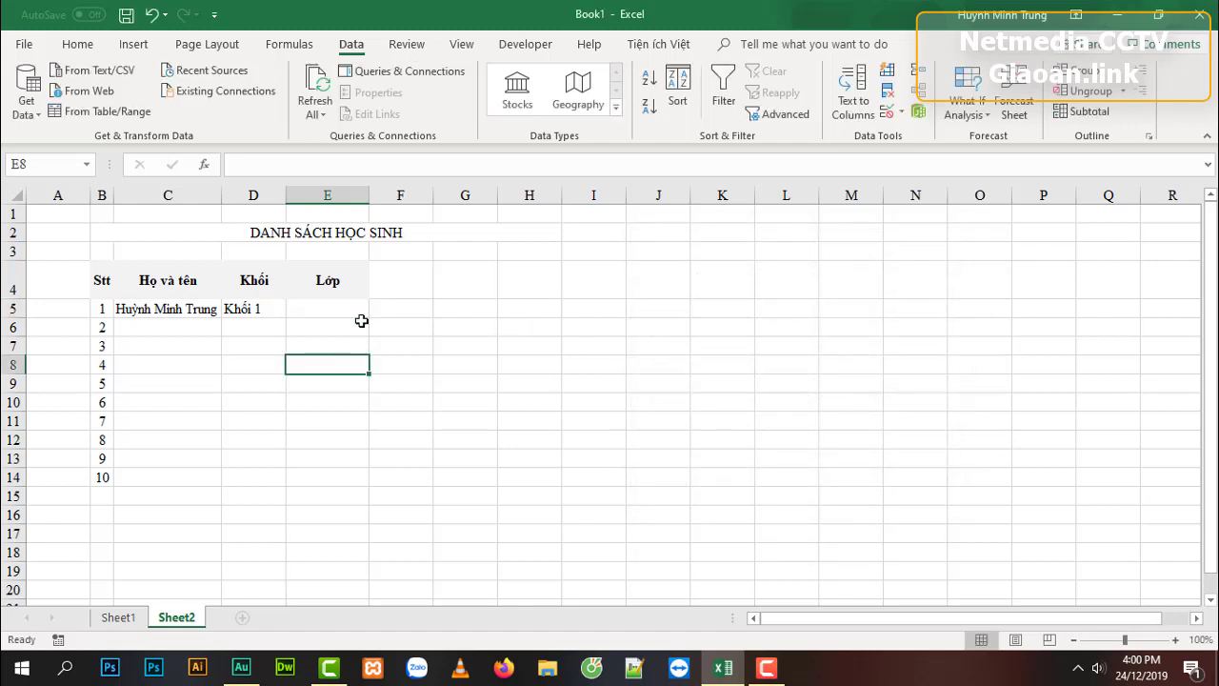
{"action": "left_click", "coordinate": [364, 311]}
{"action": "left_click", "coordinate": [378, 312]}
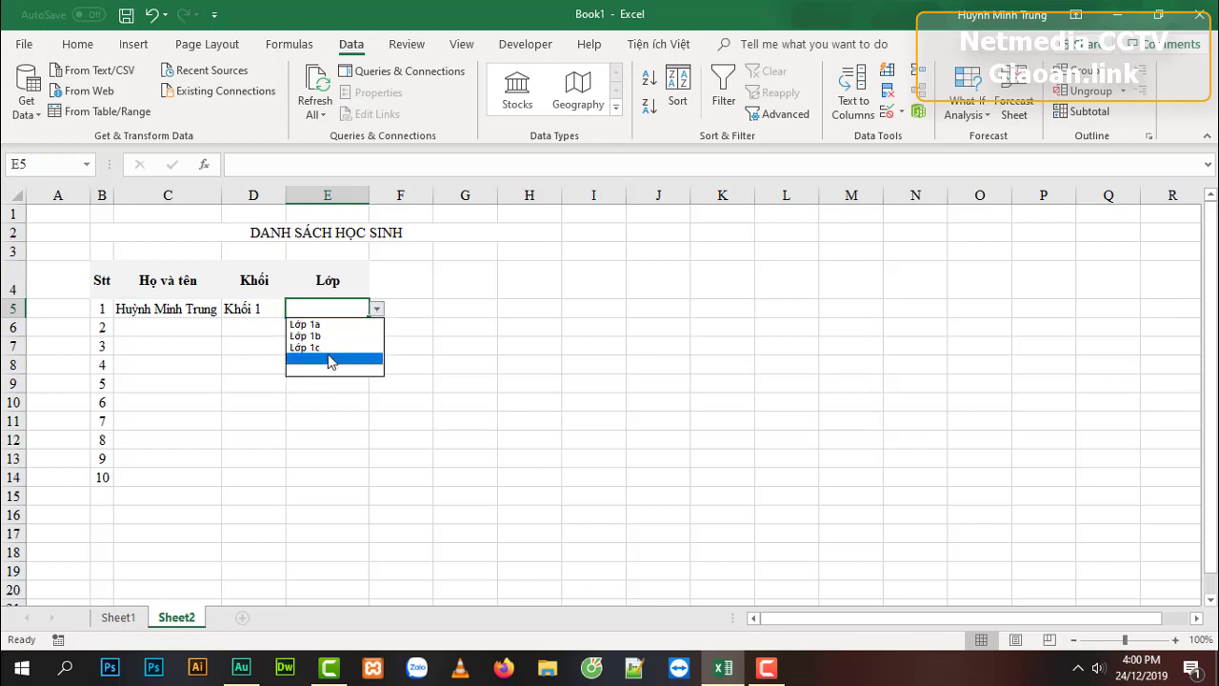
{"action": "left_click", "coordinate": [264, 309]}
Change the first student's Khối to Khối 2 and check E5's updated Lớp choices.
{"action": "left_click", "coordinate": [267, 309]}
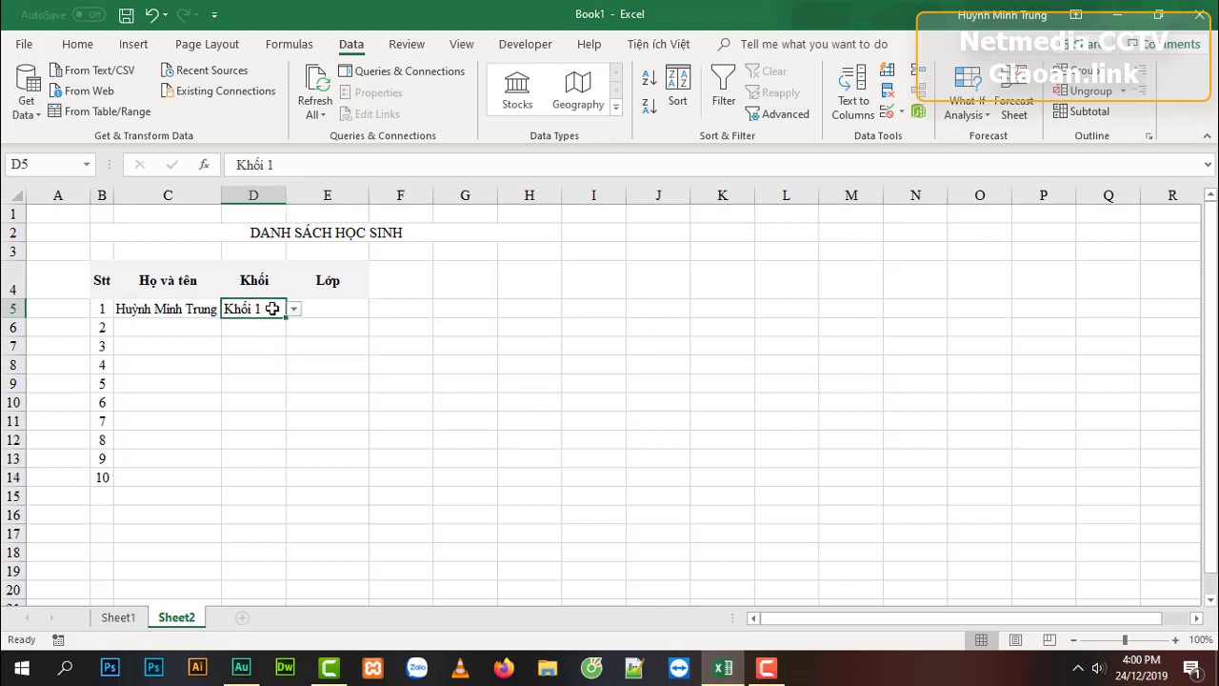
{"action": "left_click", "coordinate": [294, 310]}
{"action": "left_click", "coordinate": [241, 335]}
{"action": "left_click", "coordinate": [329, 312]}
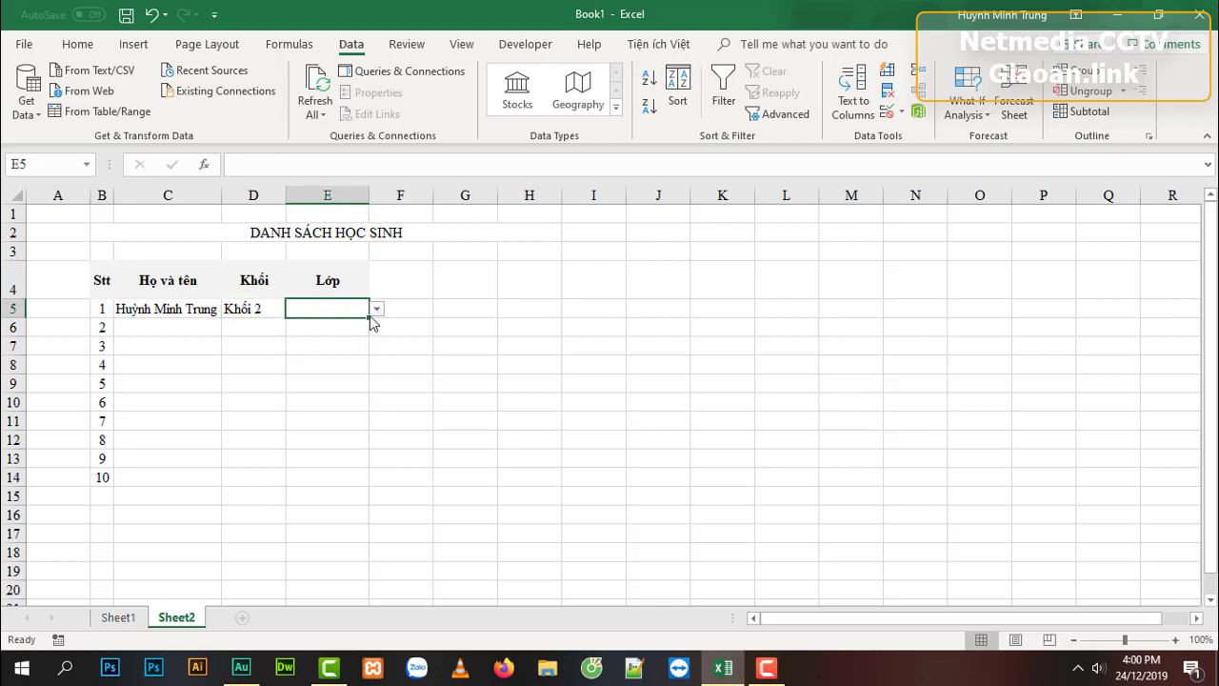
{"action": "left_click", "coordinate": [377, 310]}
{"action": "left_click", "coordinate": [252, 337]}
Copy E5's dependent Lớp dropdown down to E14.
{"action": "left_click_drag", "start_coordinate": [369, 317], "coordinate": [375, 484]}
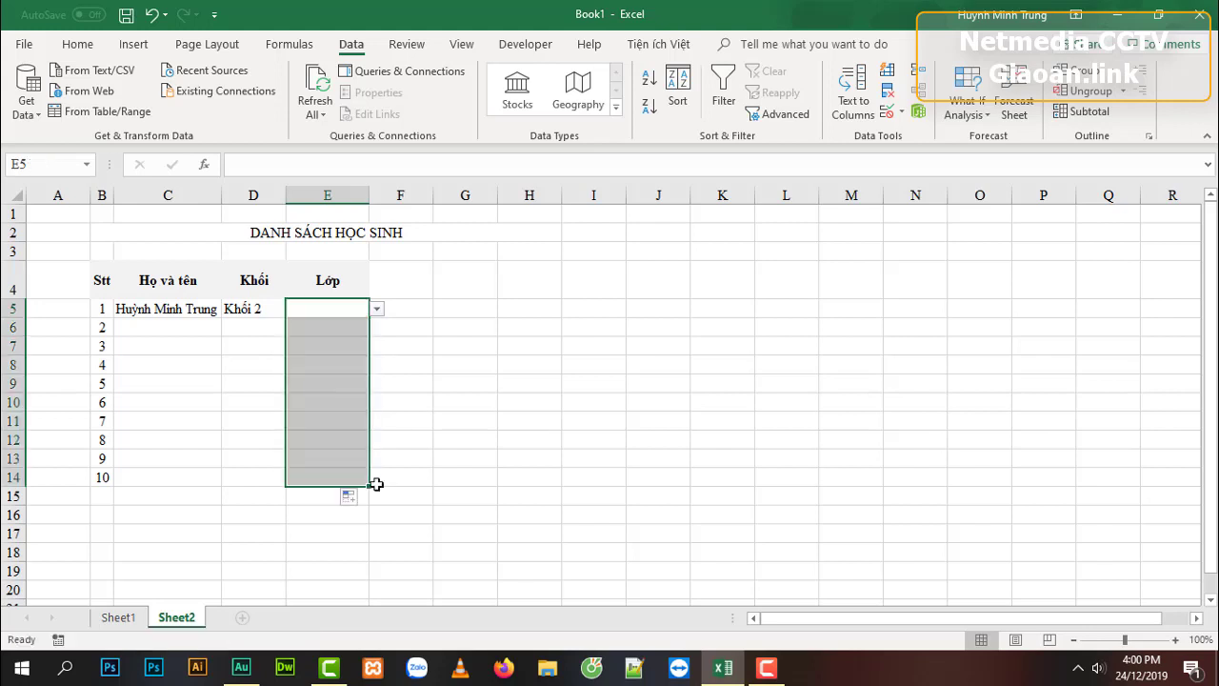
{"action": "left_click", "coordinate": [249, 438]}
{"action": "left_click", "coordinate": [325, 309]}
{"action": "left_click", "coordinate": [333, 343]}
{"action": "left_click", "coordinate": [316, 398]}
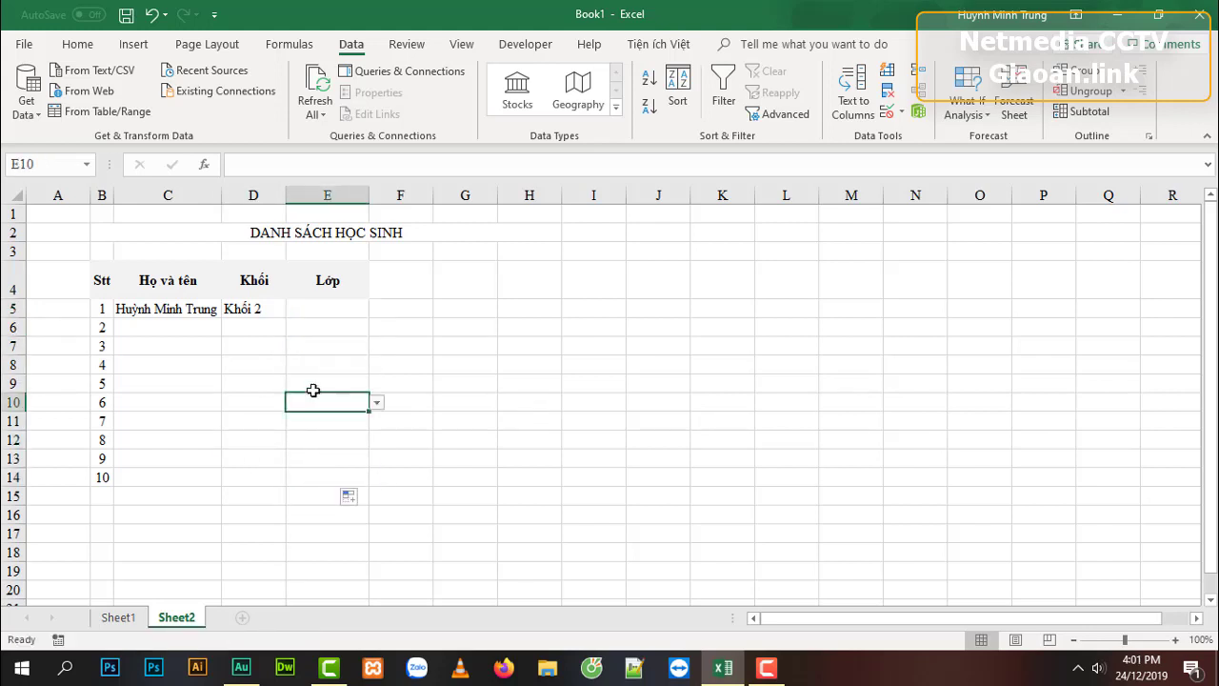
{"action": "left_click", "coordinate": [265, 364]}
{"action": "left_click", "coordinate": [251, 303]}
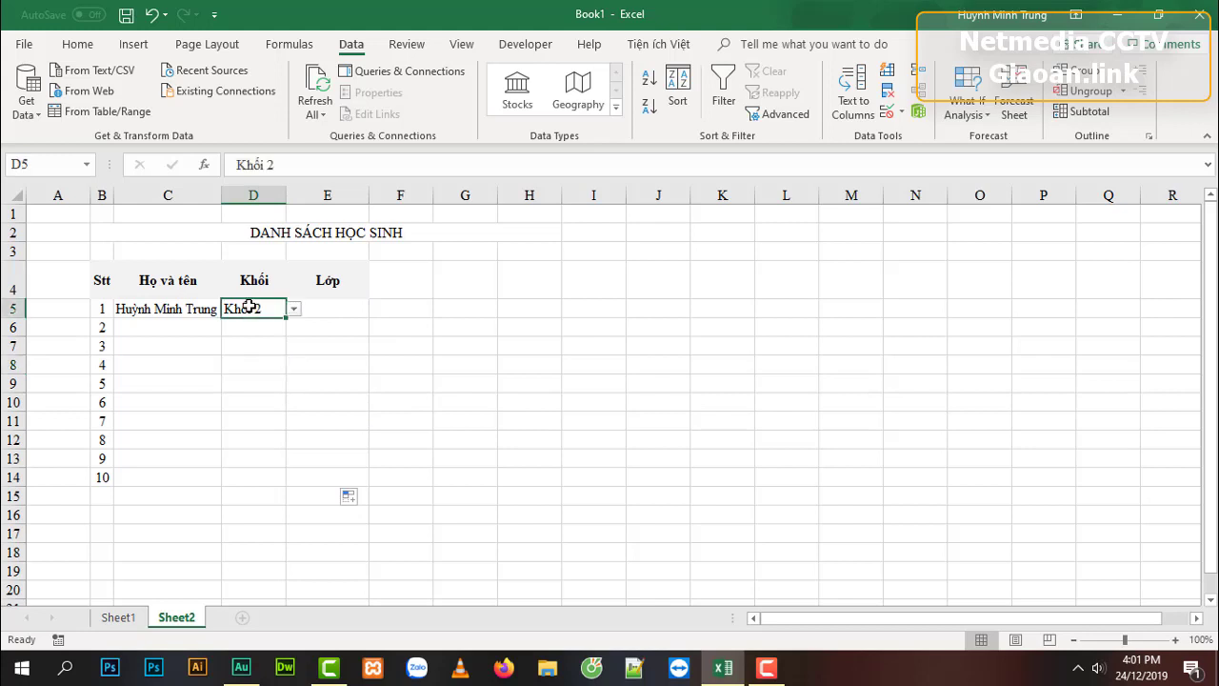
Center the Khối column D entries, then select the B4:E14 student table.
{"action": "left_click", "coordinate": [253, 196]}
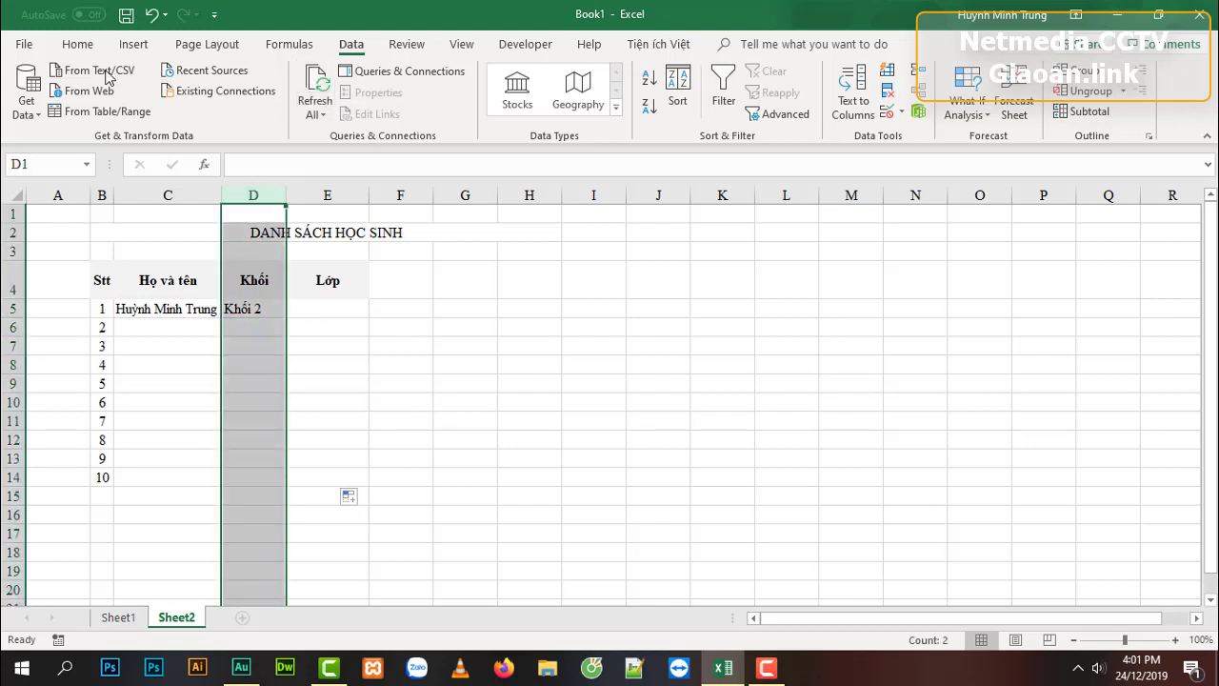
{"action": "left_click", "coordinate": [85, 45]}
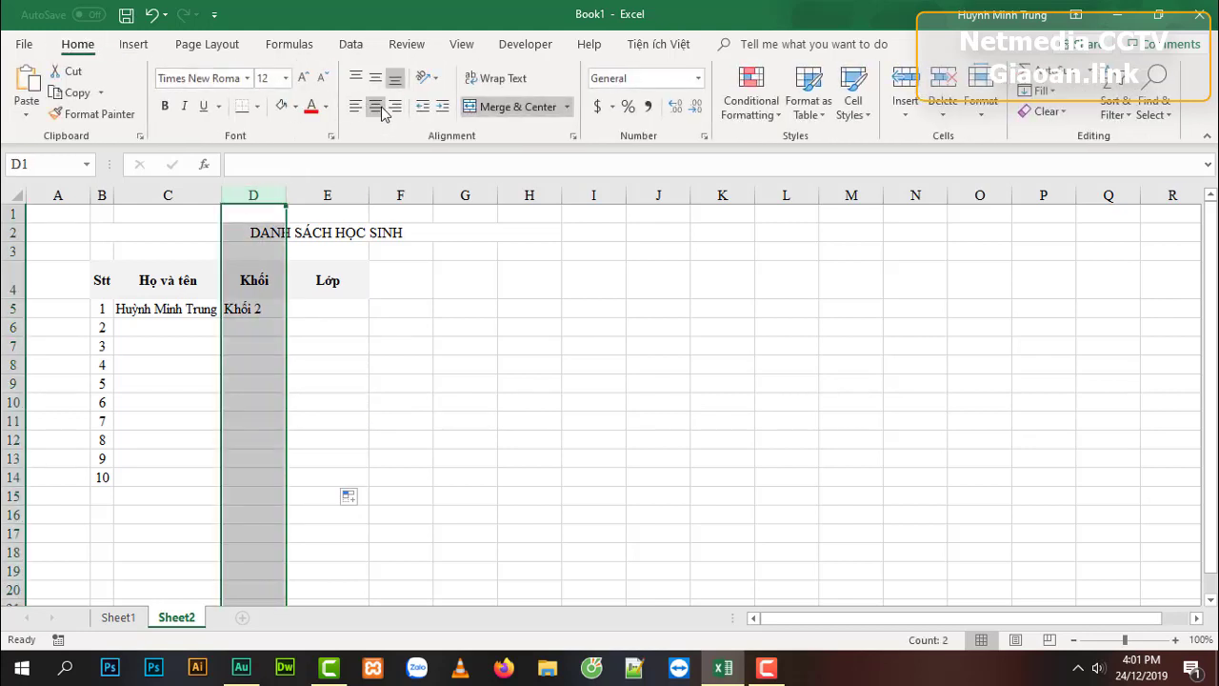
{"action": "left_click", "coordinate": [382, 107]}
{"action": "left_click", "coordinate": [327, 195]}
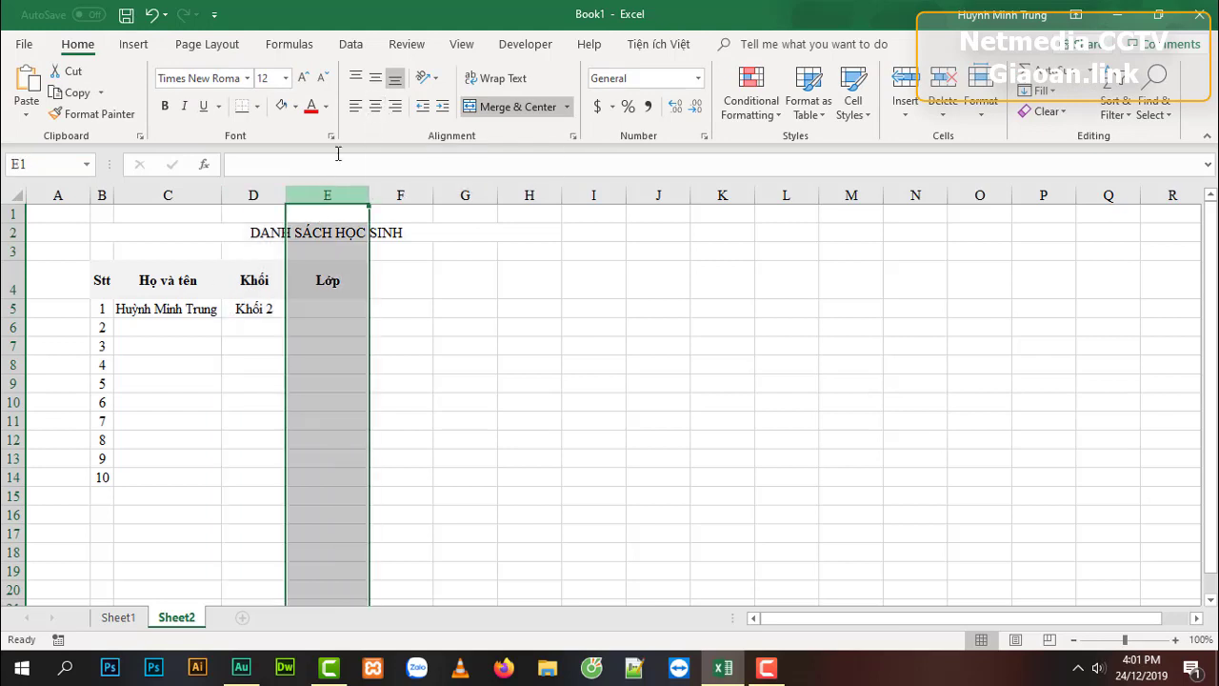
{"action": "left_click", "coordinate": [377, 108]}
{"action": "left_click", "coordinate": [321, 364]}
{"action": "mouse_move", "coordinate": [104, 286]}
{"action": "left_mouse_down"}
{"action": "mouse_move", "coordinate": [328, 432]}
{"action": "mouse_move", "coordinate": [334, 478]}
{"action": "left_mouse_up"}
In Format Cells' Border settings, choose a dark blue double line style.
{"action": "right_click", "coordinate": [334, 478]}
{"action": "left_click", "coordinate": [389, 400]}
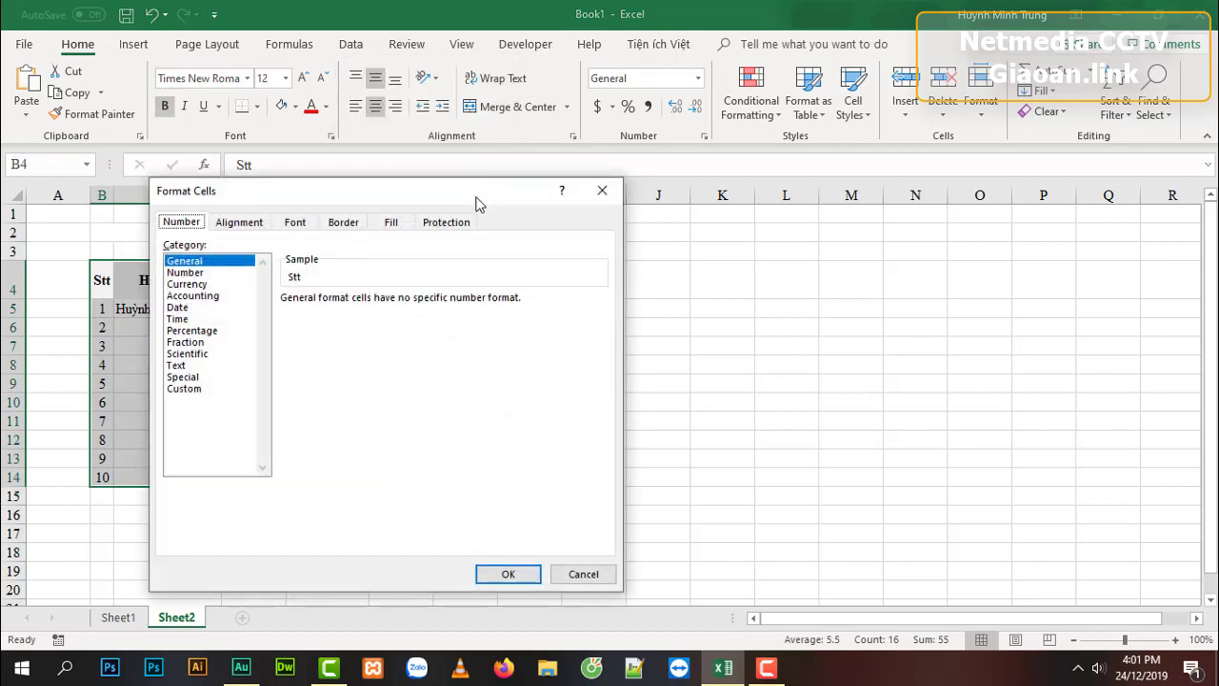
{"action": "left_click_drag", "start_coordinate": [795, 213], "coordinate": [795, 205]}
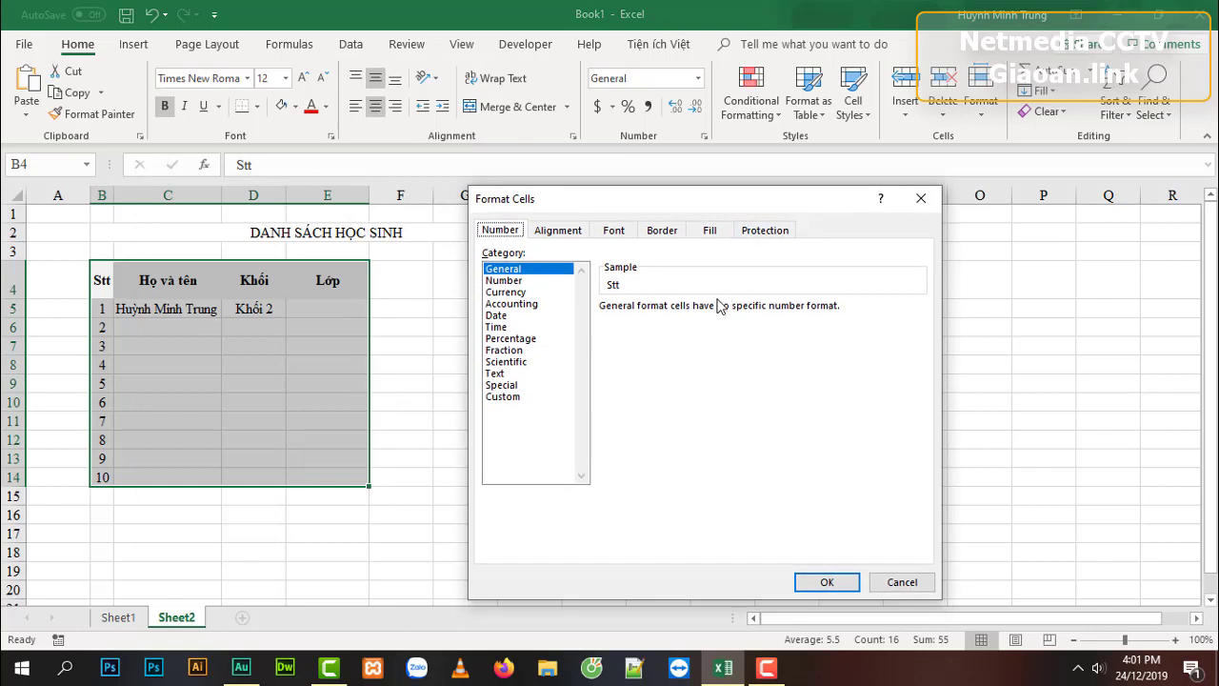
{"action": "left_click", "coordinate": [664, 231]}
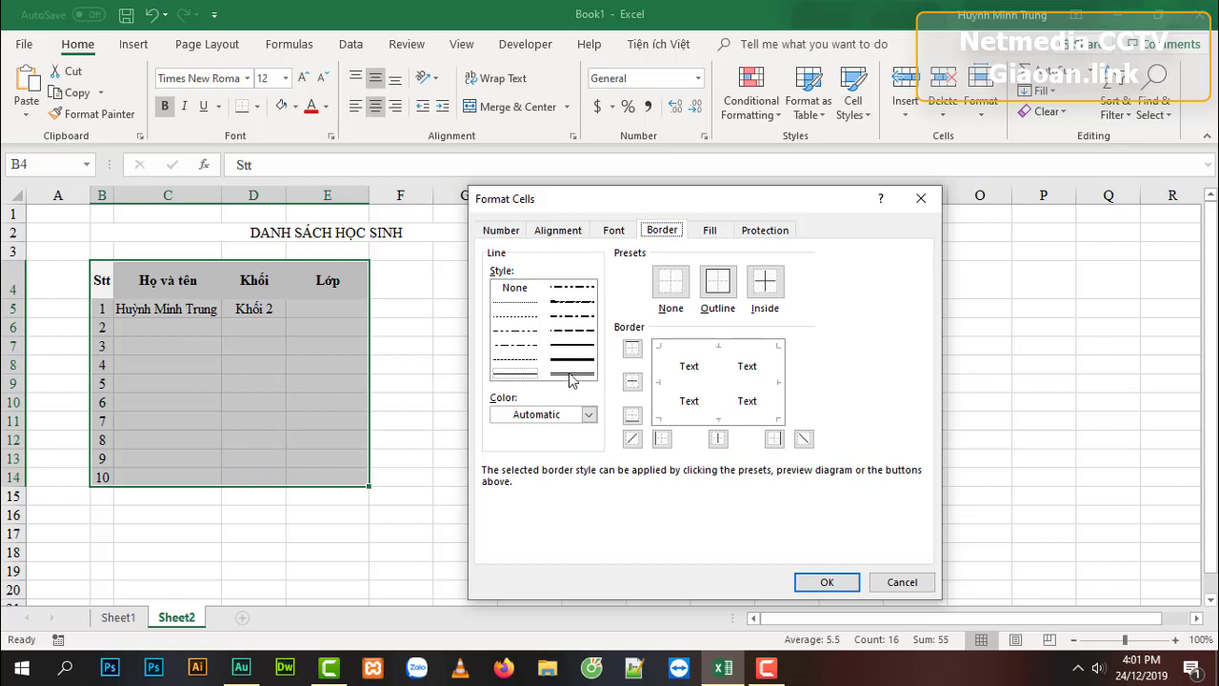
{"action": "left_click", "coordinate": [571, 374]}
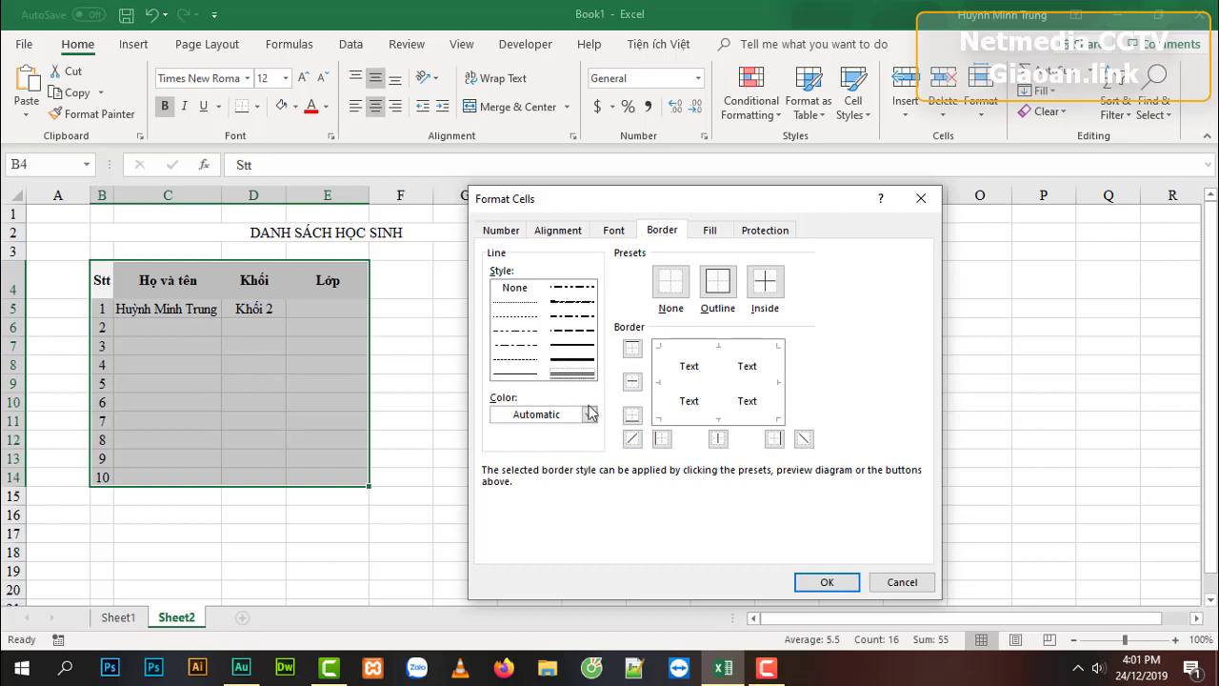
{"action": "left_click", "coordinate": [588, 414]}
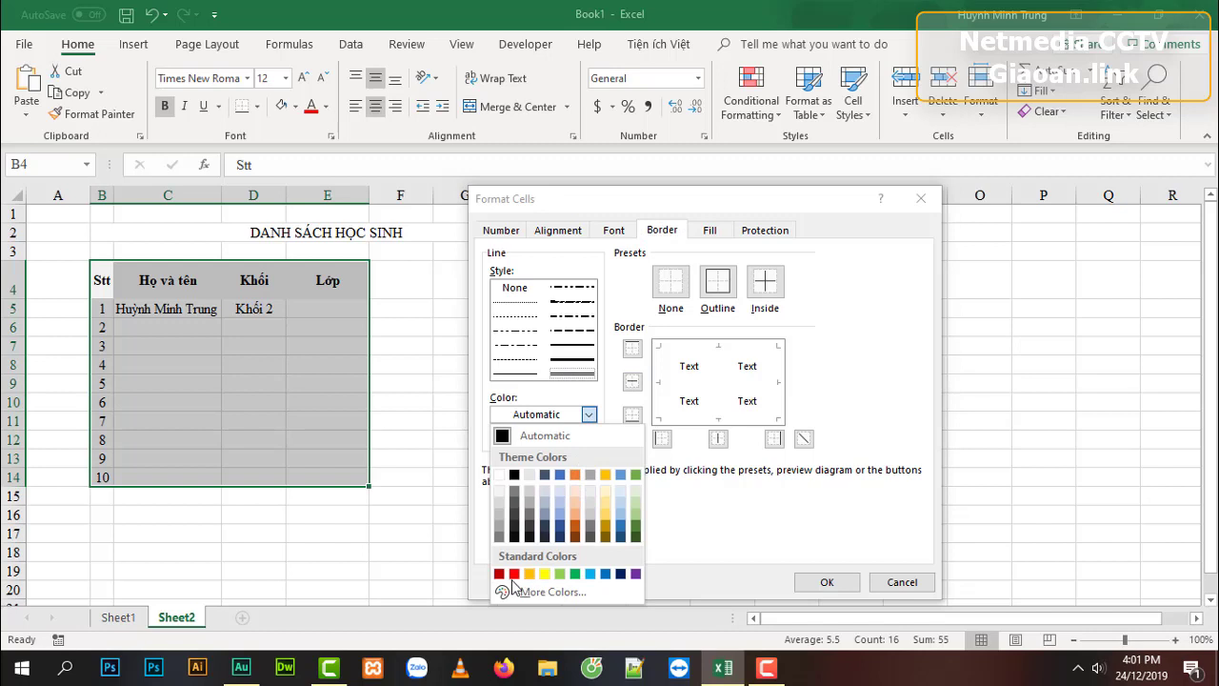
{"action": "left_click", "coordinate": [620, 573]}
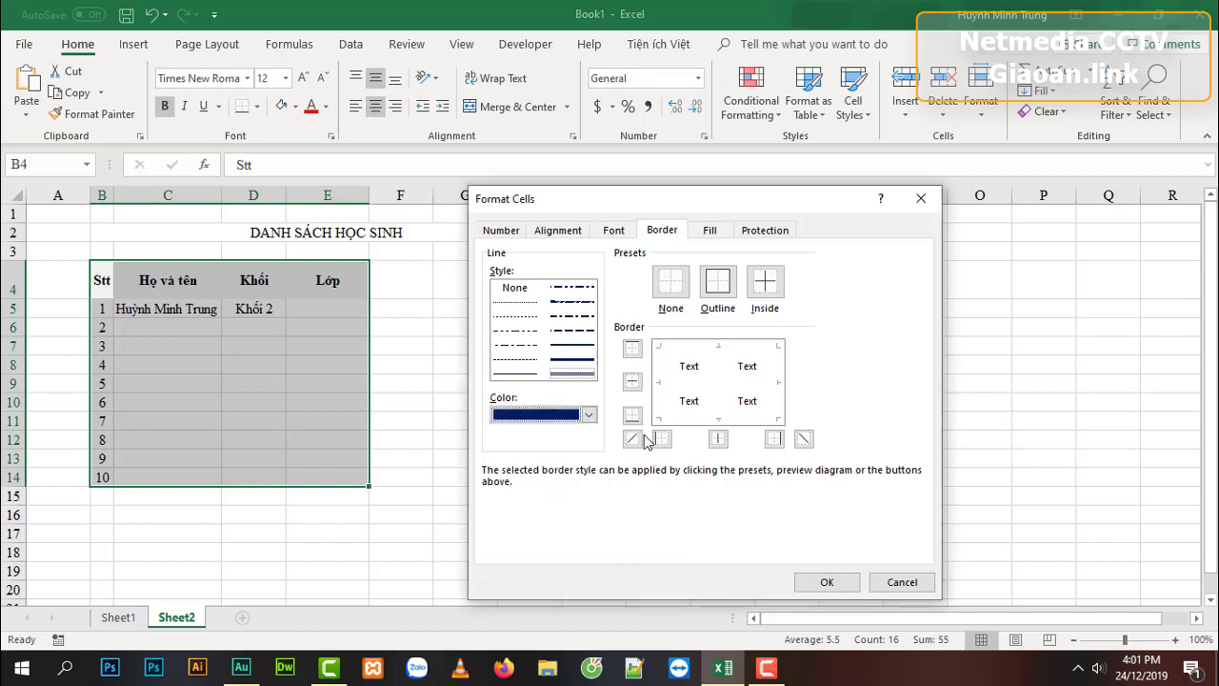
Apply double borders on all four outer edges plus thin inside lines, and confirm.
{"action": "left_click", "coordinate": [632, 415]}
{"action": "left_click", "coordinate": [660, 440]}
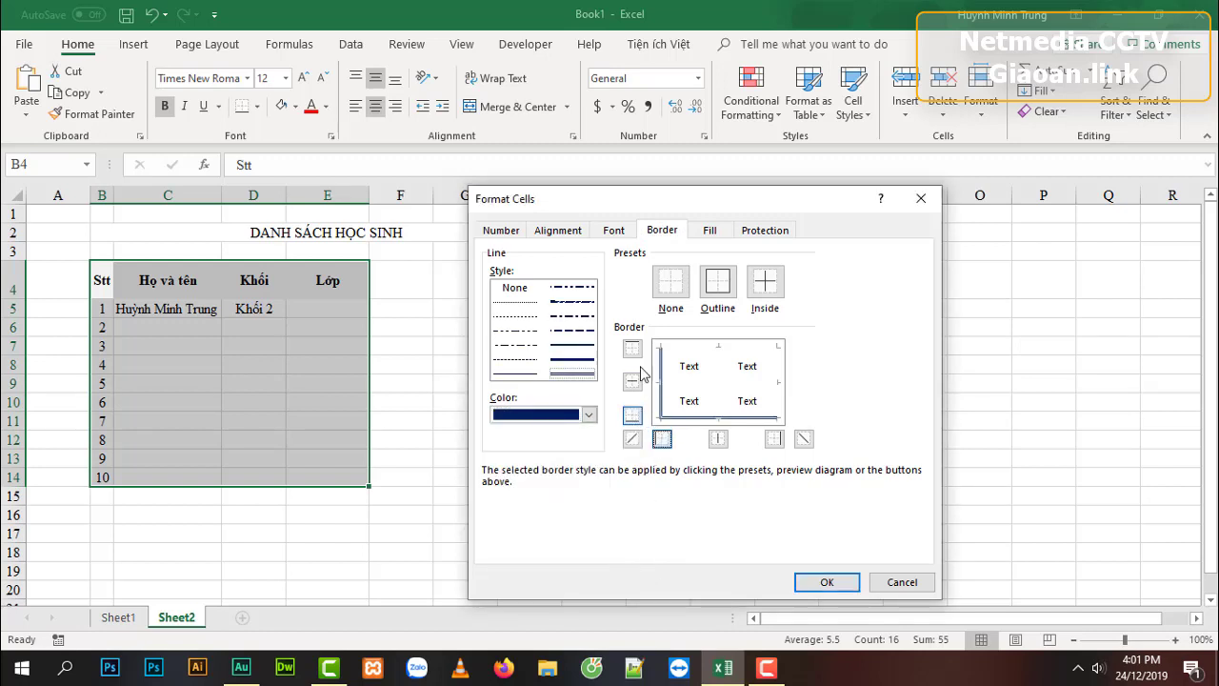
{"action": "left_click", "coordinate": [631, 349]}
{"action": "left_click", "coordinate": [773, 439]}
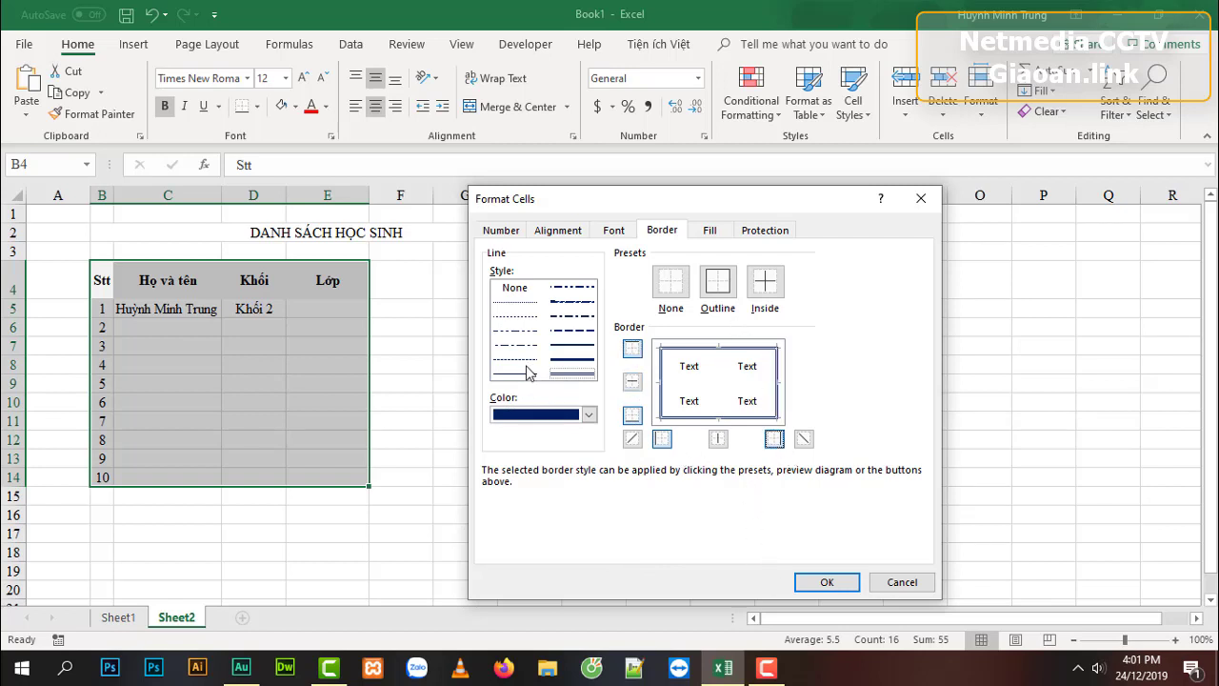
{"action": "left_click", "coordinate": [523, 374]}
{"action": "left_click", "coordinate": [633, 382]}
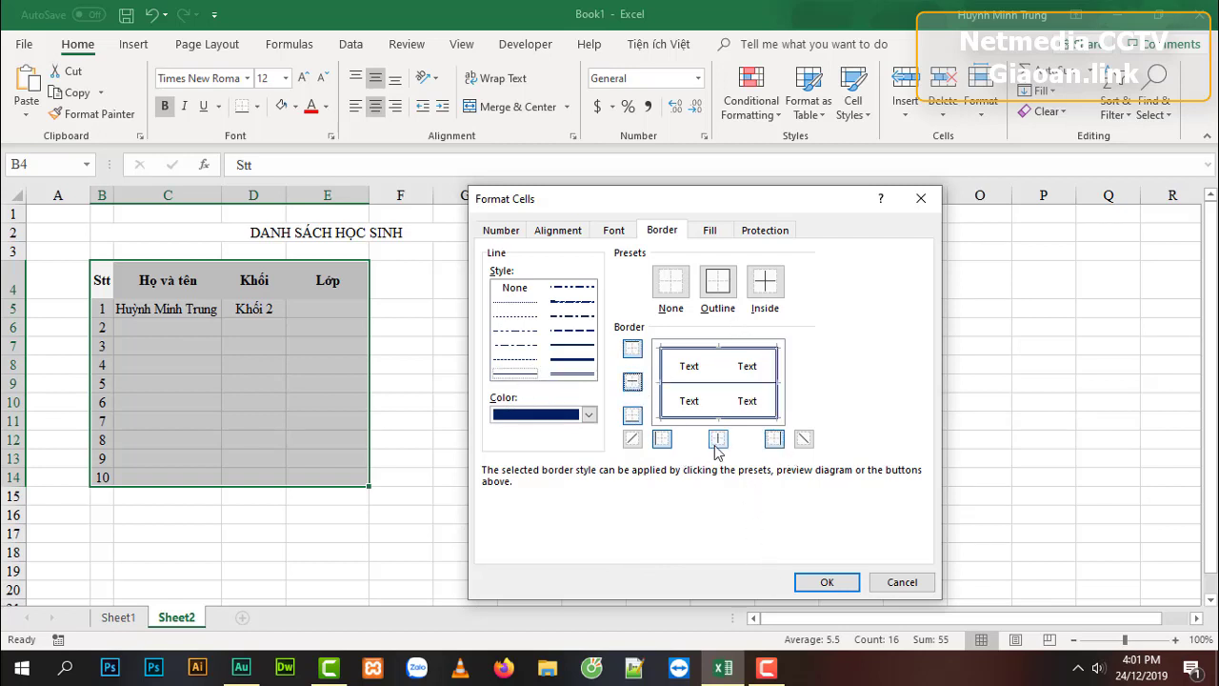
{"action": "left_click", "coordinate": [718, 439]}
{"action": "left_click", "coordinate": [816, 584]}
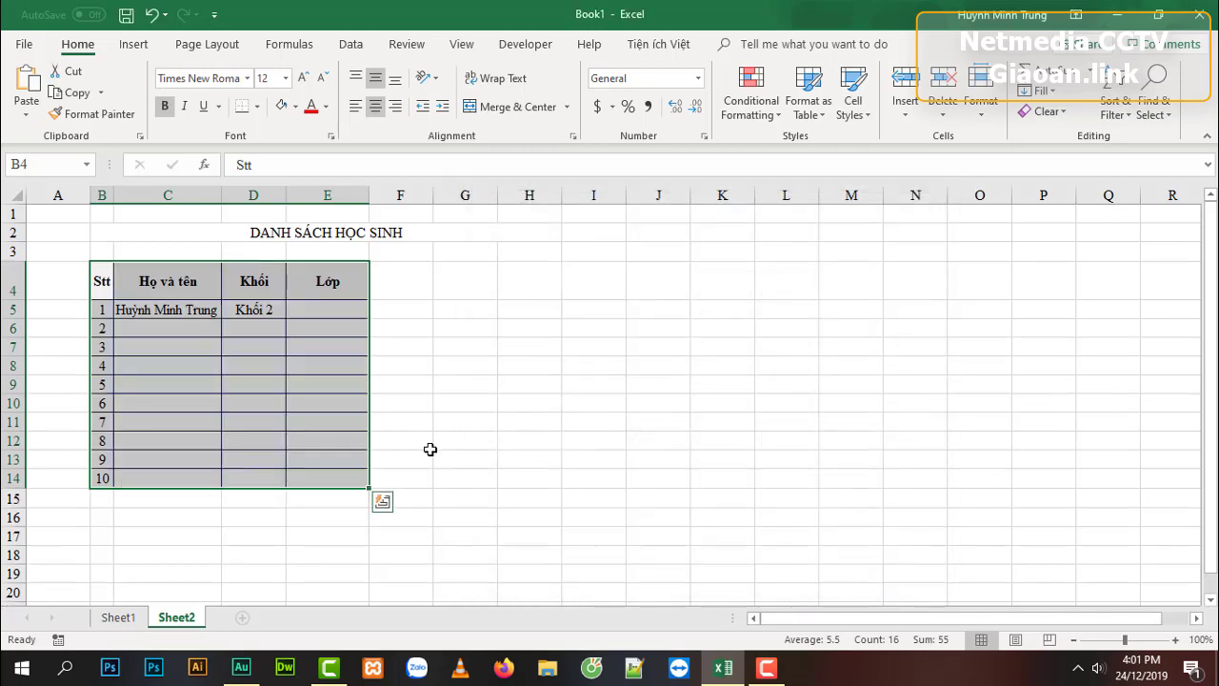
{"action": "left_click", "coordinate": [386, 421]}
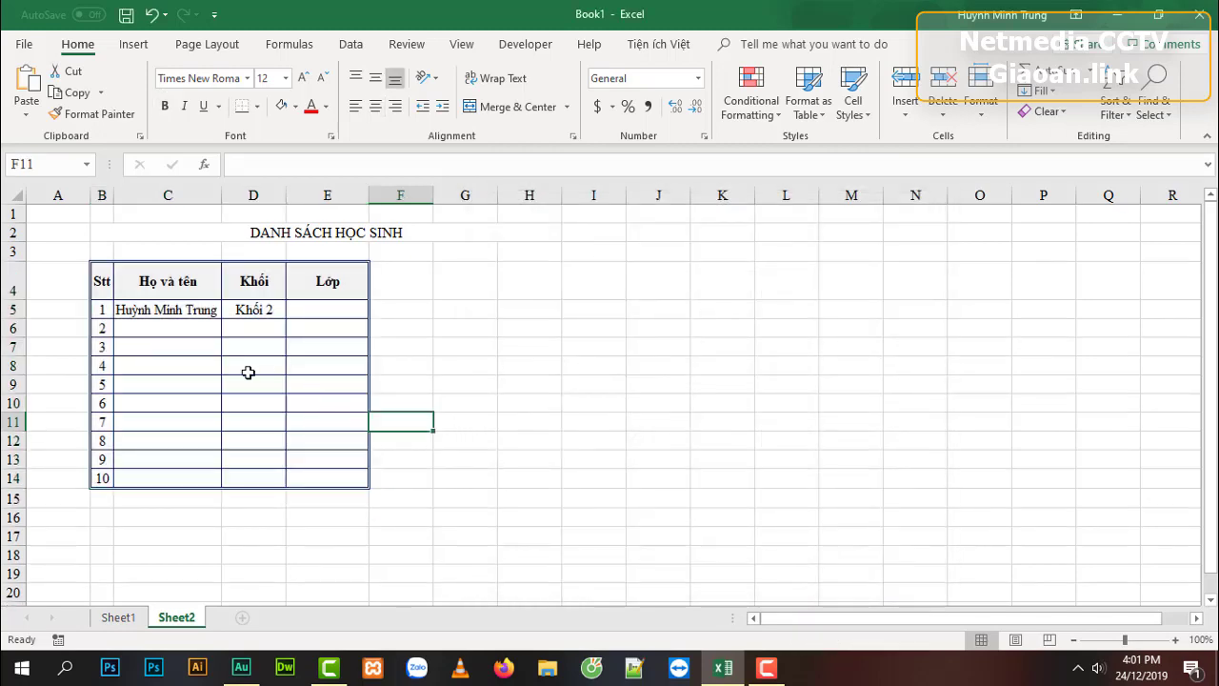
Set the height of rows 5–14 to 20, then change it to 25.
{"action": "left_click_drag", "start_coordinate": [14, 309], "coordinate": [55, 479]}
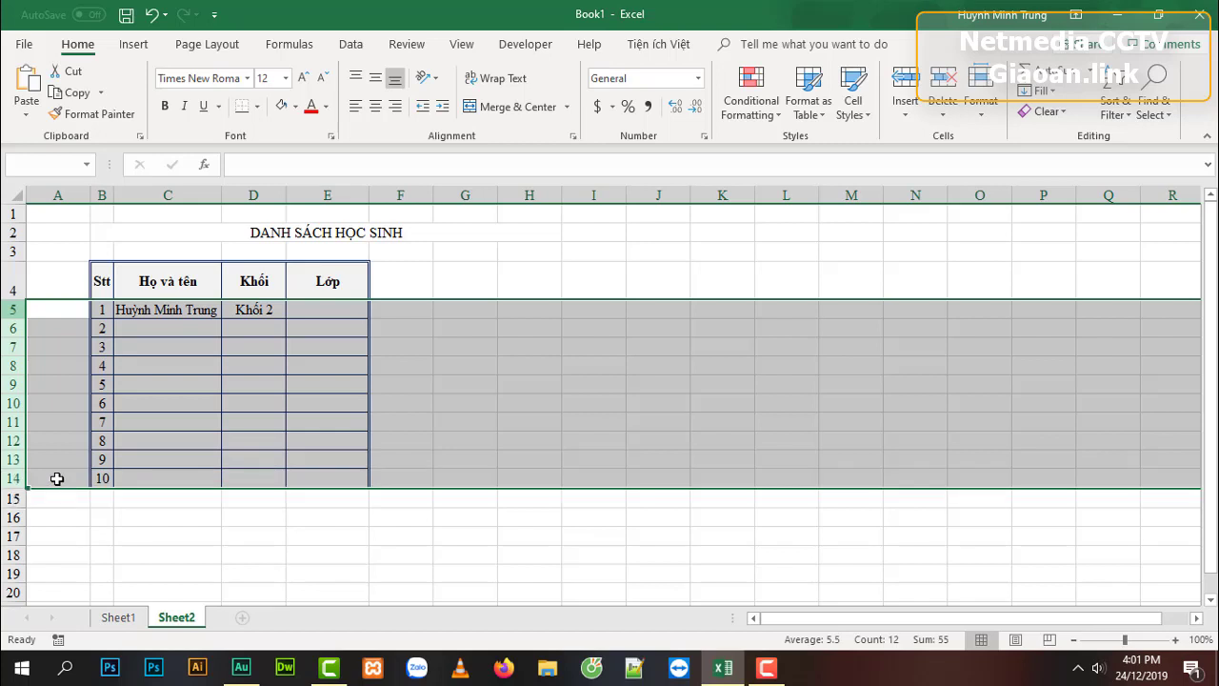
{"action": "right_click", "coordinate": [117, 410]}
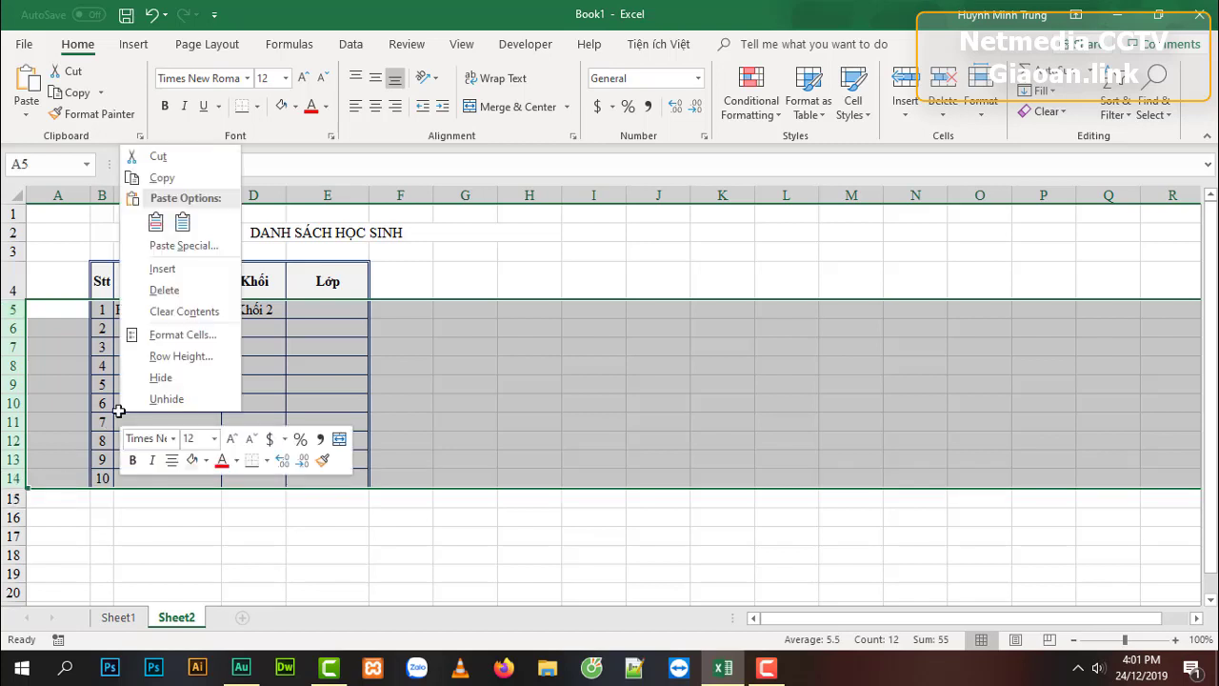
{"action": "left_click", "coordinate": [215, 359]}
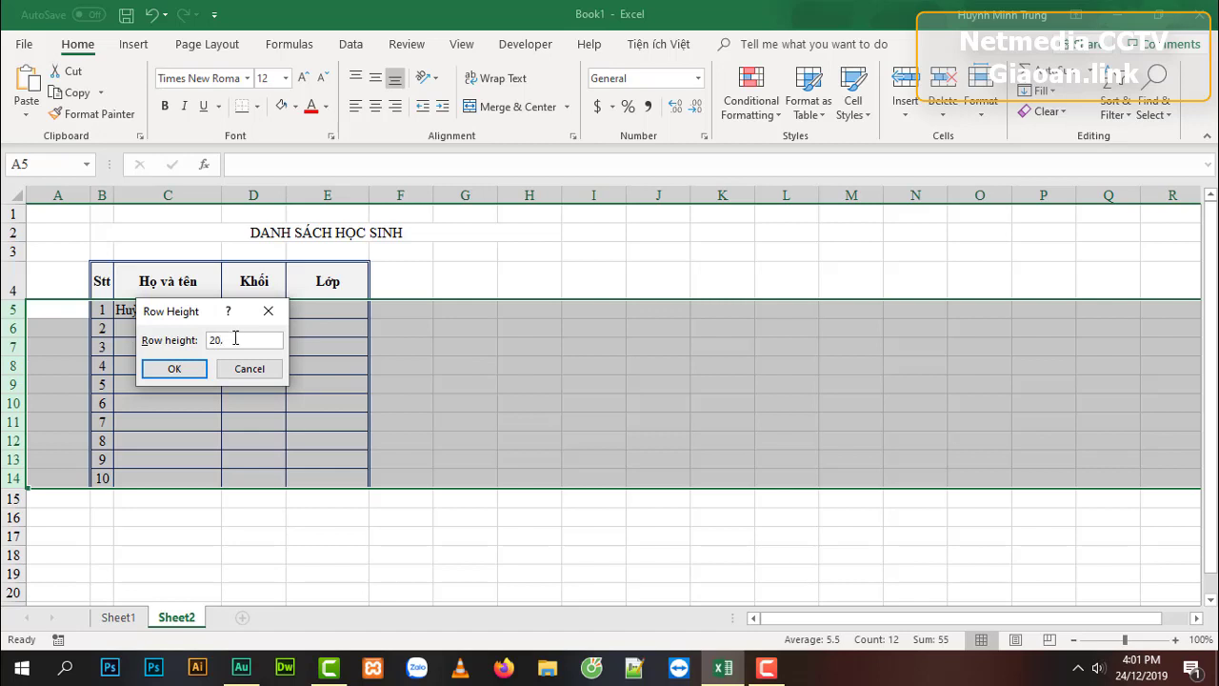
{"action": "key", "text": "Return"}
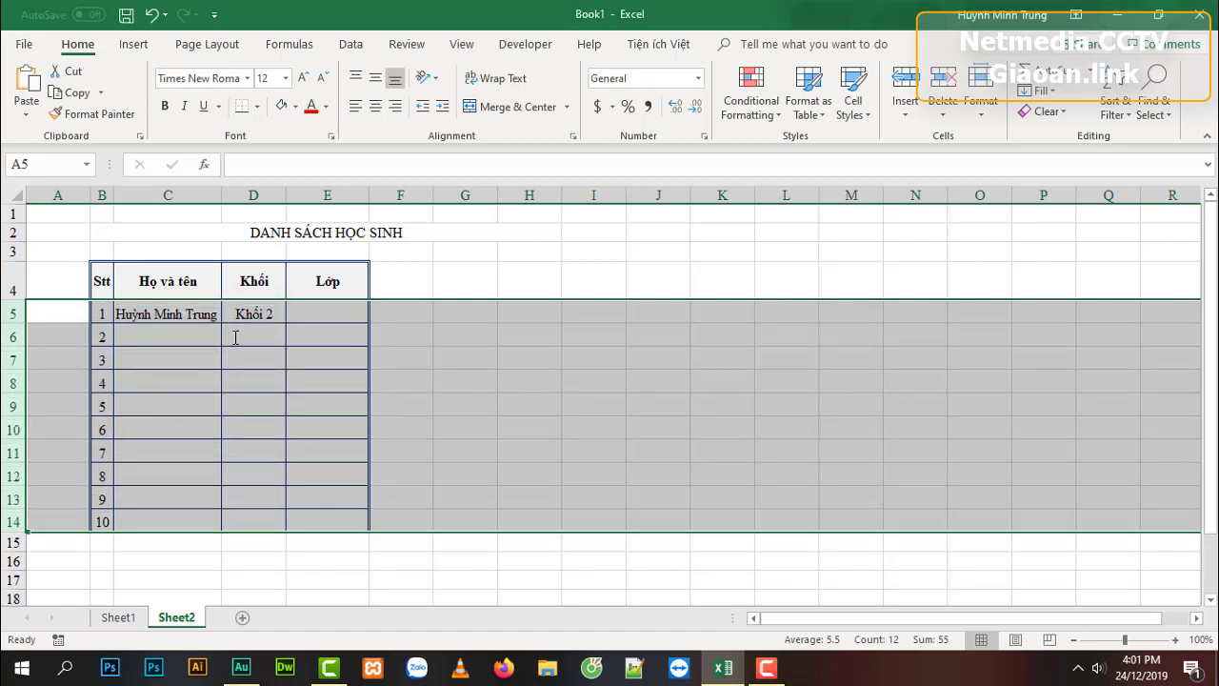
{"action": "right_click", "coordinate": [235, 337]}
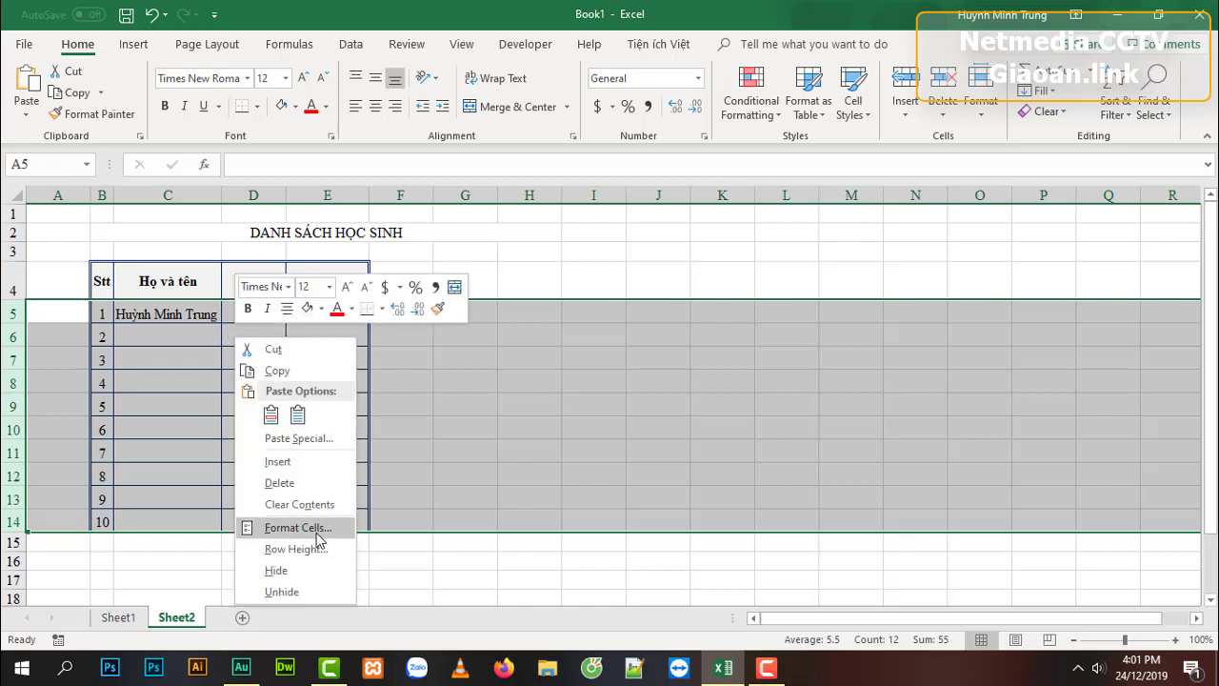
{"action": "left_click", "coordinate": [318, 550]}
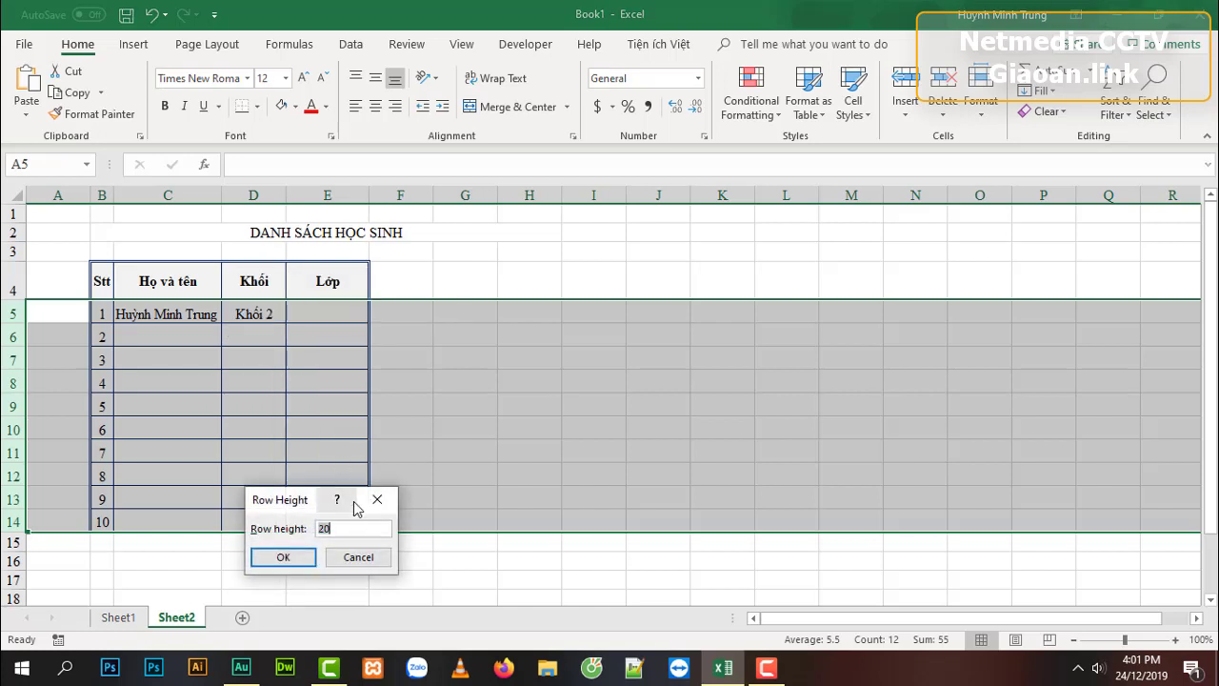
{"action": "type", "text": "25"}
{"action": "key", "text": "Return"}
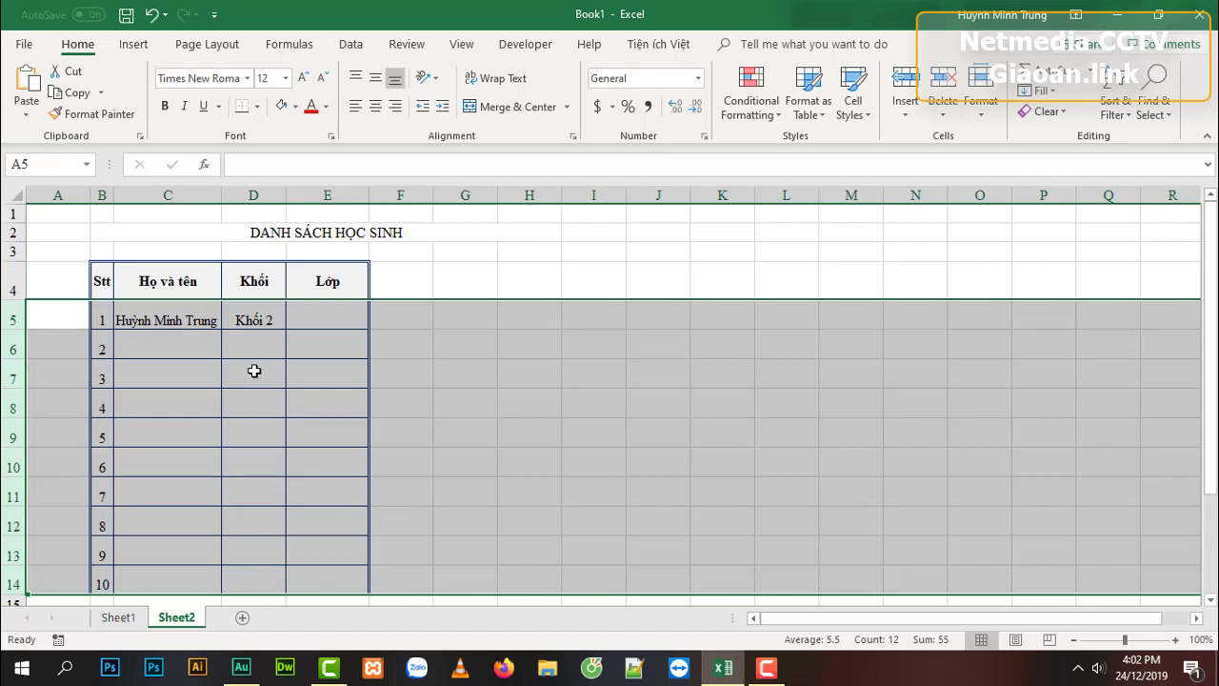
Set the first student's Lớp in E5 to Lớp 2a.
{"action": "left_click", "coordinate": [255, 463]}
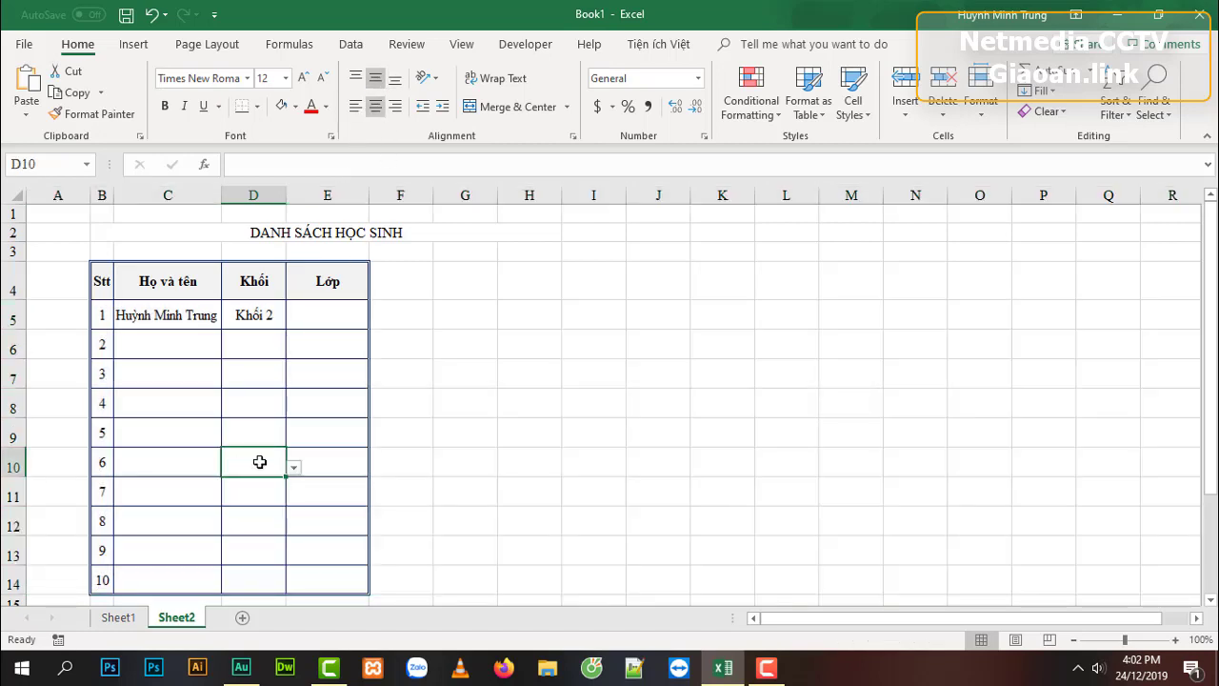
{"action": "left_click", "coordinate": [328, 313]}
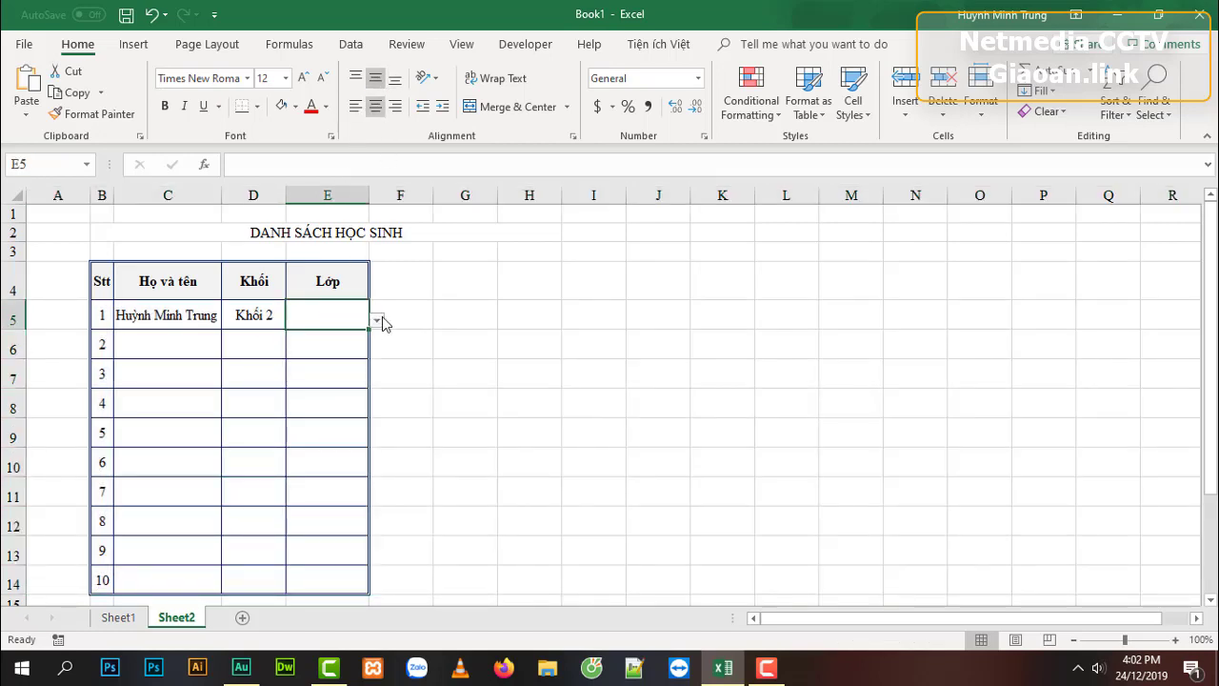
{"action": "left_click", "coordinate": [377, 320]}
{"action": "left_click", "coordinate": [335, 338]}
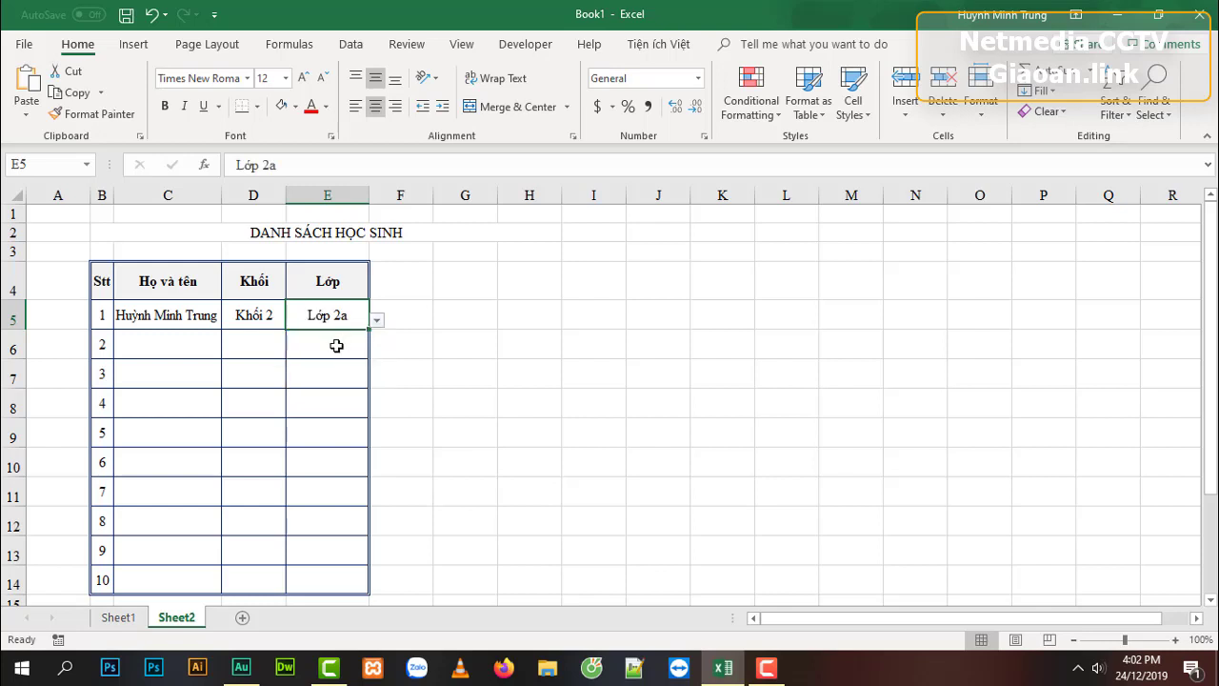
Enter the second student's full name in C6 with Khối 1 and Lớp 1a.
{"action": "left_click", "coordinate": [167, 346]}
{"action": "type", "text": "Lê"}
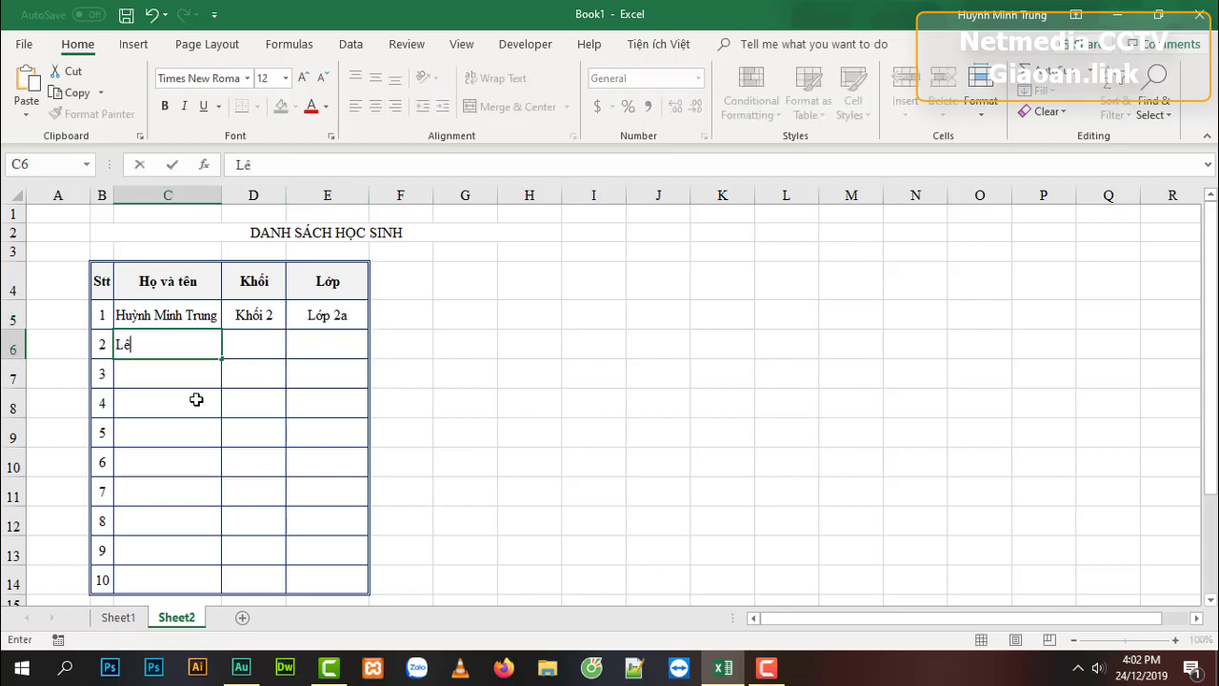
{"action": "type", "text": " Ngoc"}
{"action": "type", "text": "Chon"}
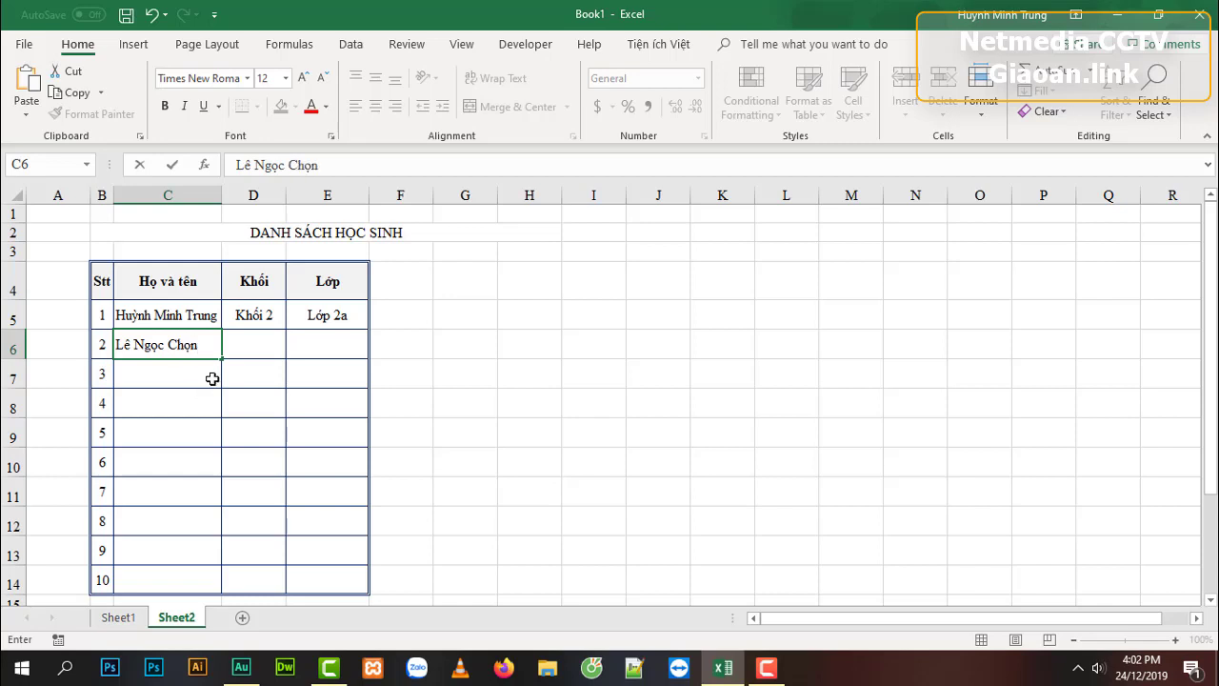
{"action": "left_click", "coordinate": [259, 343]}
{"action": "left_click", "coordinate": [294, 349]}
{"action": "left_click", "coordinate": [248, 362]}
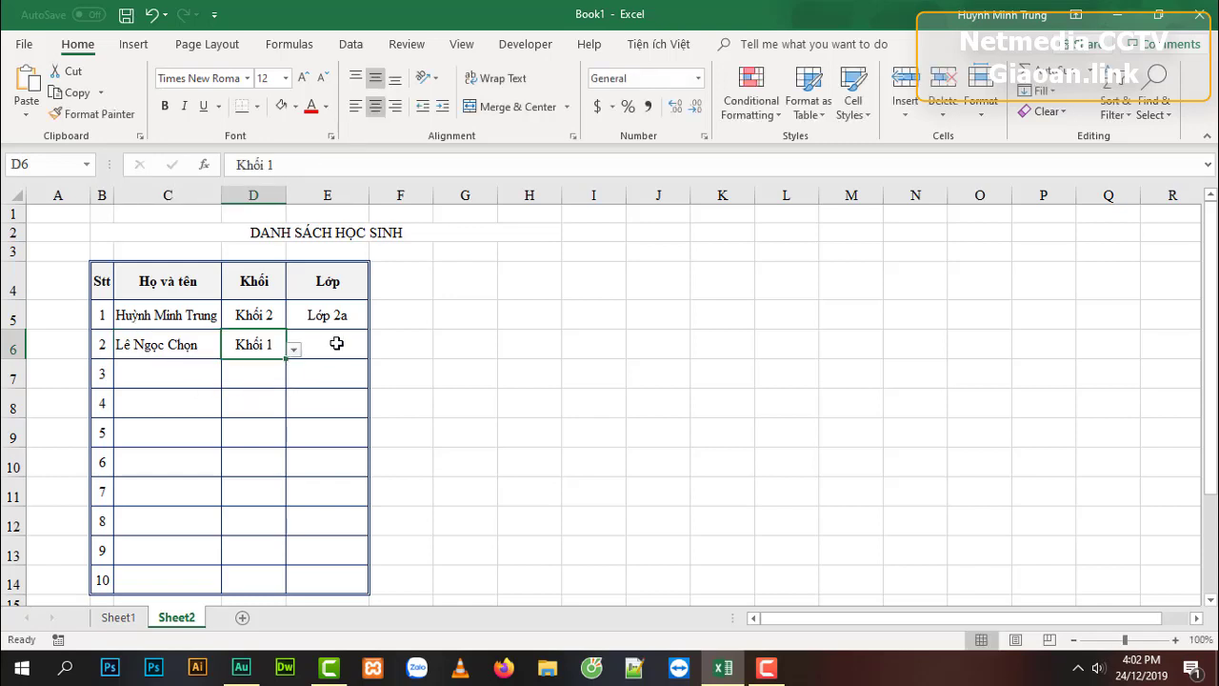
{"action": "left_click", "coordinate": [336, 343]}
{"action": "left_click", "coordinate": [378, 350]}
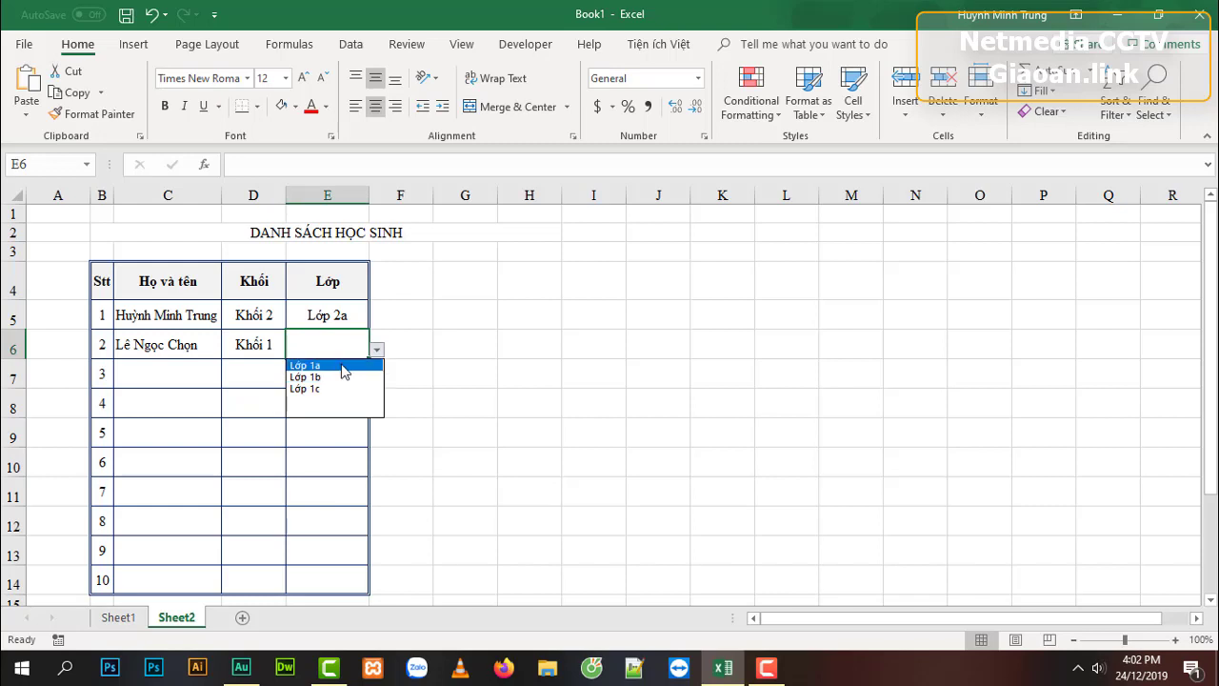
{"action": "left_click", "coordinate": [343, 366]}
Type the third student's full name in C7.
{"action": "left_click", "coordinate": [170, 374]}
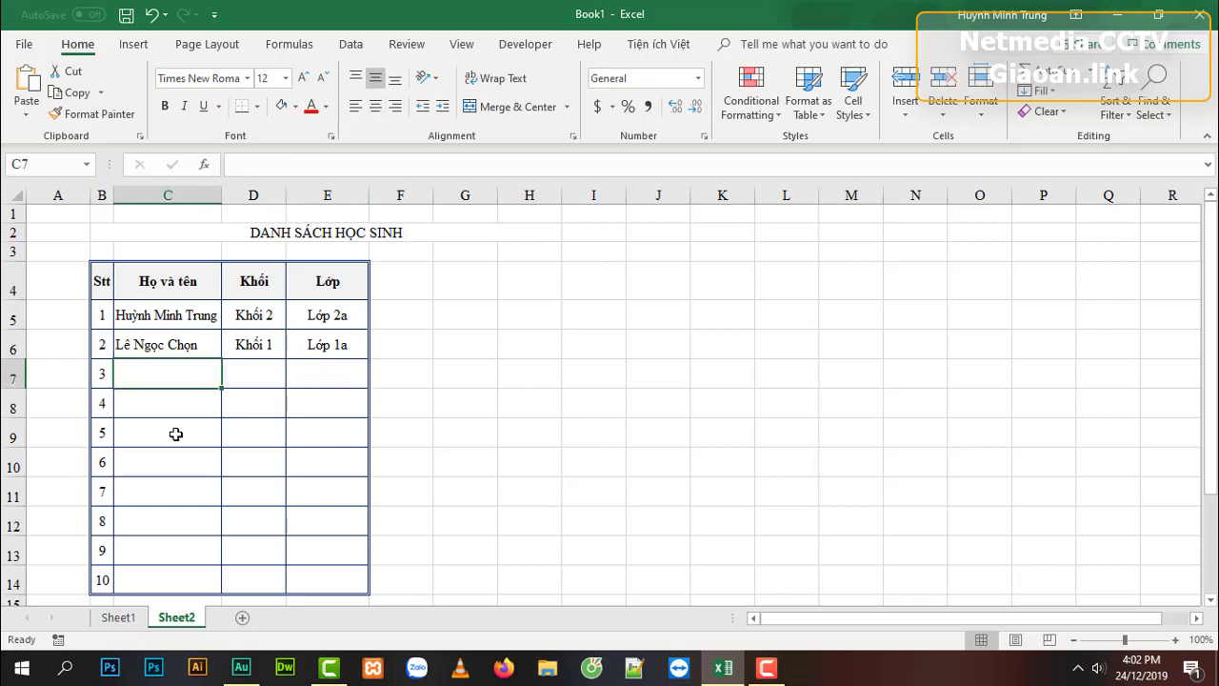
{"action": "type", "text": "Huyỳnh"}
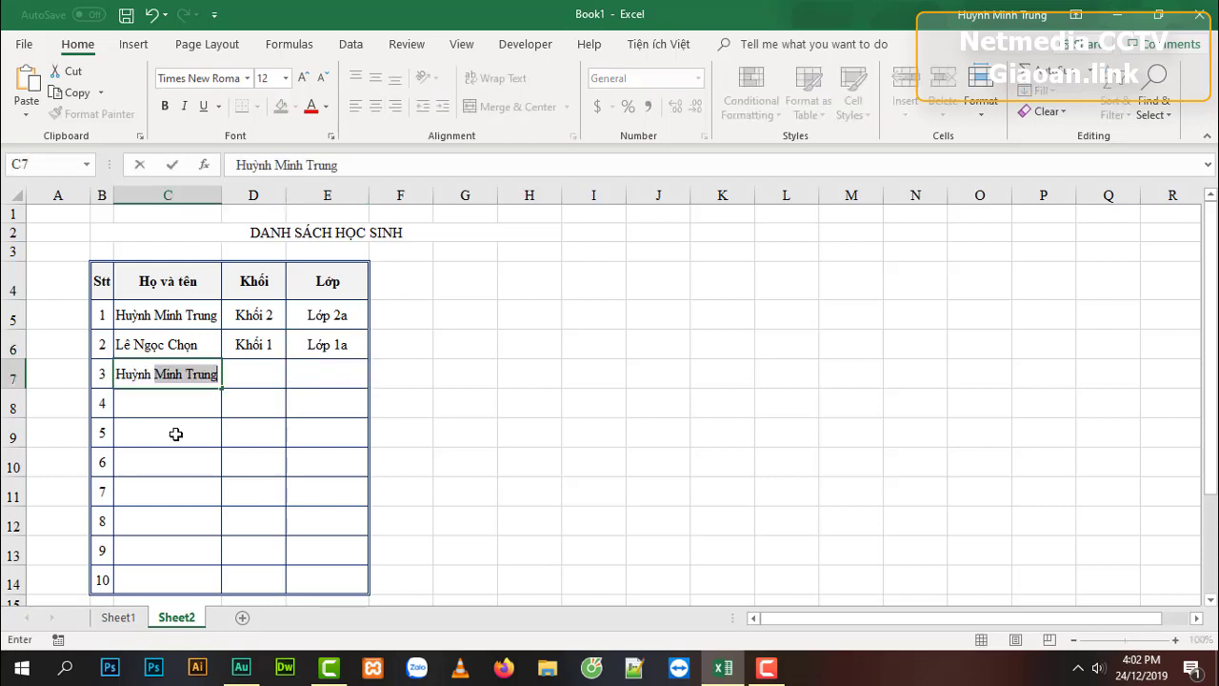
{"action": "type", "text": " Lê "}
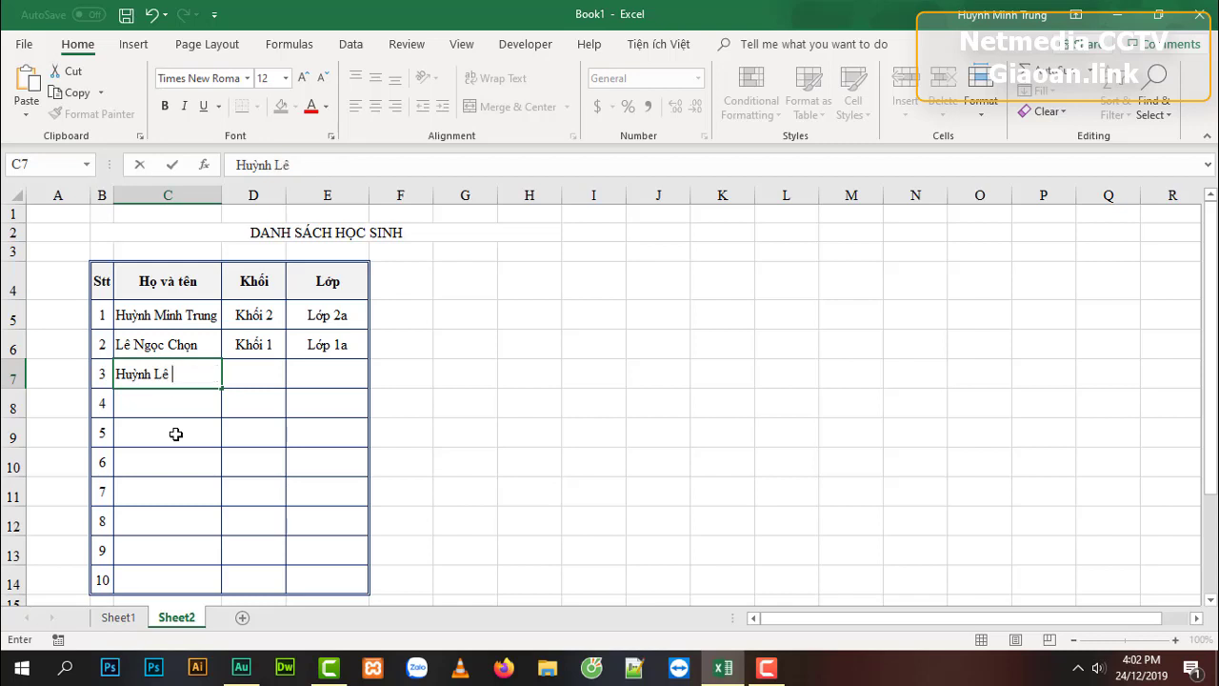
{"action": "type", "text": "Gia"}
{"action": "type", "text": "Hưng"}
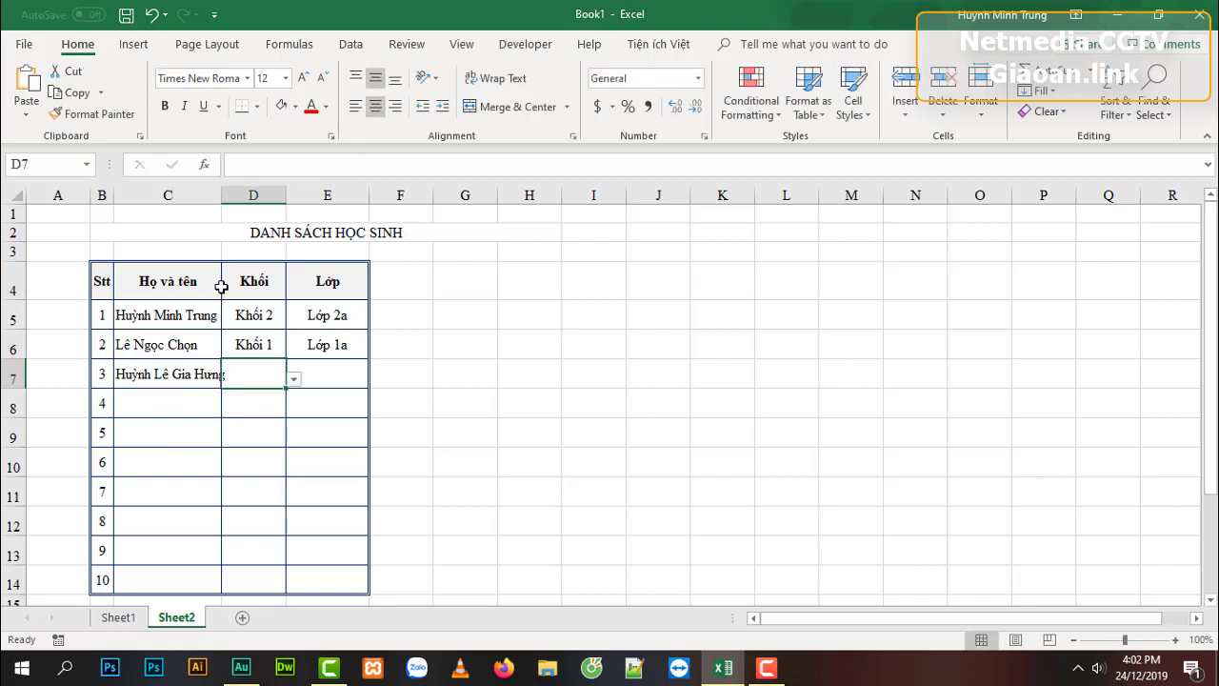
Commit the third student's name and autofit column C to the longest name.
{"action": "key", "text": "Tab"}
{"action": "double_click", "coordinate": [222, 195]}
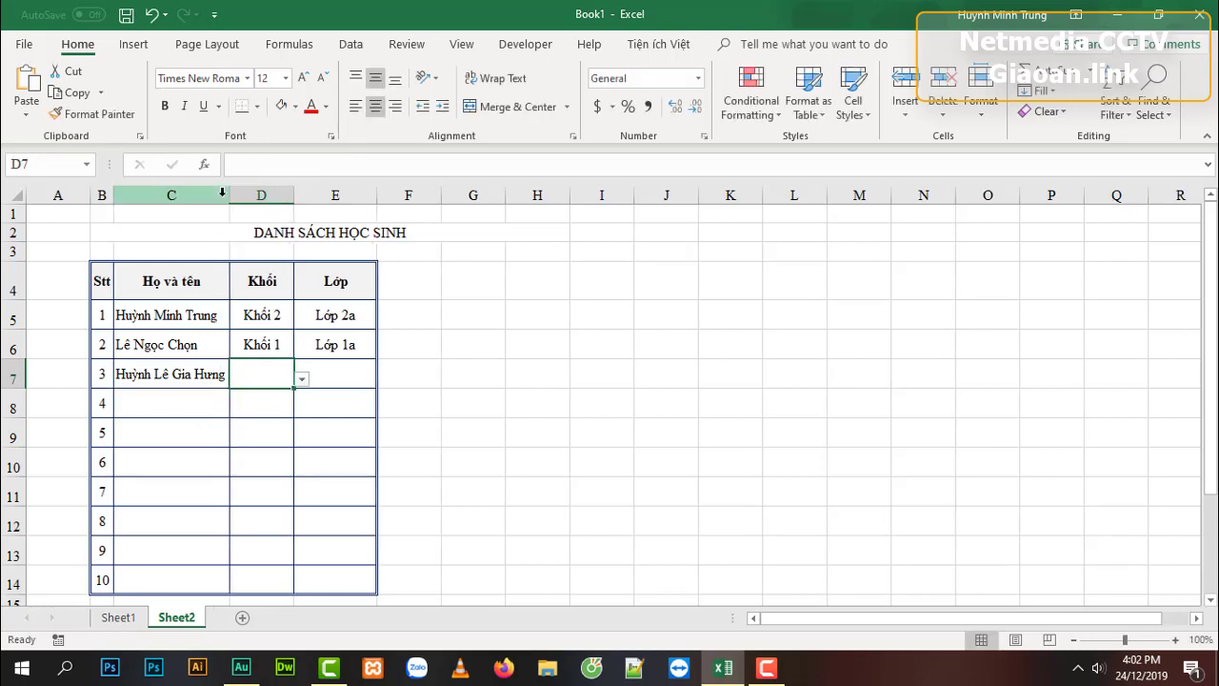
{"action": "left_click", "coordinate": [168, 379]}
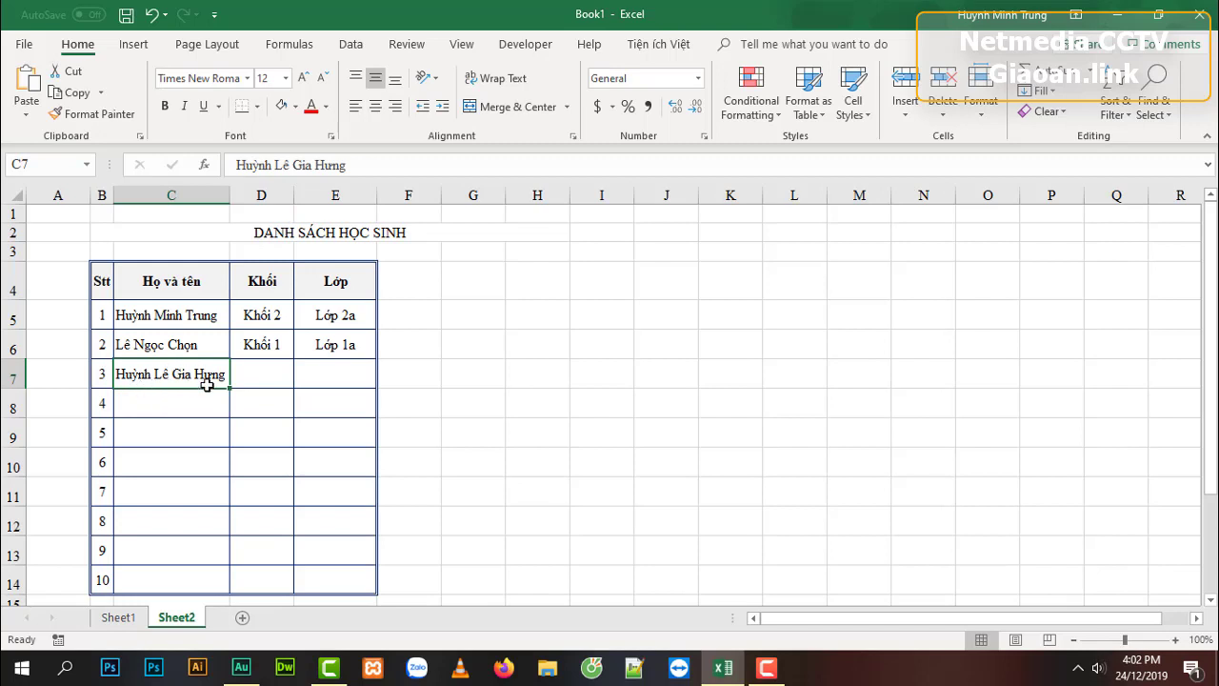
Set the third student's Khối to 3 and Lớp to 3c from the dropdowns.
{"action": "left_click", "coordinate": [259, 375]}
{"action": "left_click", "coordinate": [301, 379]}
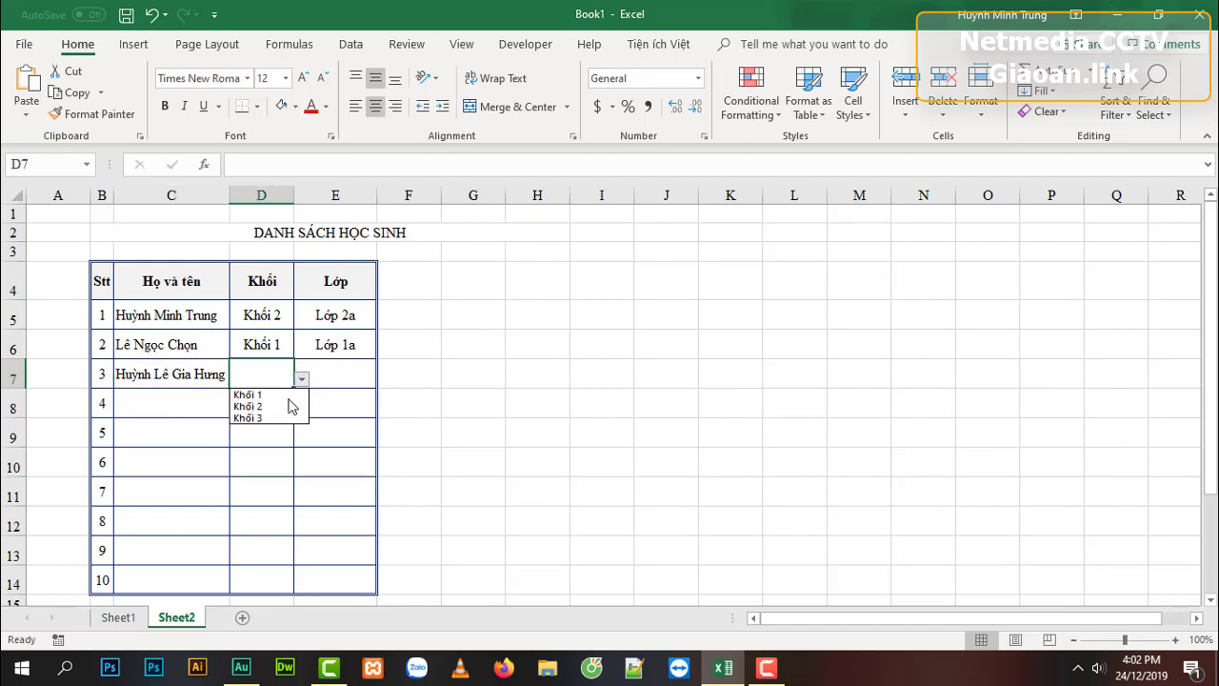
{"action": "left_click", "coordinate": [253, 419]}
{"action": "left_click", "coordinate": [345, 380]}
{"action": "left_click", "coordinate": [384, 379]}
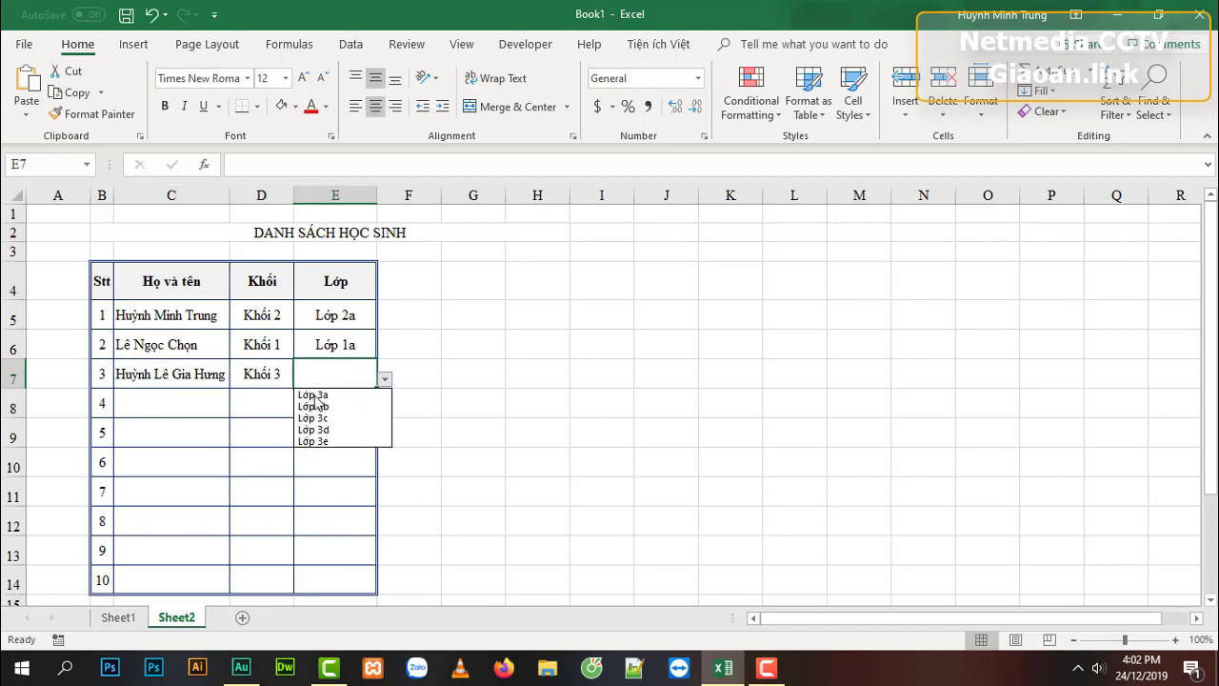
{"action": "left_click", "coordinate": [310, 420]}
{"action": "left_click", "coordinate": [180, 400]}
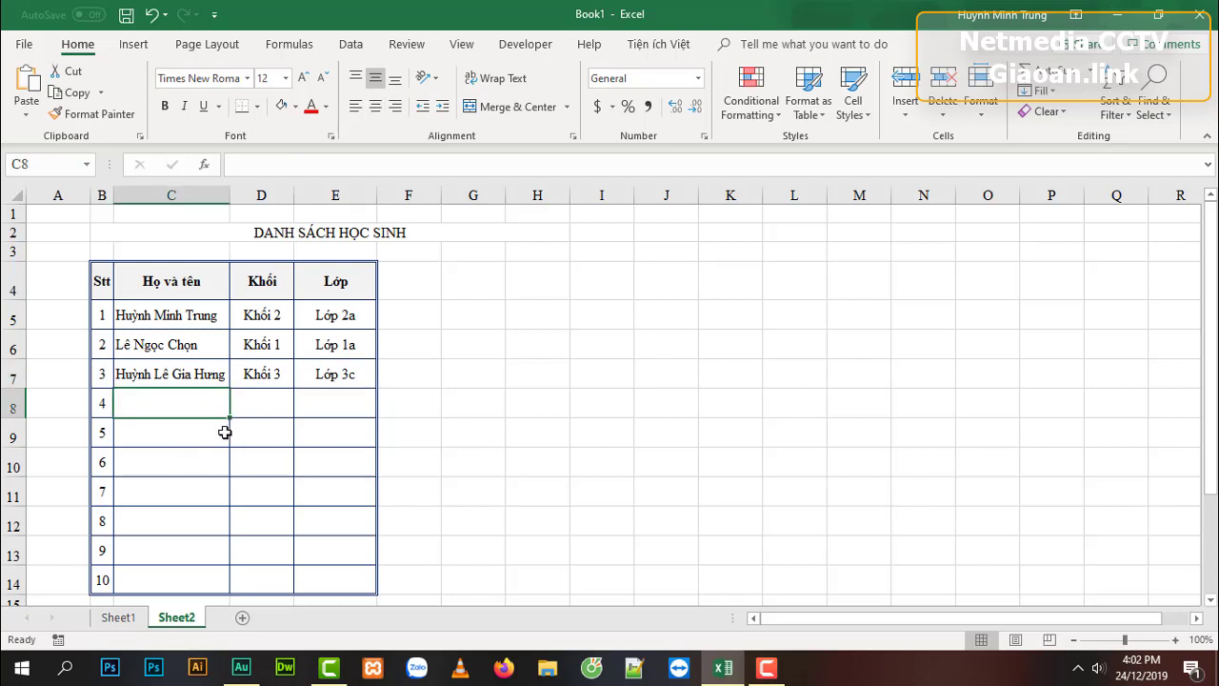
Enter the fourth student's full name in C8.
{"action": "type", "text": "Huỳnh"}
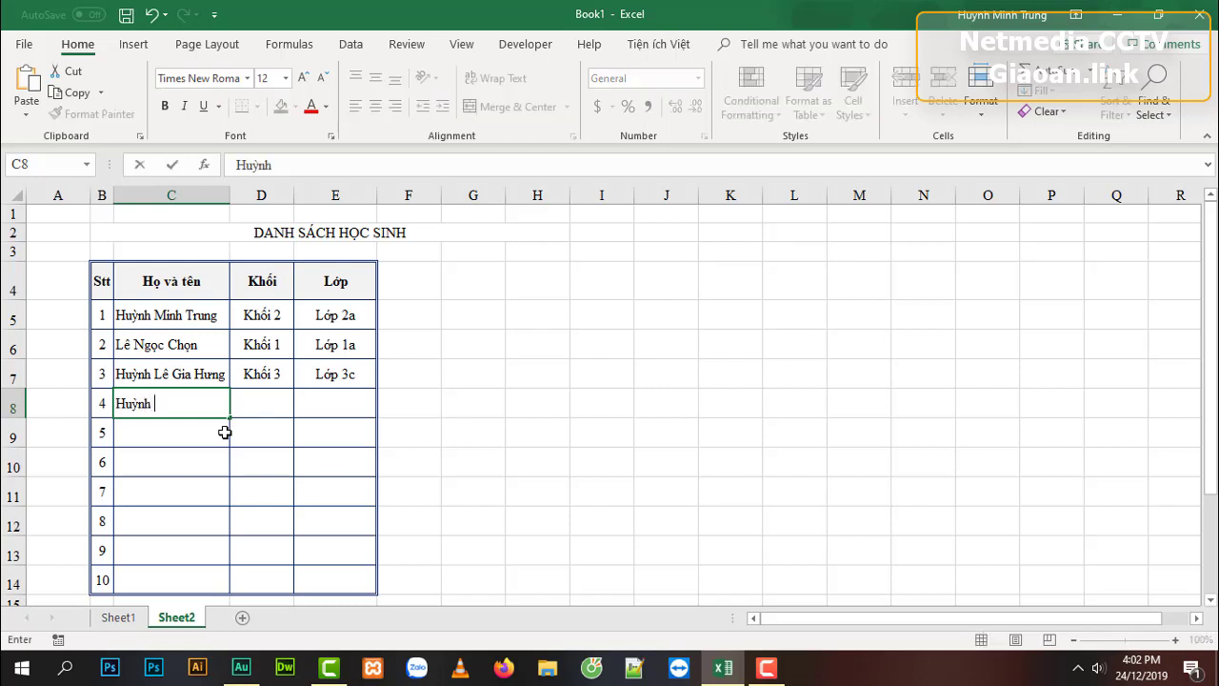
{"action": "type", "text": " Ngọc Ma"}
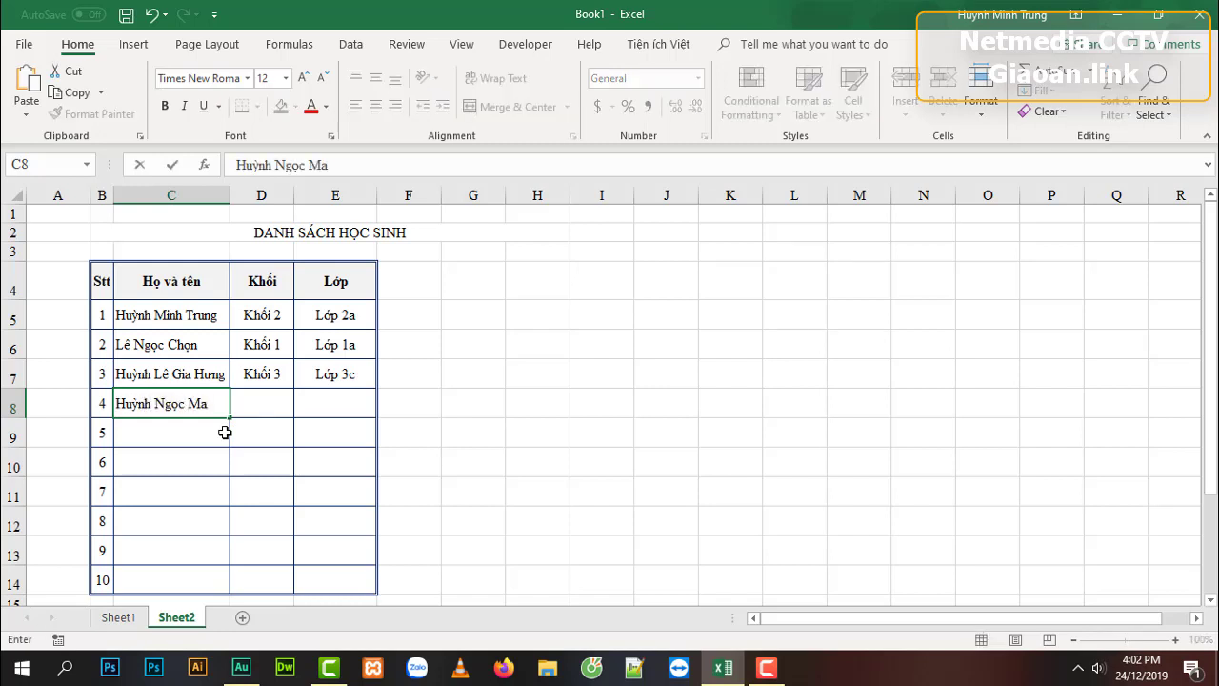
{"action": "type", "text": "i"}
{"action": "left_click", "coordinate": [273, 405]}
{"action": "left_click", "coordinate": [301, 412]}
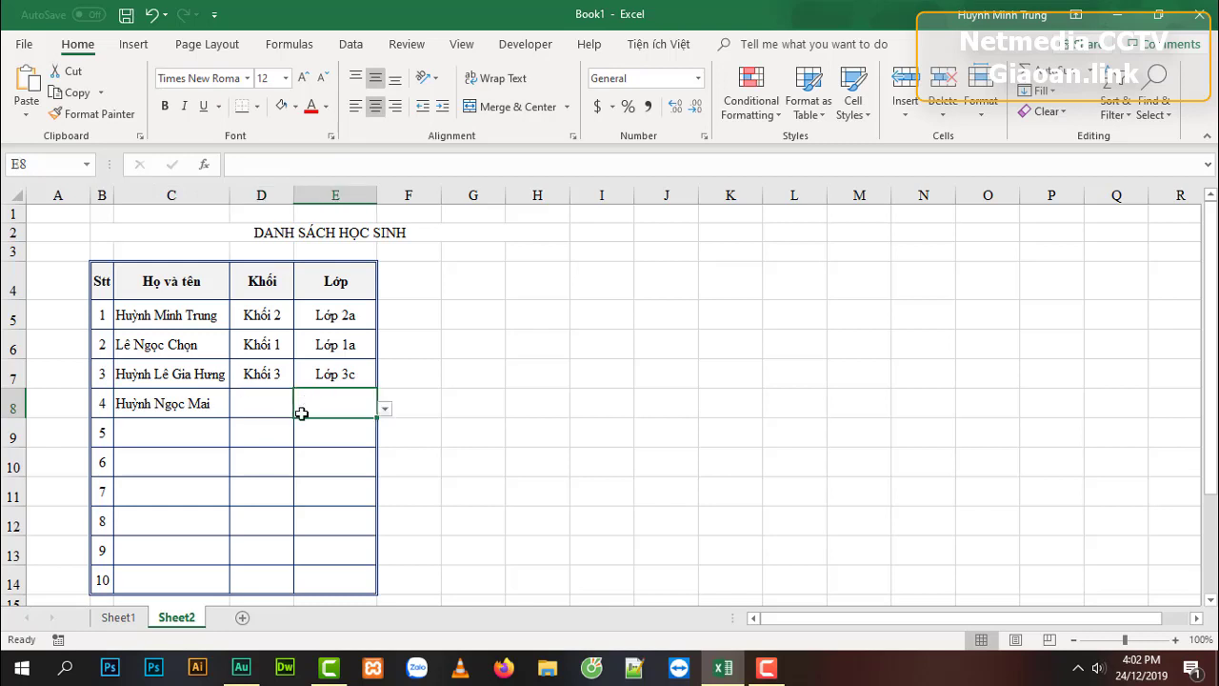
{"action": "left_click", "coordinate": [289, 408]}
Choose Khối 2 in D8 and Lớp 2c in E8 from their dropdowns.
{"action": "left_click", "coordinate": [301, 408]}
{"action": "left_click", "coordinate": [262, 434]}
{"action": "left_click", "coordinate": [349, 404]}
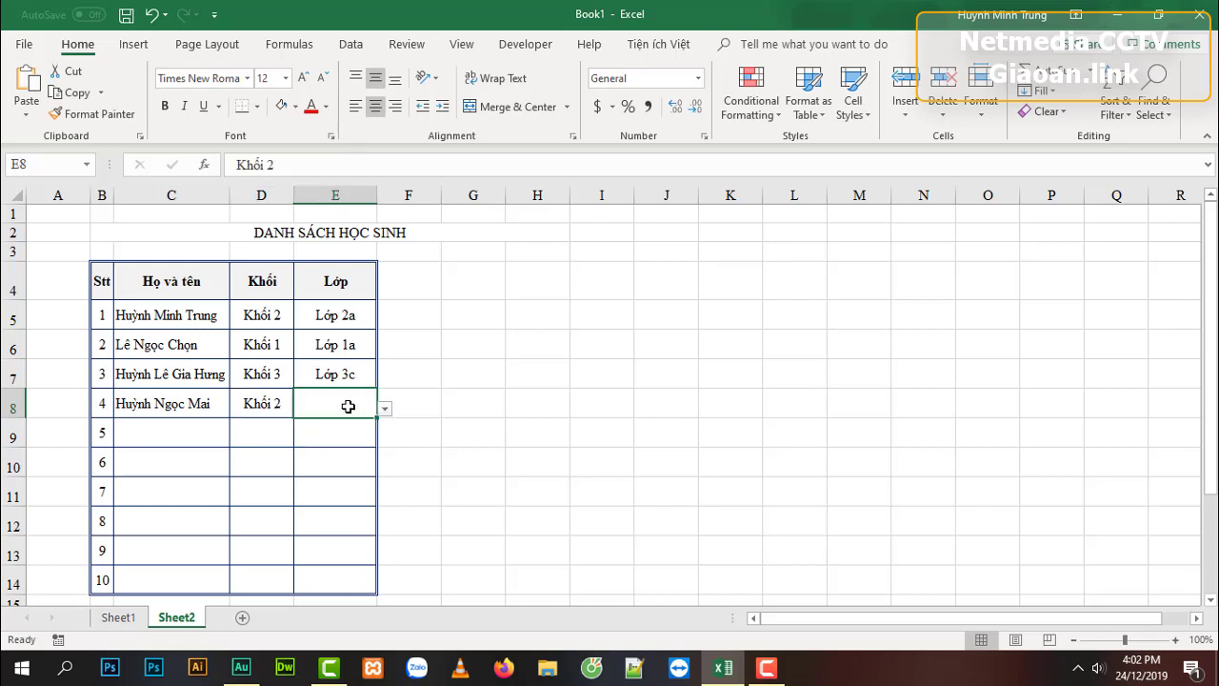
{"action": "left_click", "coordinate": [384, 409]}
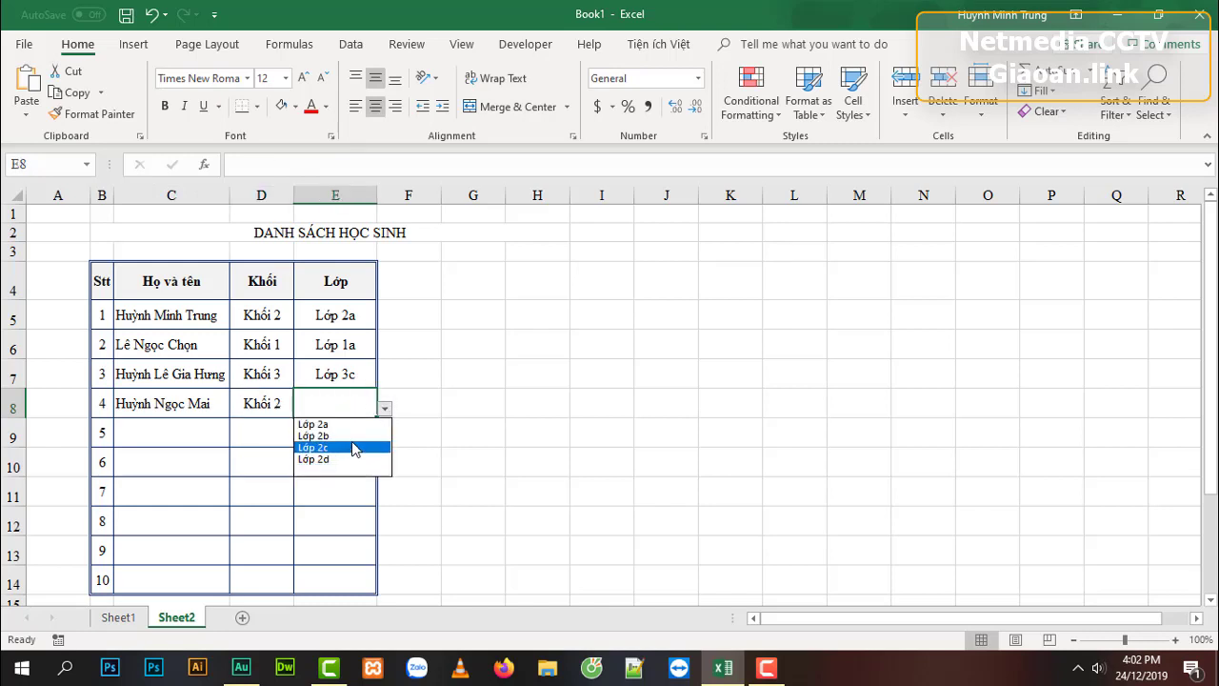
{"action": "left_click", "coordinate": [352, 448]}
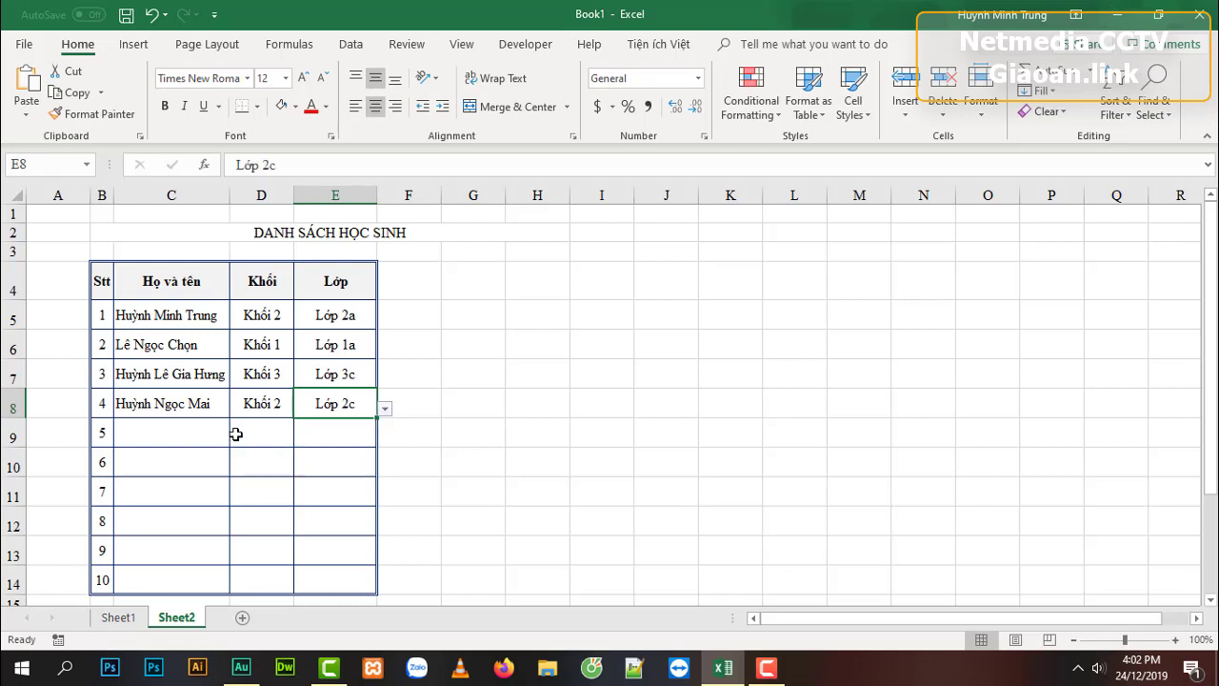
{"action": "left_click", "coordinate": [194, 435]}
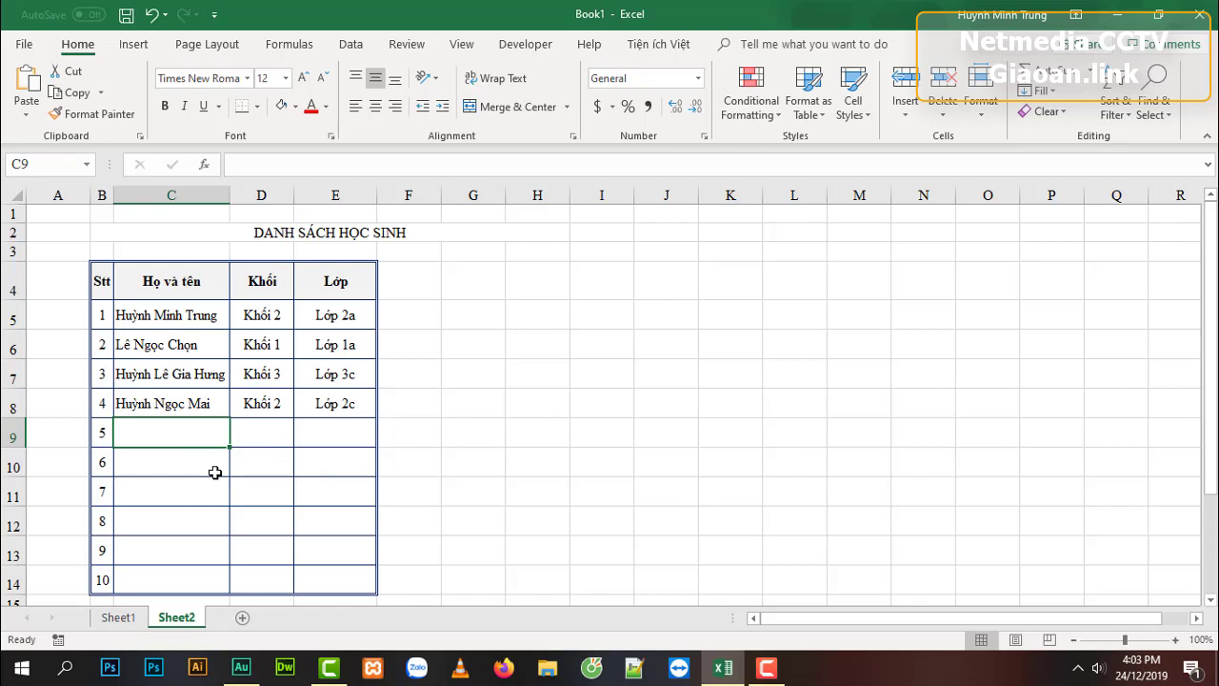
{"action": "left_click", "coordinate": [263, 317]}
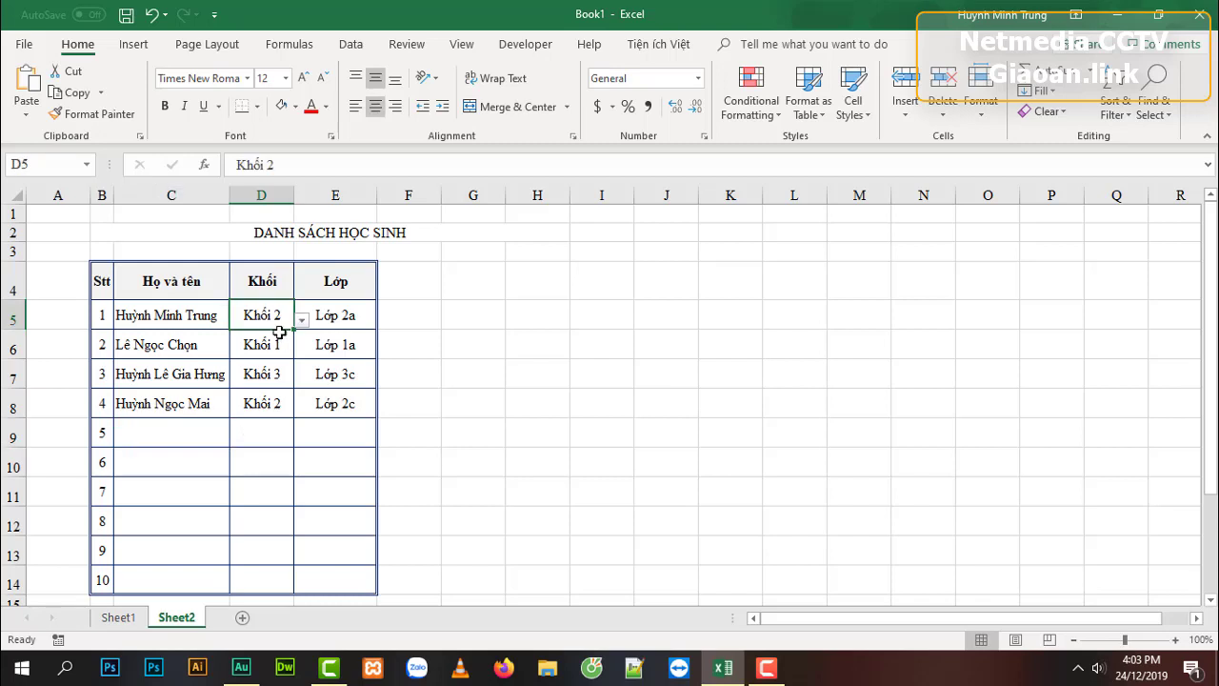
{"action": "left_click", "coordinate": [302, 323]}
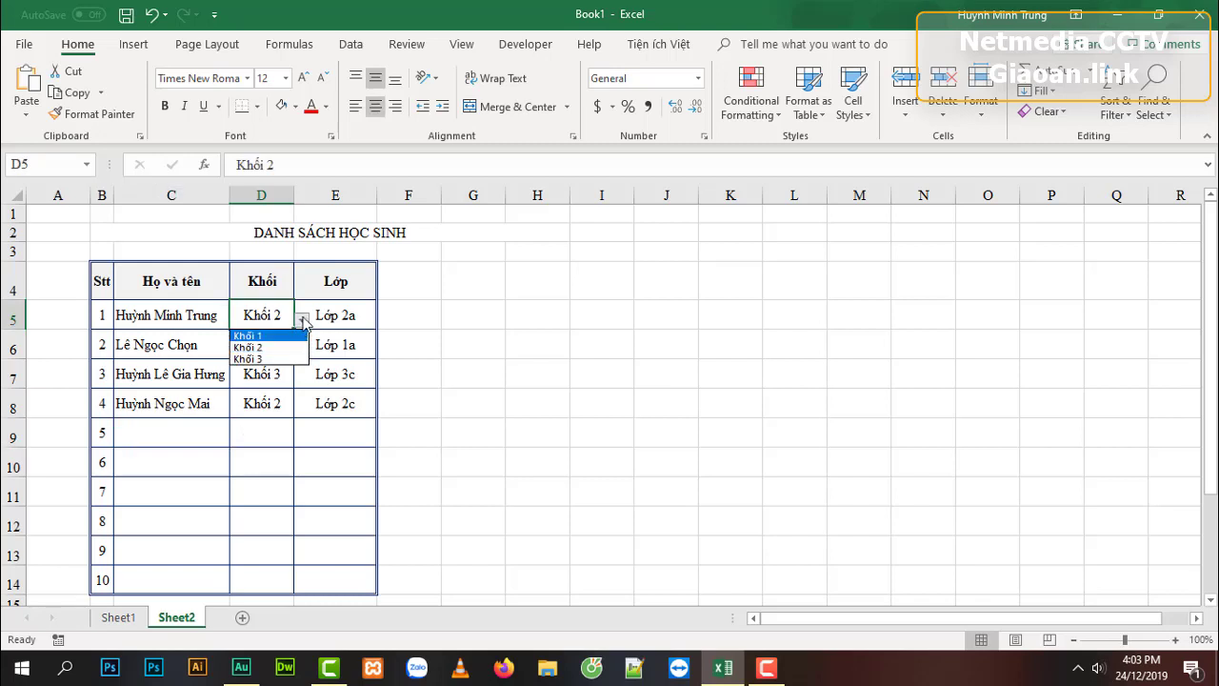
{"action": "left_click", "coordinate": [301, 321]}
{"action": "left_click", "coordinate": [301, 321]}
{"action": "left_click", "coordinate": [277, 320]}
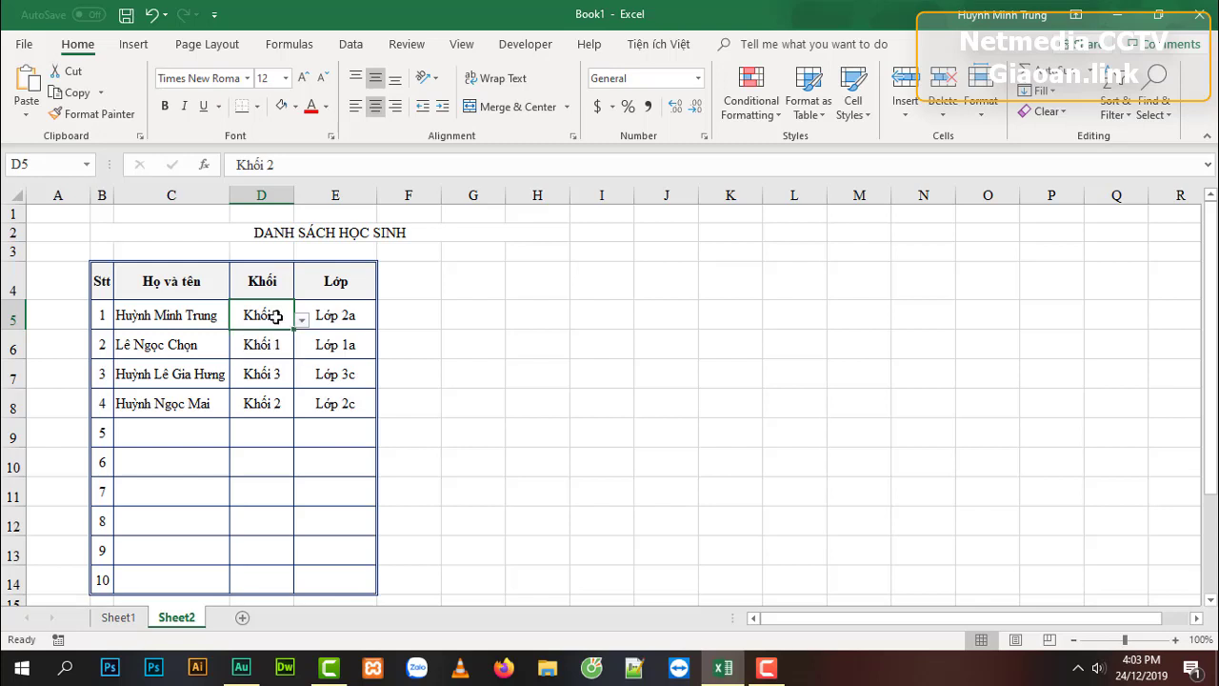
{"action": "left_click", "coordinate": [322, 321]}
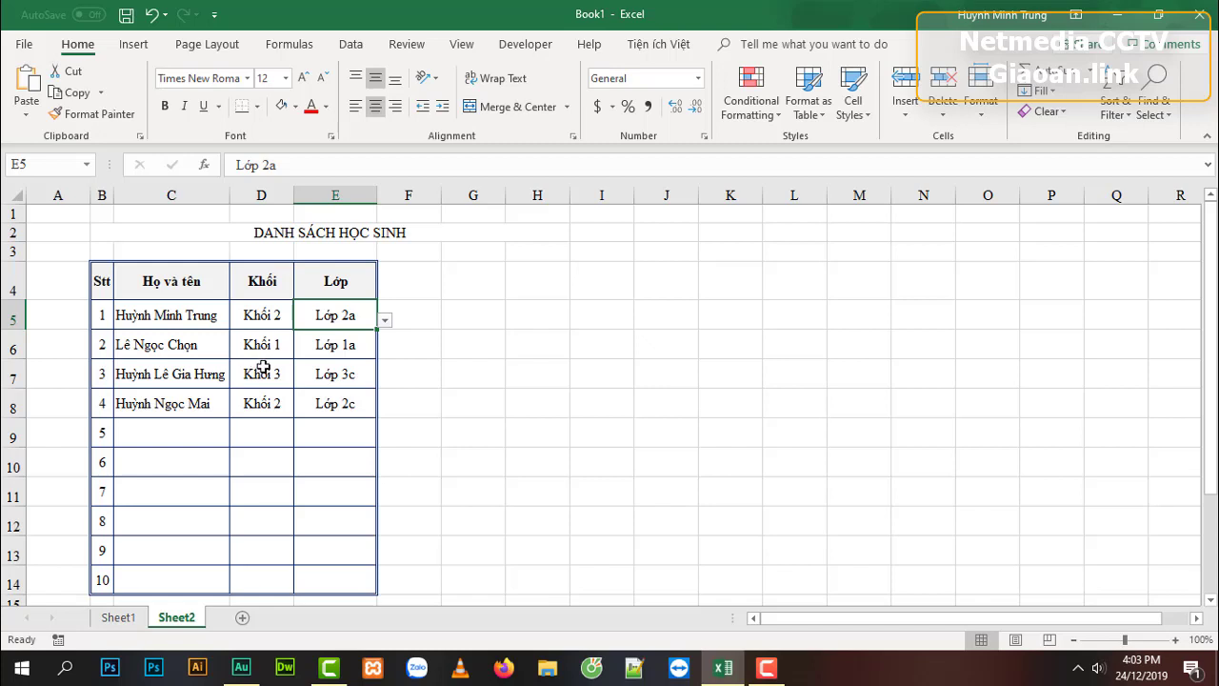
{"action": "left_click", "coordinate": [330, 347]}
{"action": "left_click", "coordinate": [324, 373]}
{"action": "left_click", "coordinate": [320, 403]}
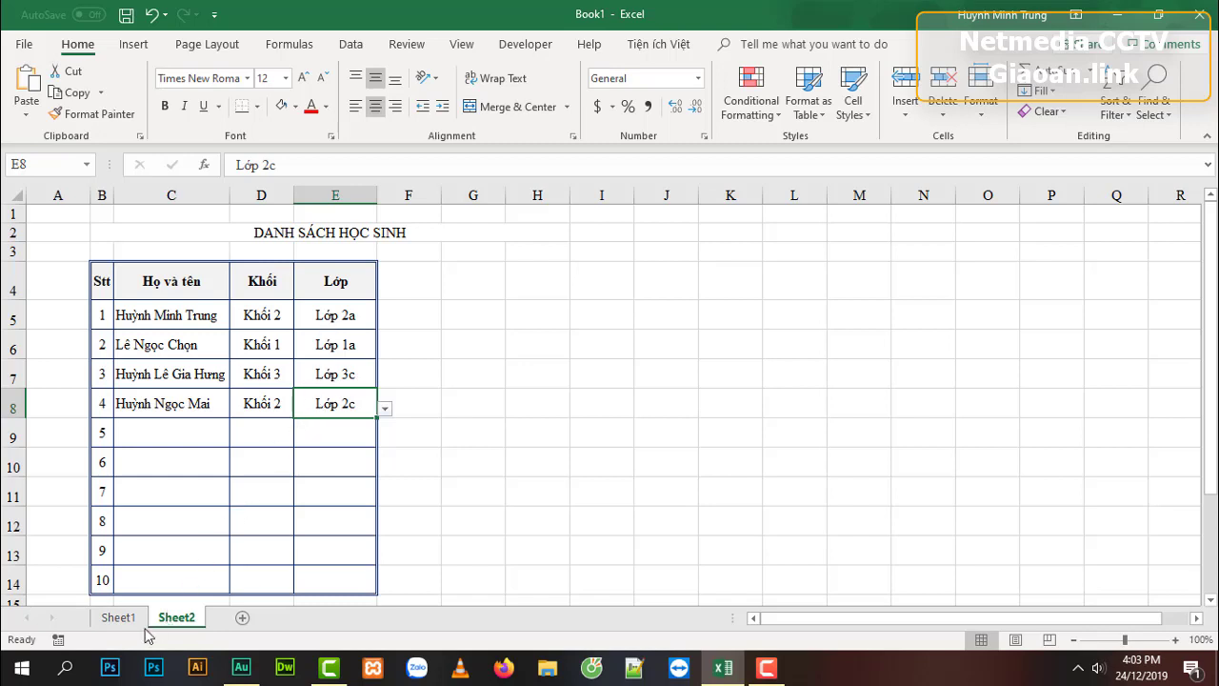
{"action": "left_click", "coordinate": [118, 617]}
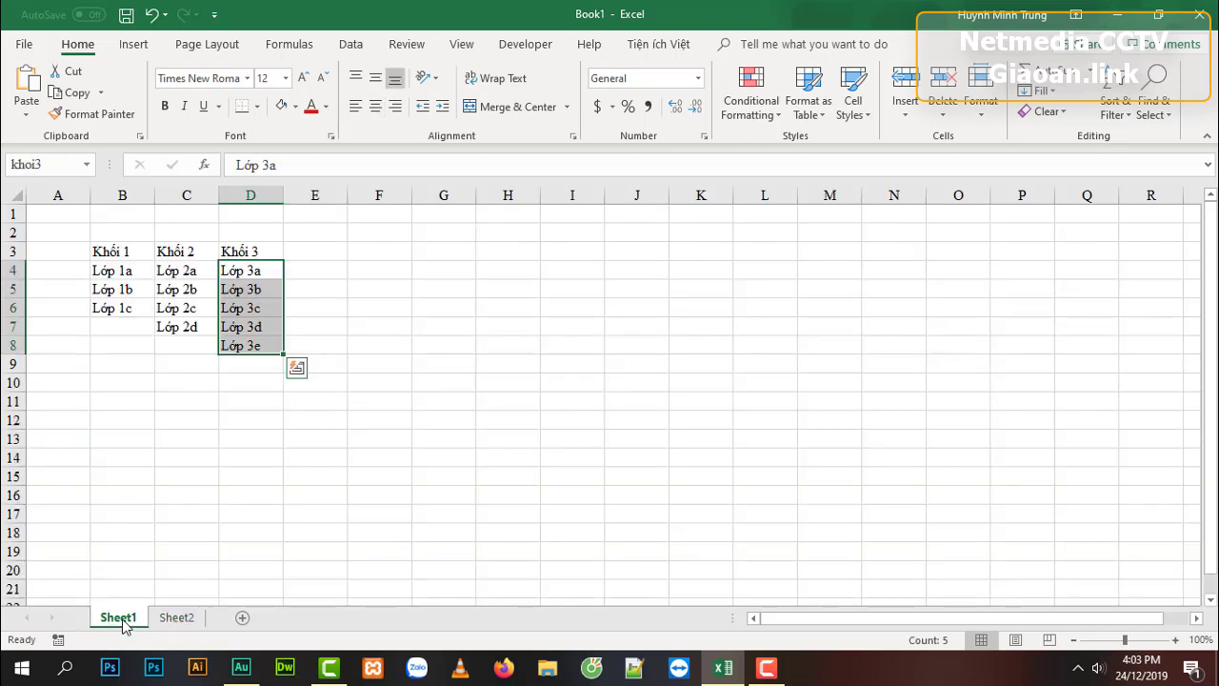
{"action": "left_click", "coordinate": [131, 290]}
{"action": "left_click", "coordinate": [244, 341]}
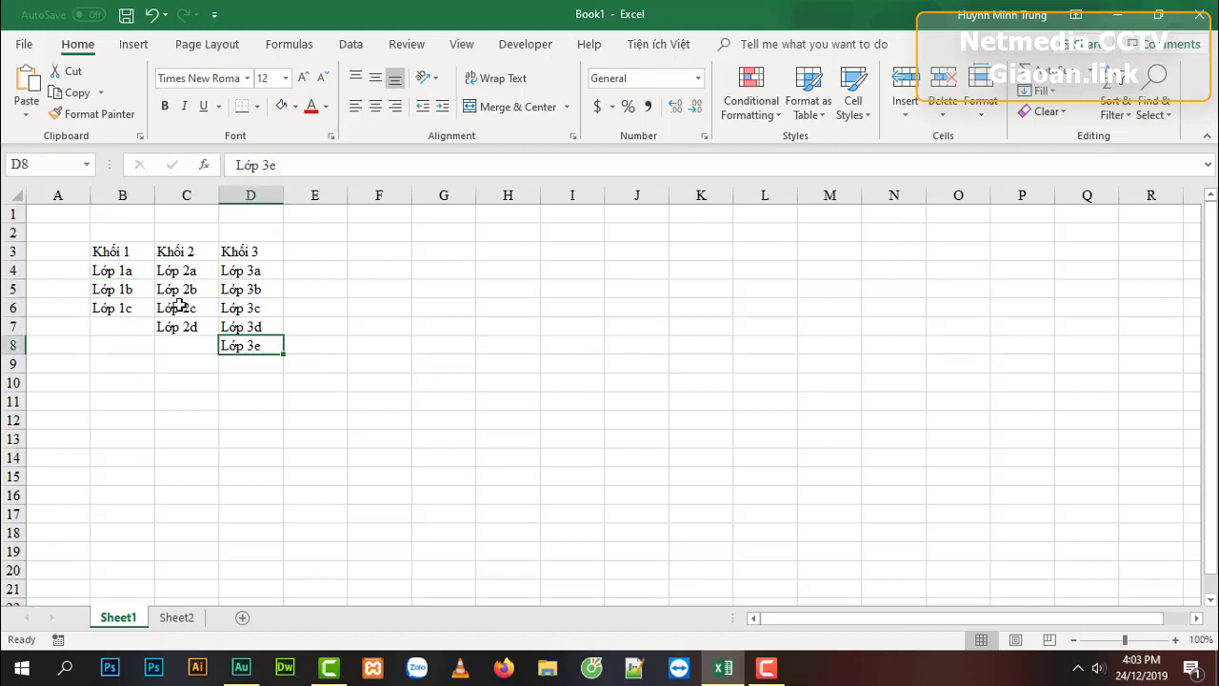
{"action": "left_click_drag", "start_coordinate": [114, 252], "coordinate": [229, 249]}
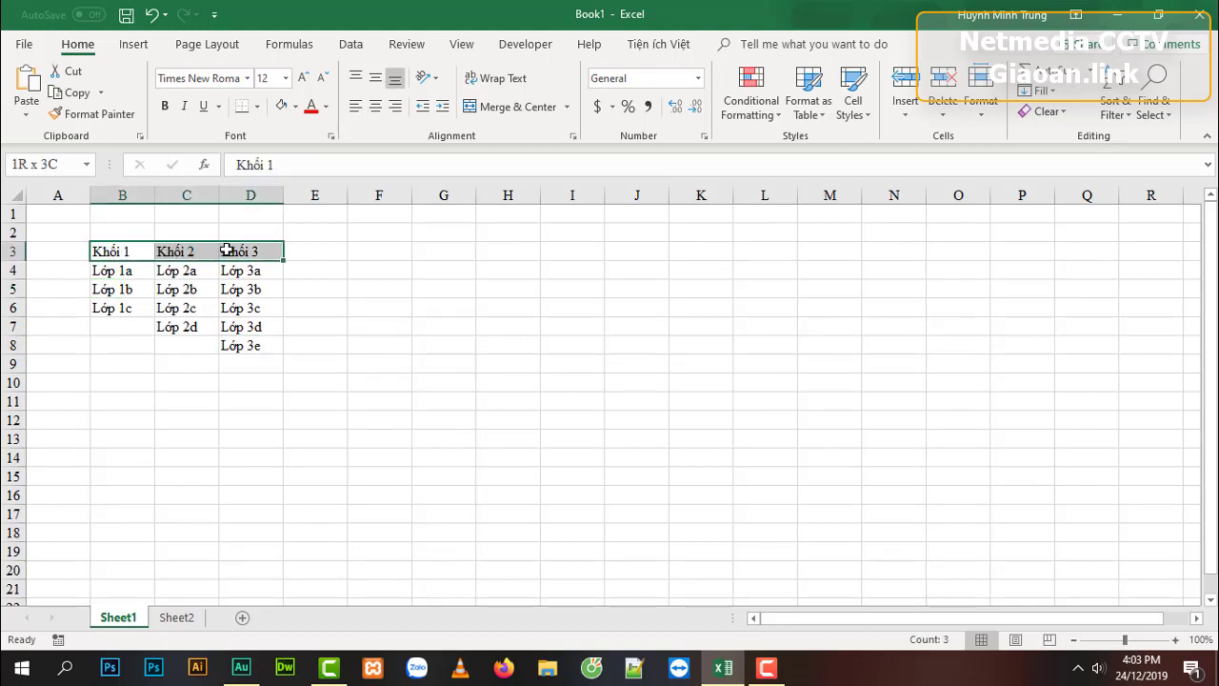
{"action": "left_click_drag", "start_coordinate": [120, 272], "coordinate": [120, 303]}
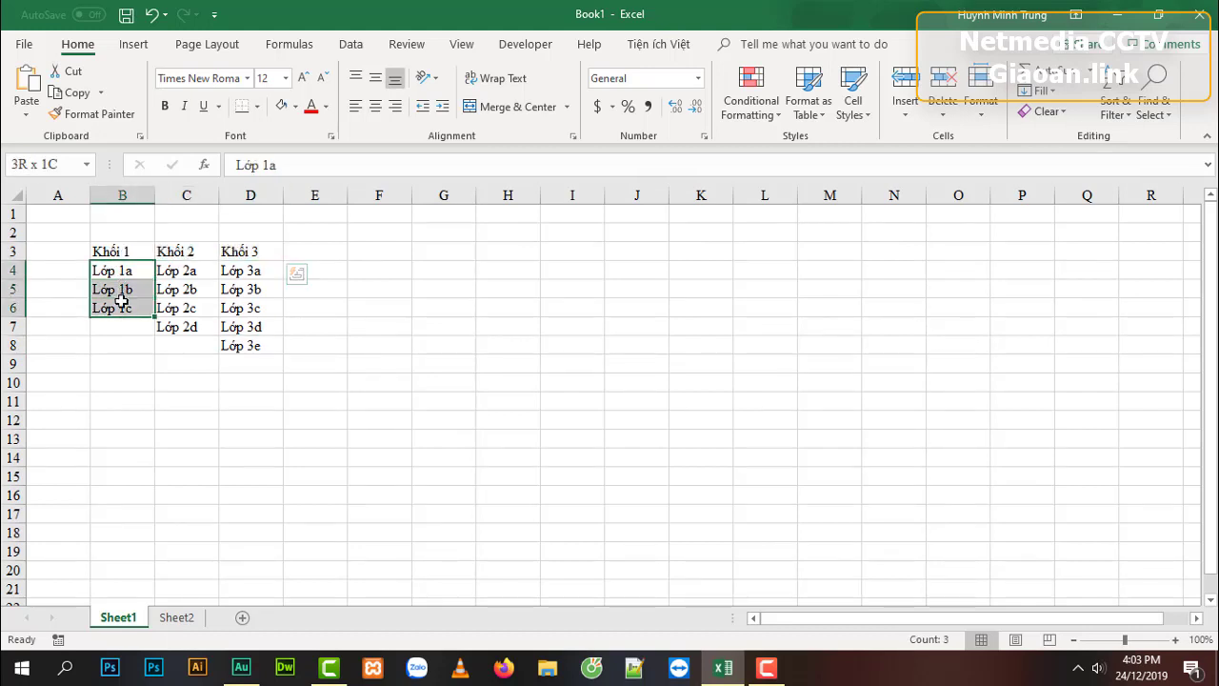
{"action": "mouse_move", "coordinate": [122, 250]}
{"action": "left_mouse_down"}
{"action": "mouse_move", "coordinate": [199, 251]}
{"action": "mouse_move", "coordinate": [202, 329]}
{"action": "left_mouse_up"}
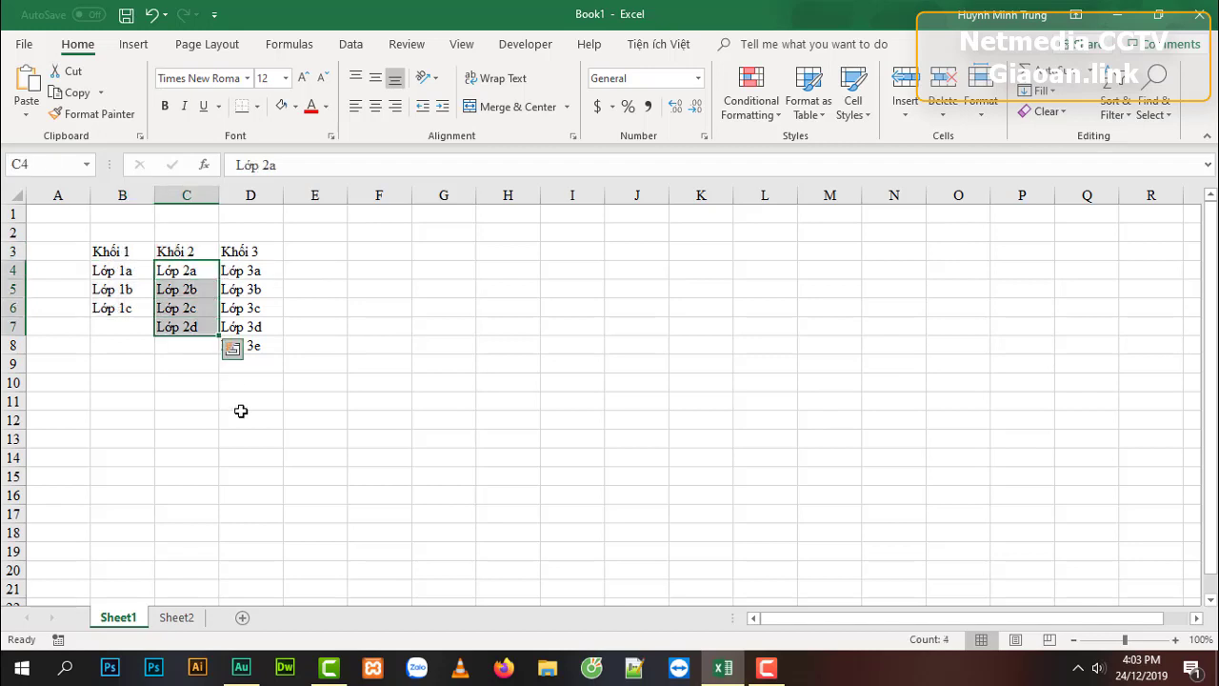
{"action": "left_click", "coordinate": [176, 618]}
{"action": "left_click", "coordinate": [273, 315]}
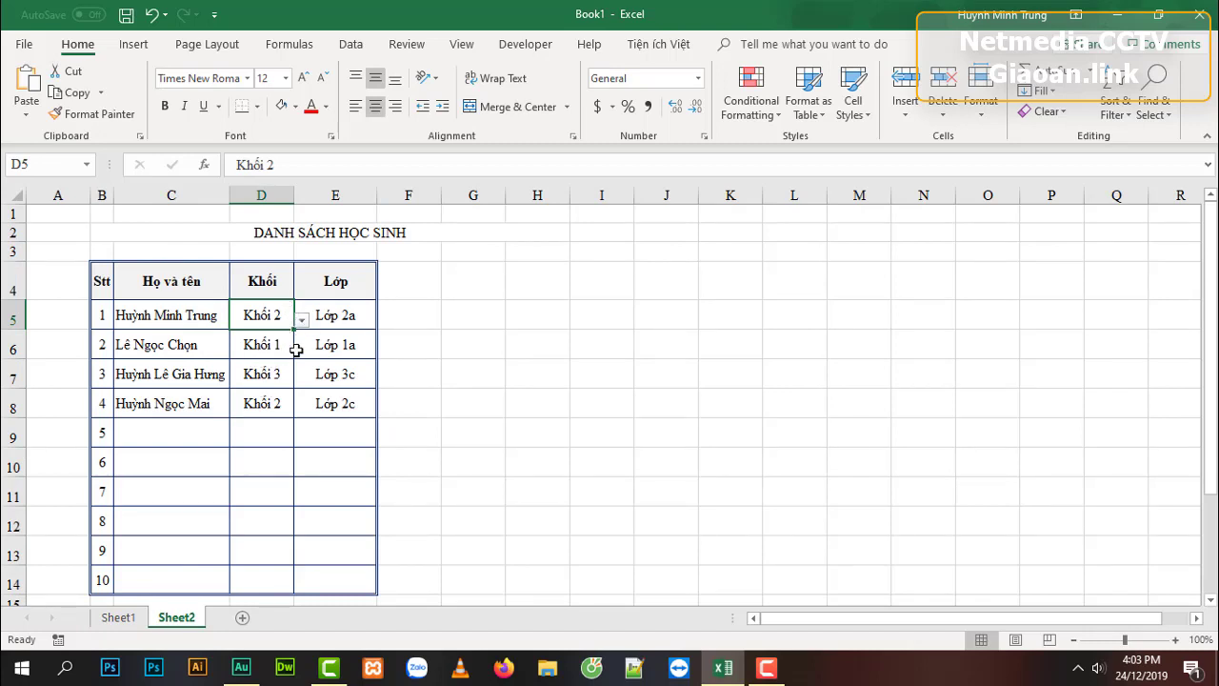
{"action": "left_click", "coordinate": [343, 318]}
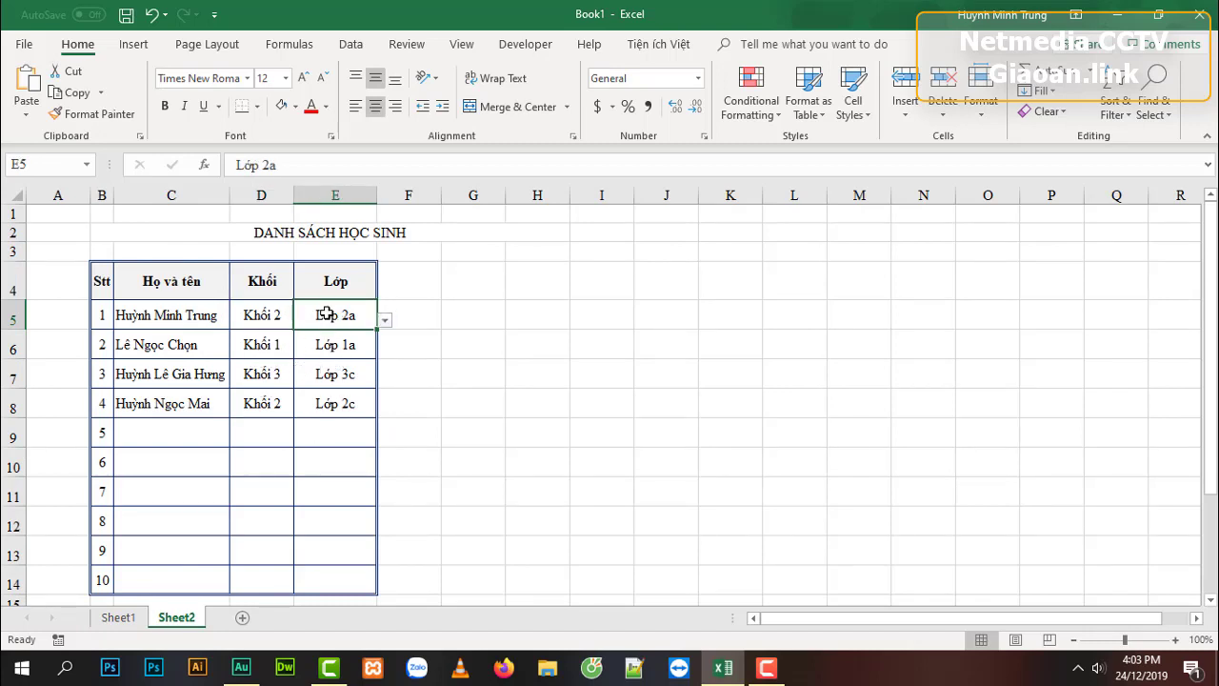